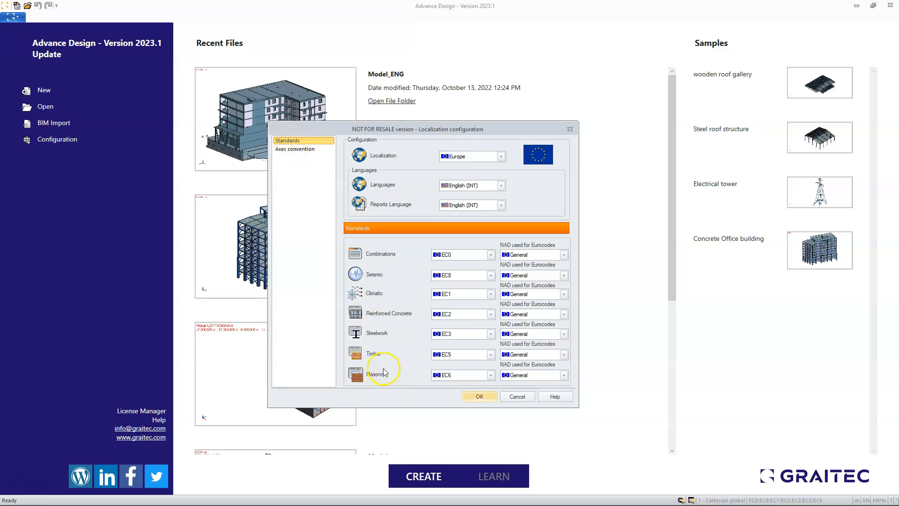
# - Review the available masonry standards and national annexes, keep EC6 with the General annex, and accept the localization configuration
pyautogui.click(490, 375)
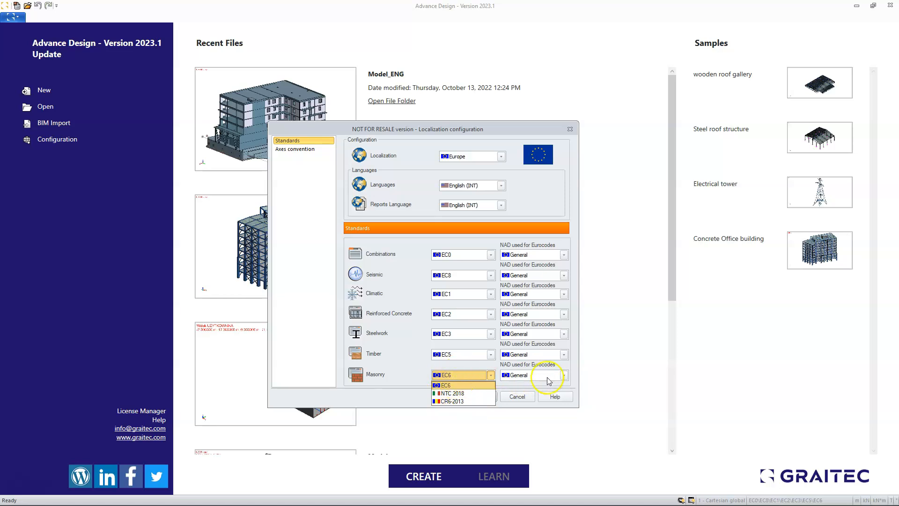
pyautogui.click(564, 375)
pyautogui.click(563, 375)
pyautogui.moveTo(566, 404)
pyautogui.mouseDown()
pyautogui.moveTo(567, 427)
pyautogui.moveTo(566, 400)
pyautogui.mouseUp()
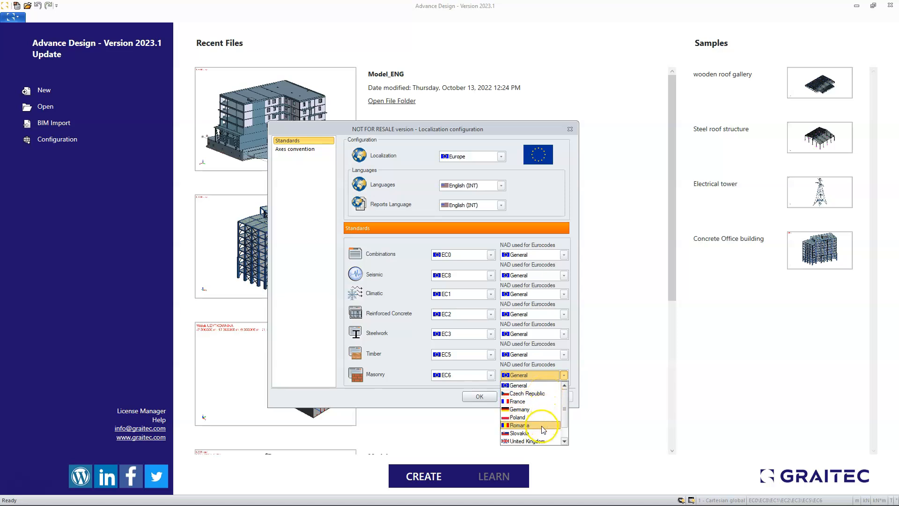
pyautogui.scroll(-1, 548, 435)
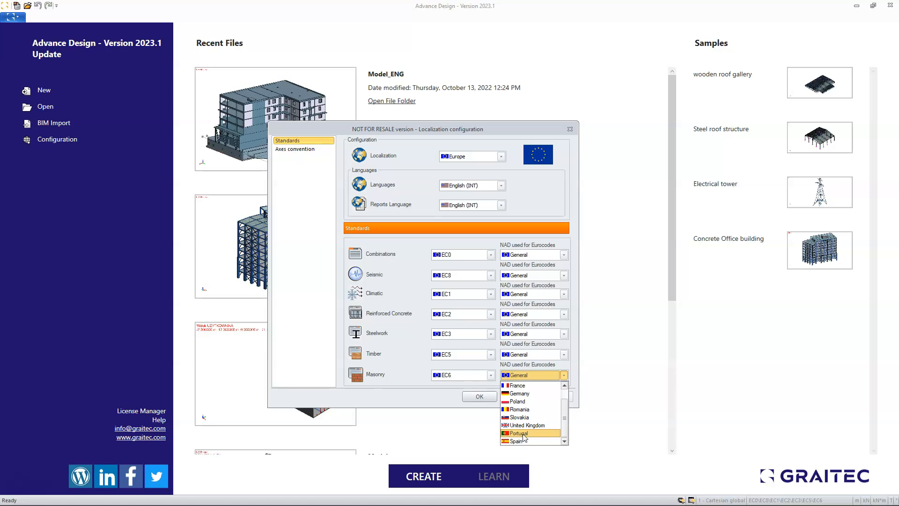
pyautogui.click(520, 394)
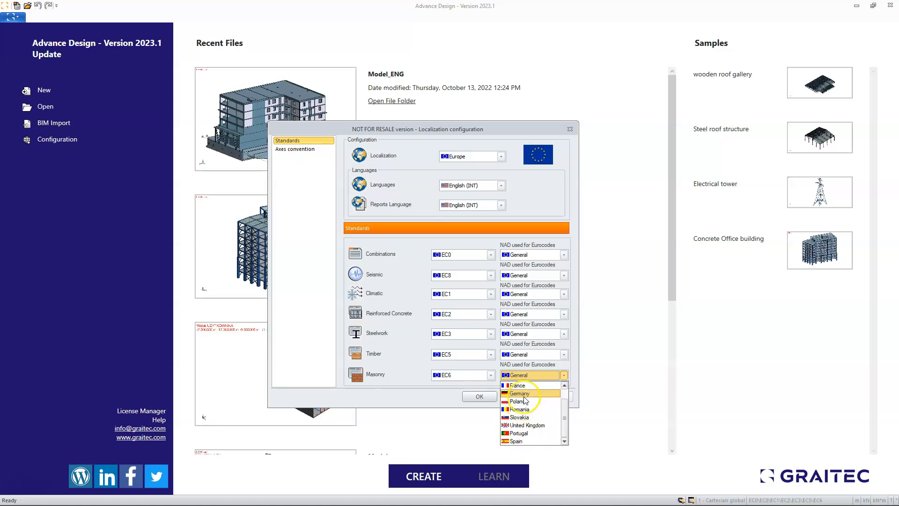
pyautogui.scroll(1, 567, 395)
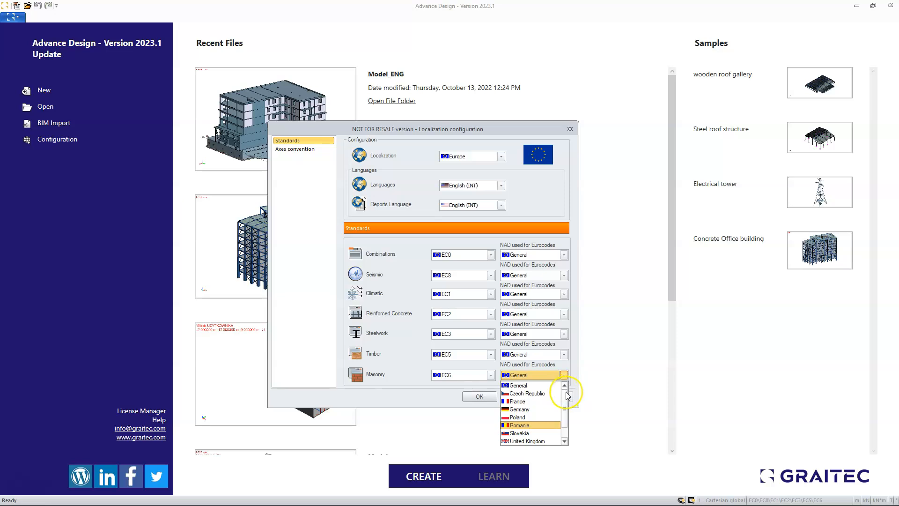
pyautogui.click(519, 385)
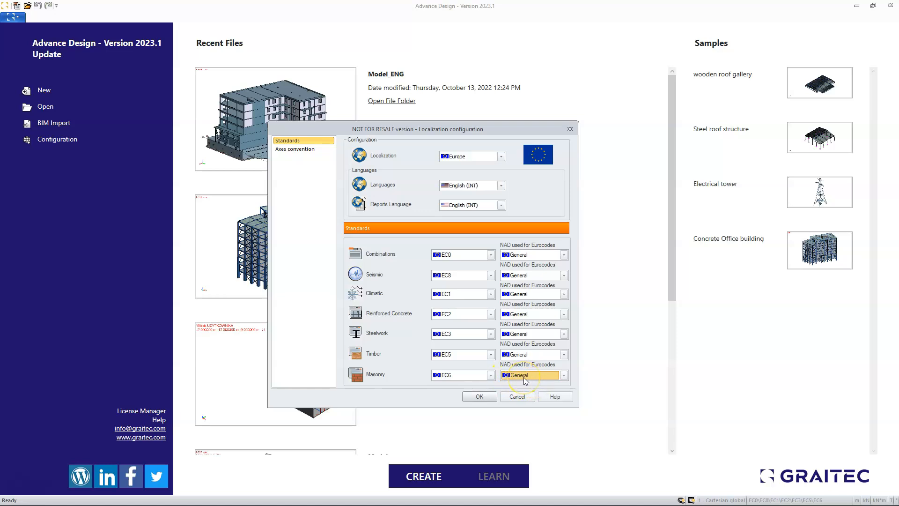
pyautogui.click(488, 398)
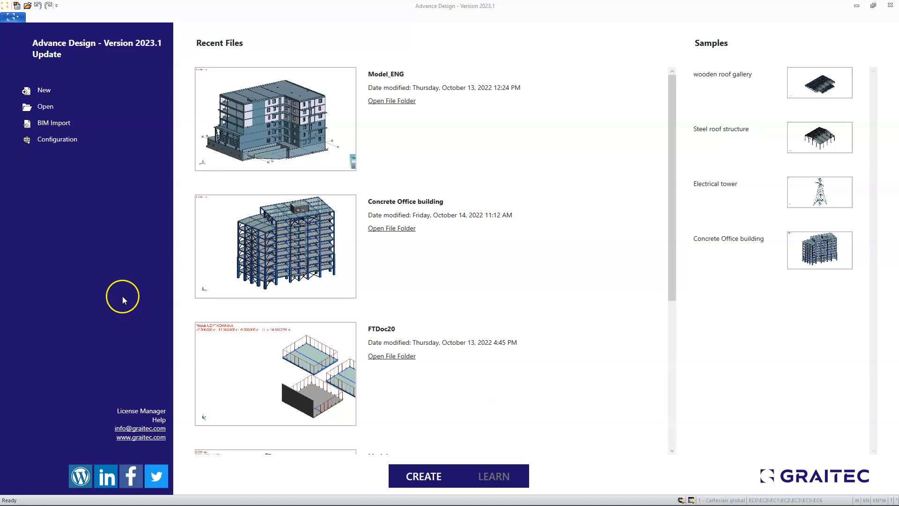
# - Open the recent Model_ENG project and inspect the roof slab's properties, leaving the slab deselected
pyautogui.click(242, 123)
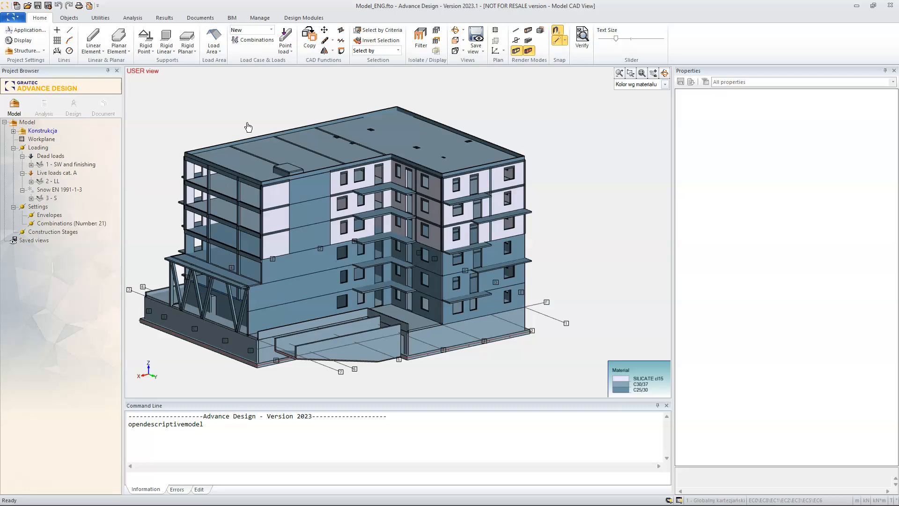
pyautogui.click(258, 106)
pyautogui.moveTo(323, 135)
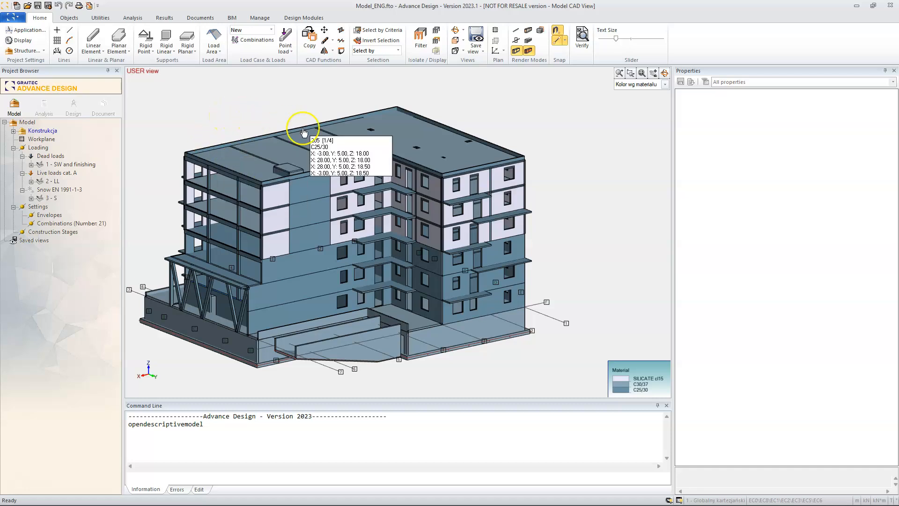
pyautogui.click(436, 161)
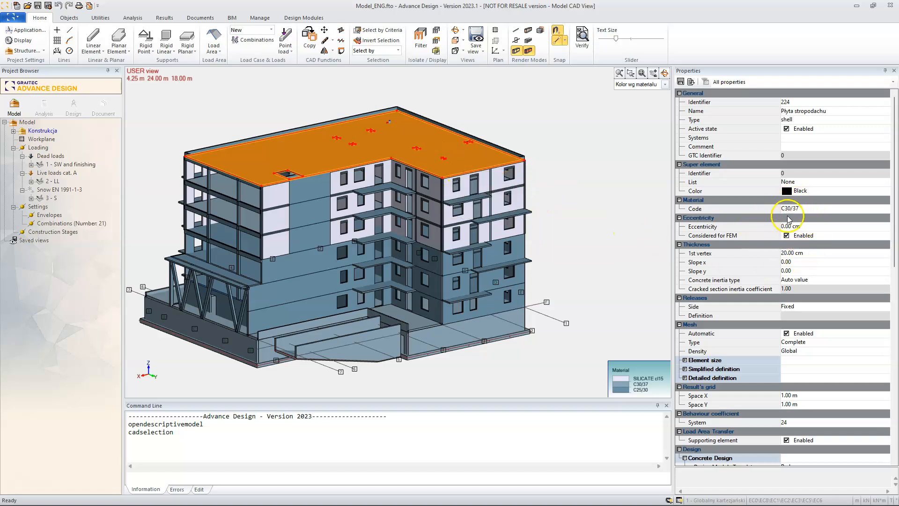
pyautogui.press('Escape')
# - Open the list of materials used in the model
pyautogui.click(260, 18)
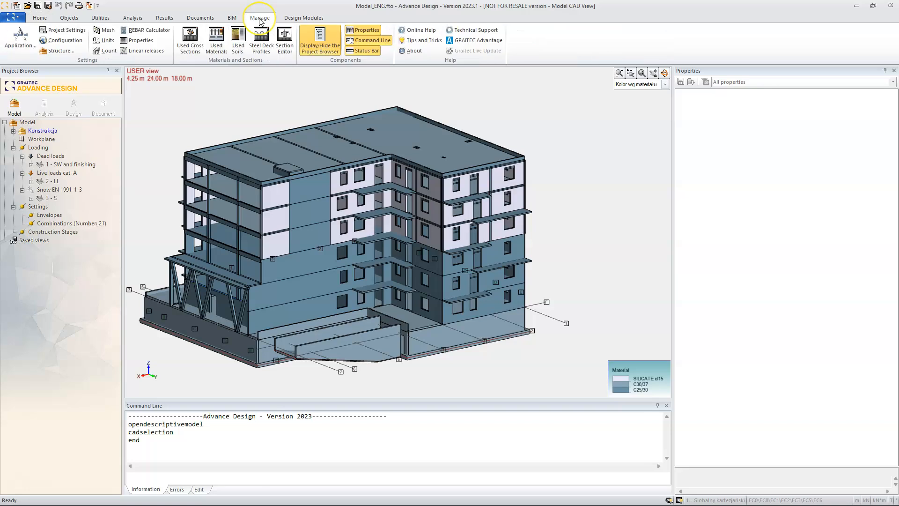
pyautogui.click(267, 18)
pyautogui.click(260, 20)
pyautogui.click(216, 48)
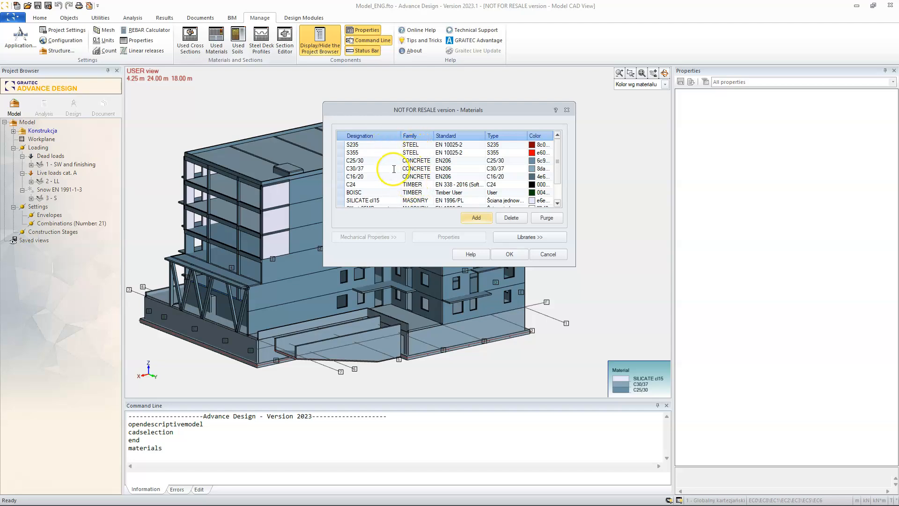
# - Browse the MASONRY family in the material library and select its Single-leaf Wall entry
pyautogui.click(383, 144)
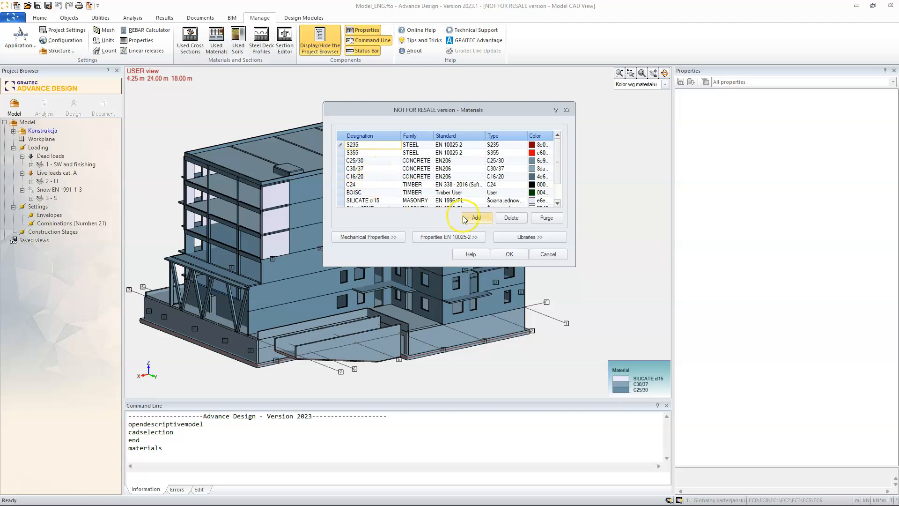
pyautogui.click(530, 237)
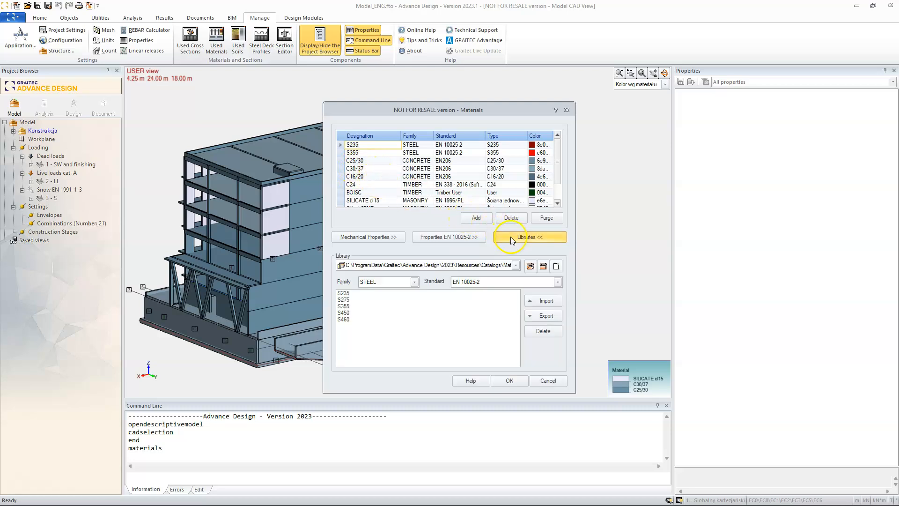
pyautogui.click(414, 282)
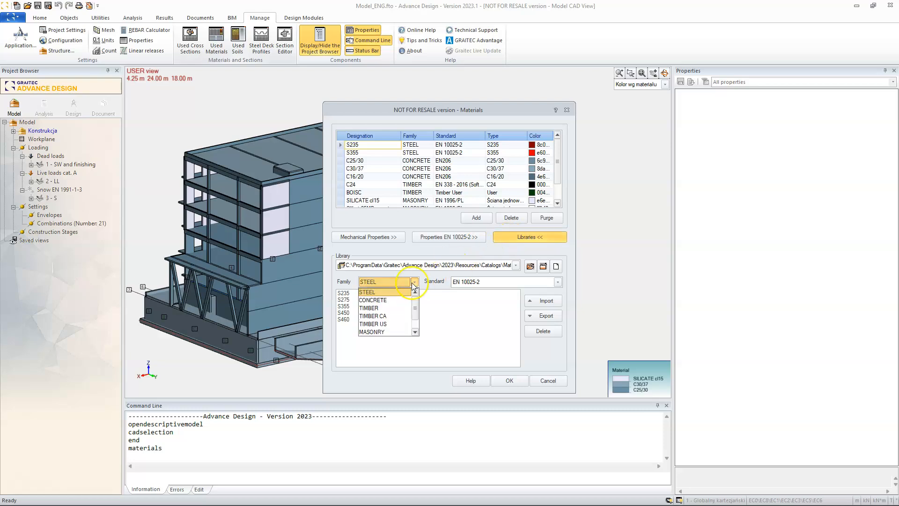
pyautogui.click(395, 331)
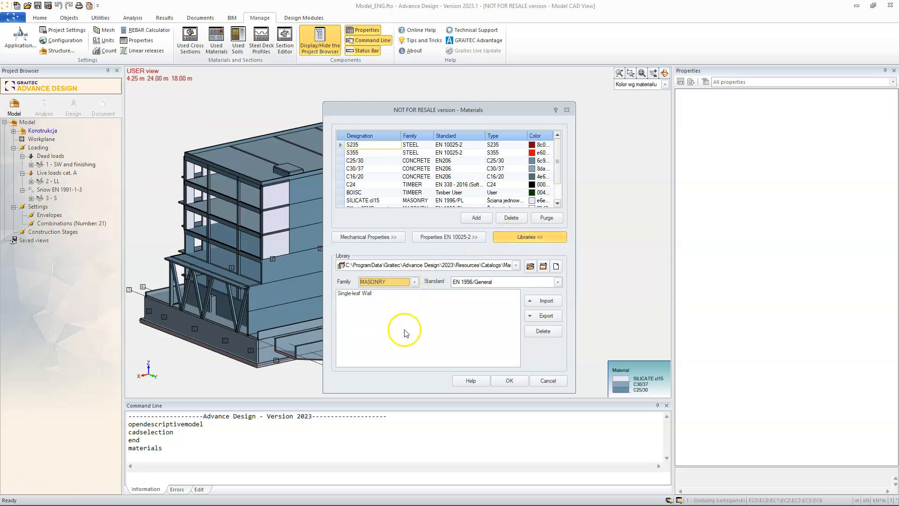
pyautogui.click(355, 295)
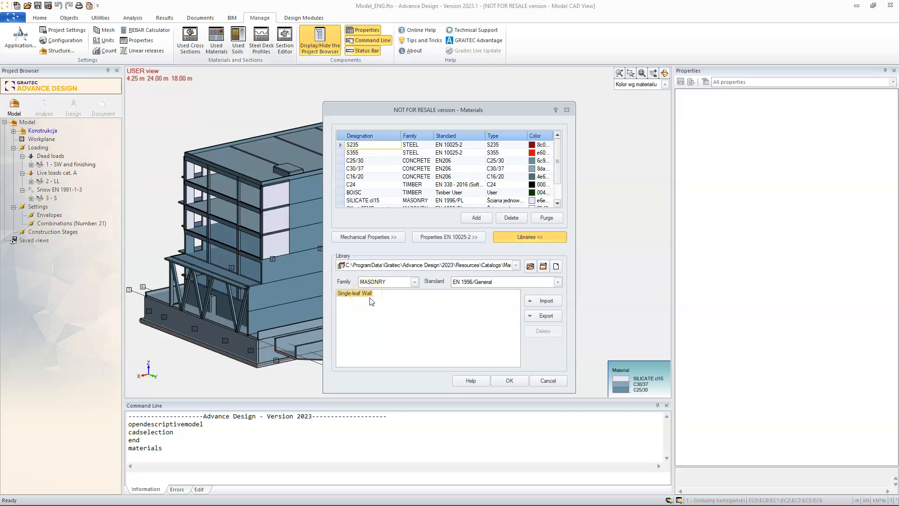
pyautogui.click(371, 297)
# - Add a new material named "silicate blocks cl15 t=24" and widen the Designation column to fit its name
pyautogui.click(466, 219)
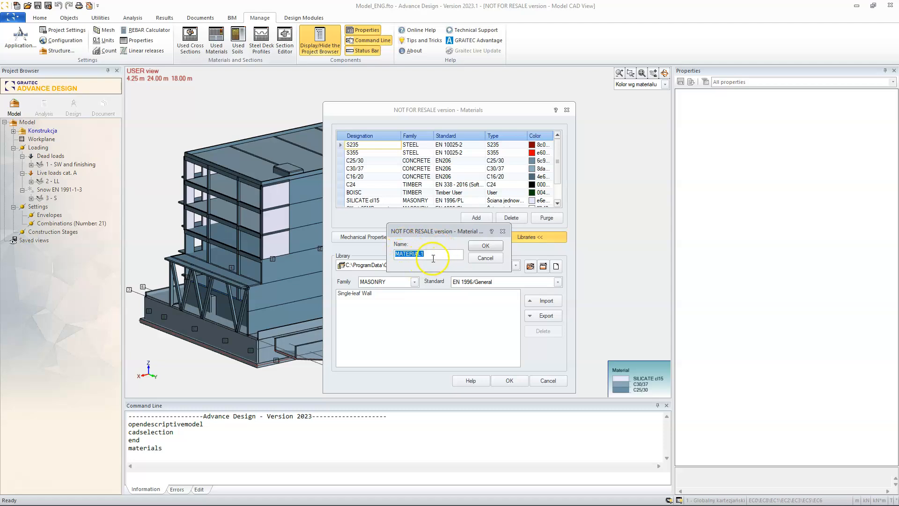
pyautogui.write('silicate blocks cl15 t=24')
pyautogui.click(486, 246)
pyautogui.moveTo(401, 135); pyautogui.dragTo(405, 135)
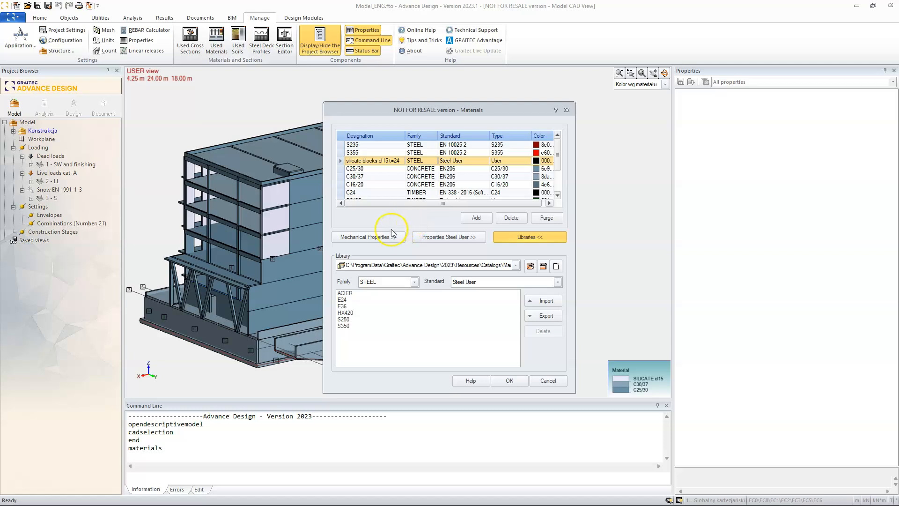
# - Set the new silicate blocks material's family to MASONRY and its standard to EN 1996/General
pyautogui.click(423, 160)
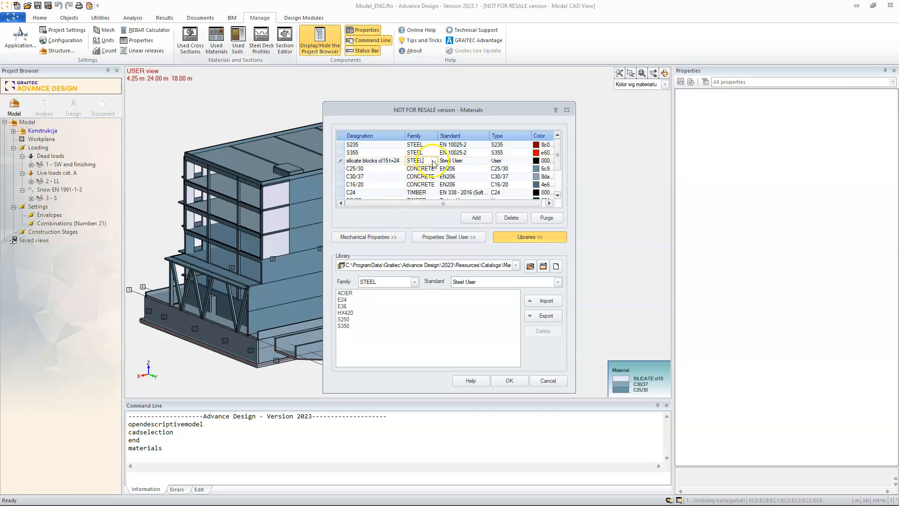
pyautogui.click(435, 161)
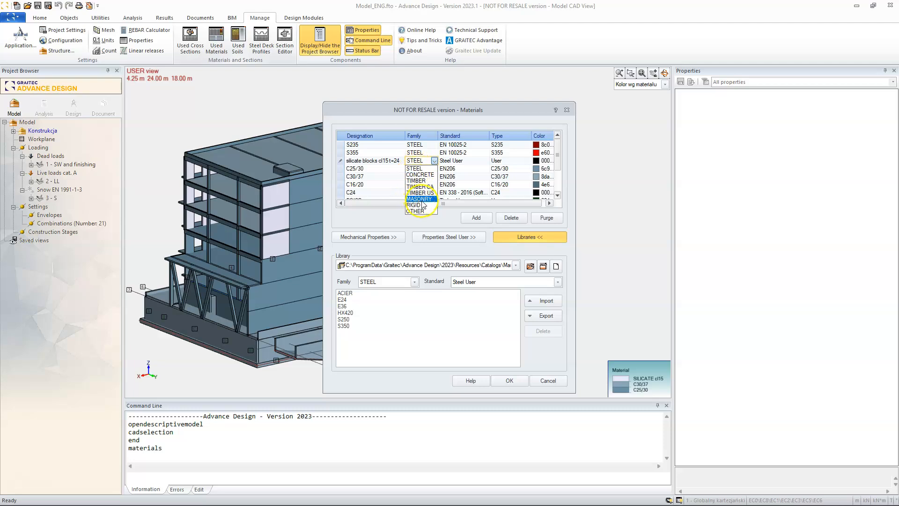
pyautogui.click(419, 199)
pyautogui.click(452, 160)
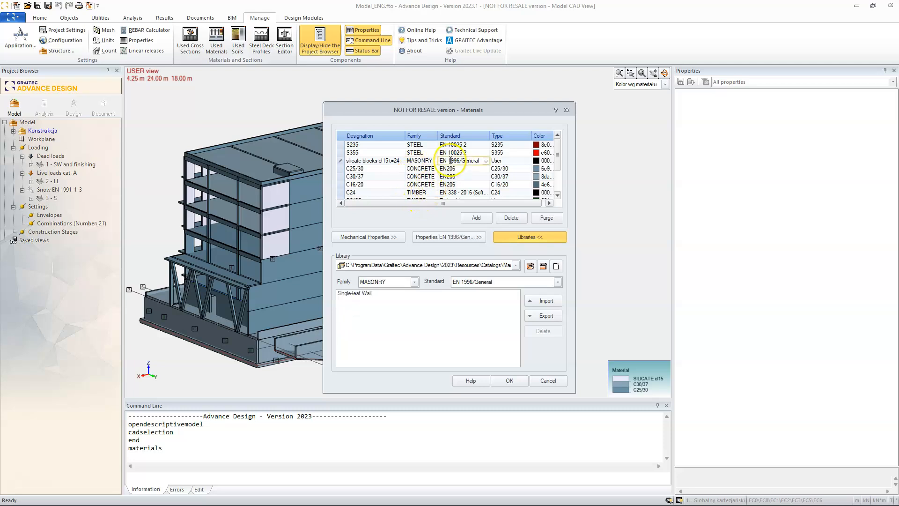
pyautogui.click(486, 161)
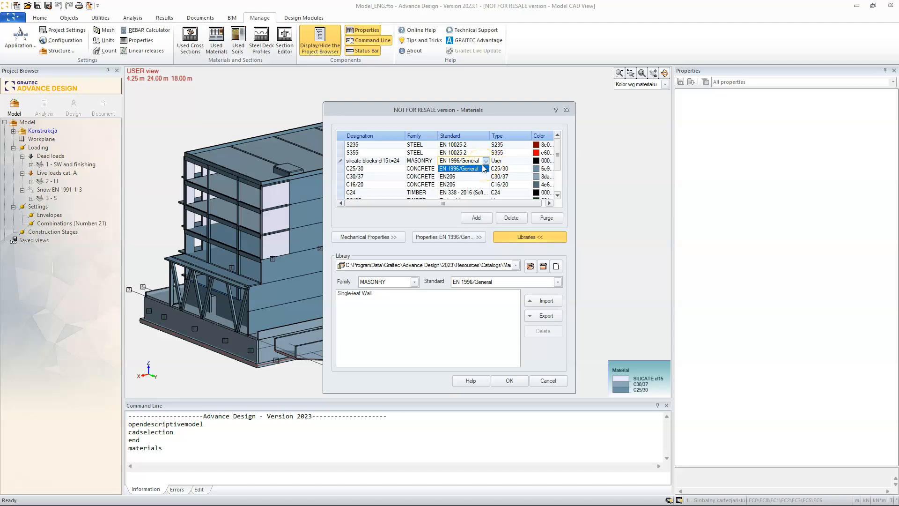
pyautogui.click(480, 169)
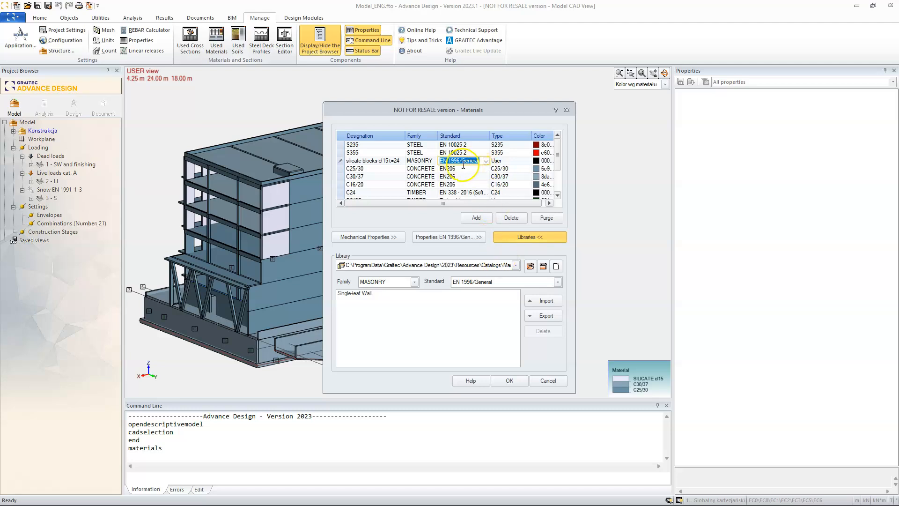
# - Examine the material's EN 1996 leaf parameters, from masonry unit and mortar to strengths, and its mechanical properties
pyautogui.click(465, 238)
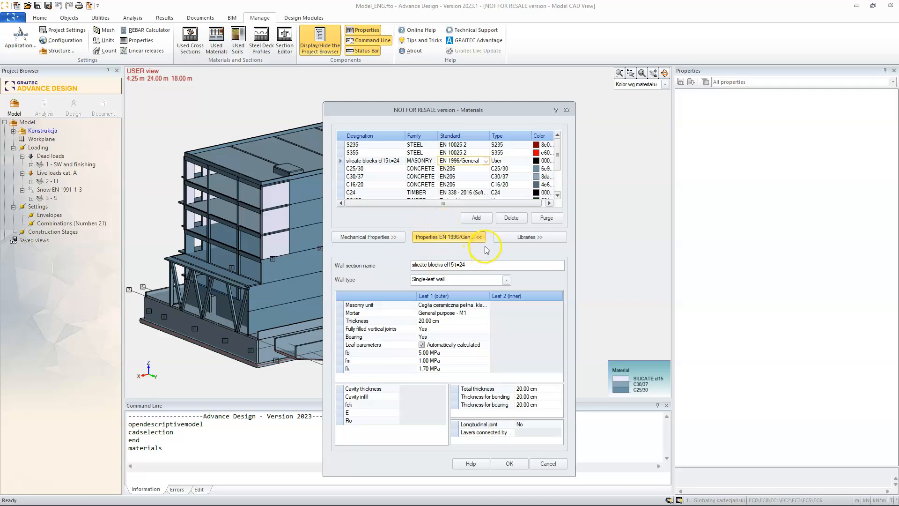
pyautogui.click(368, 304)
pyautogui.click(340, 313)
pyautogui.click(340, 320)
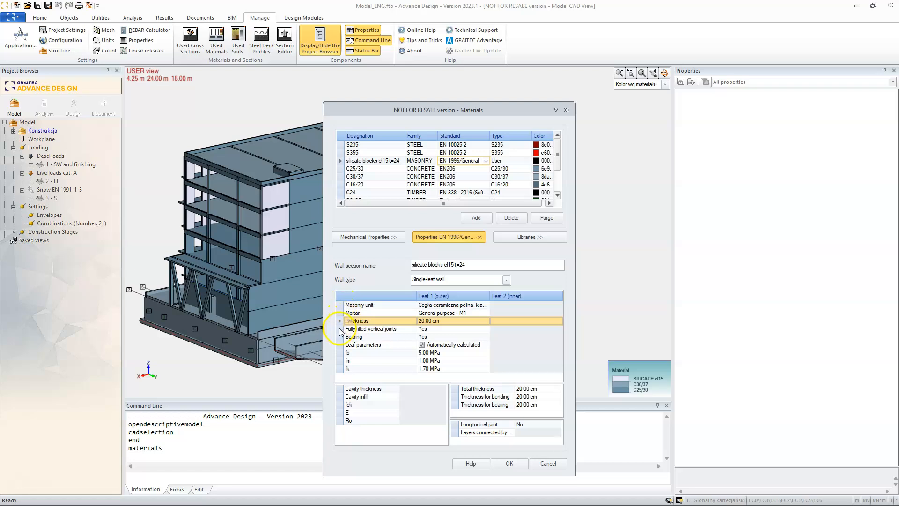
pyautogui.click(341, 330)
pyautogui.click(343, 335)
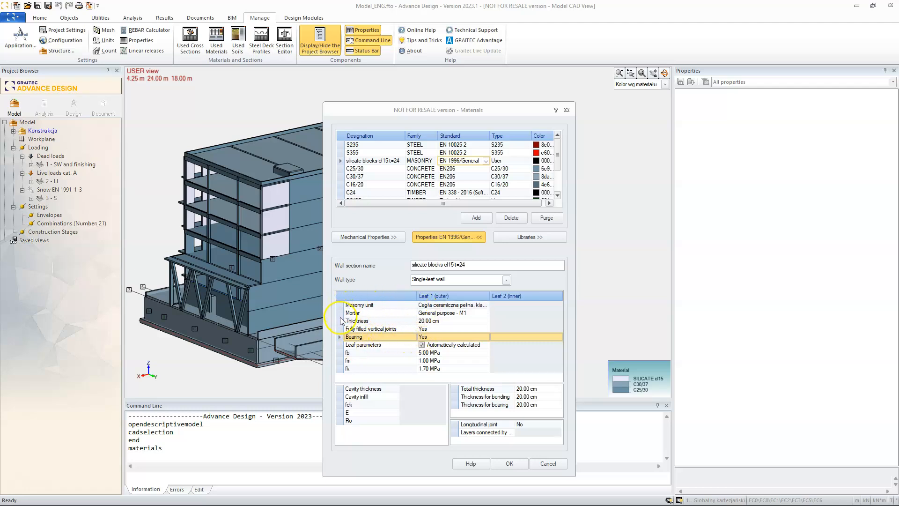
pyautogui.click(340, 361)
pyautogui.click(340, 369)
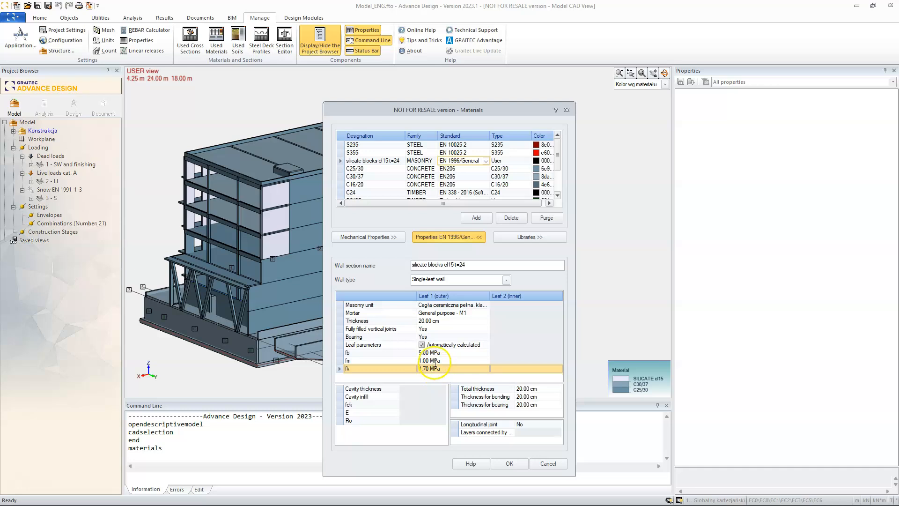
pyautogui.click(382, 239)
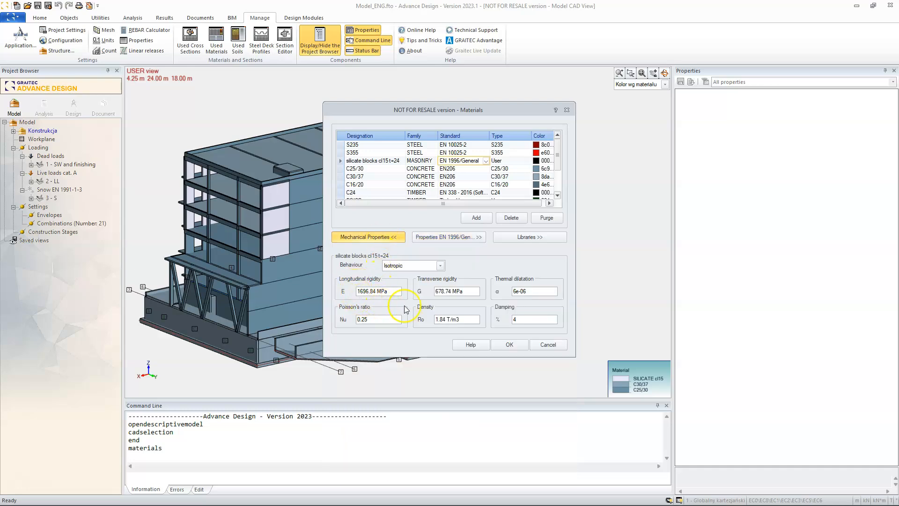
# - Set the masonry unit of Leaf 1 to Silicate block, class 15, widening the leaf column to read the unit names
pyautogui.click(447, 237)
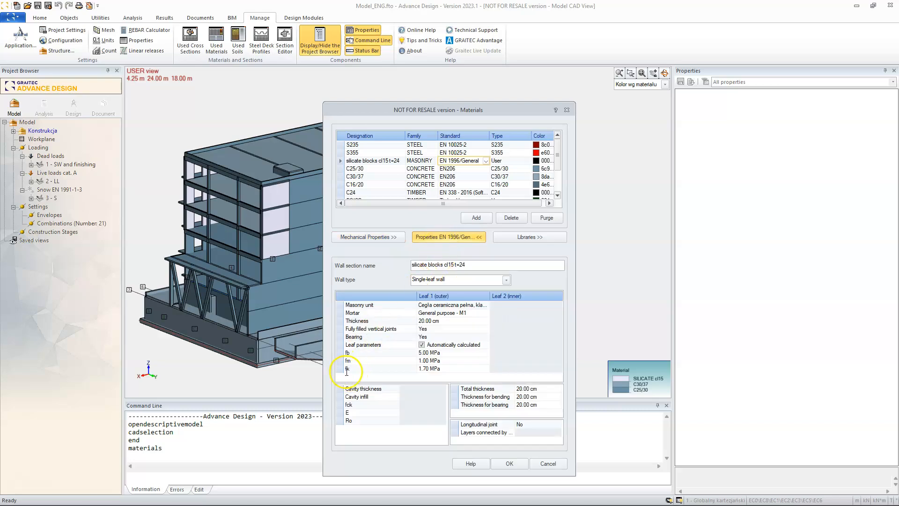
pyautogui.click(474, 306)
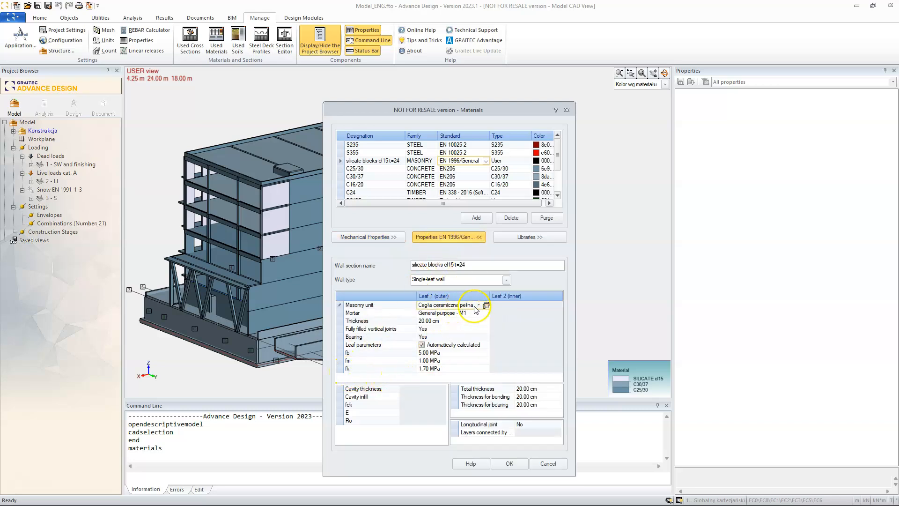
pyautogui.click(478, 305)
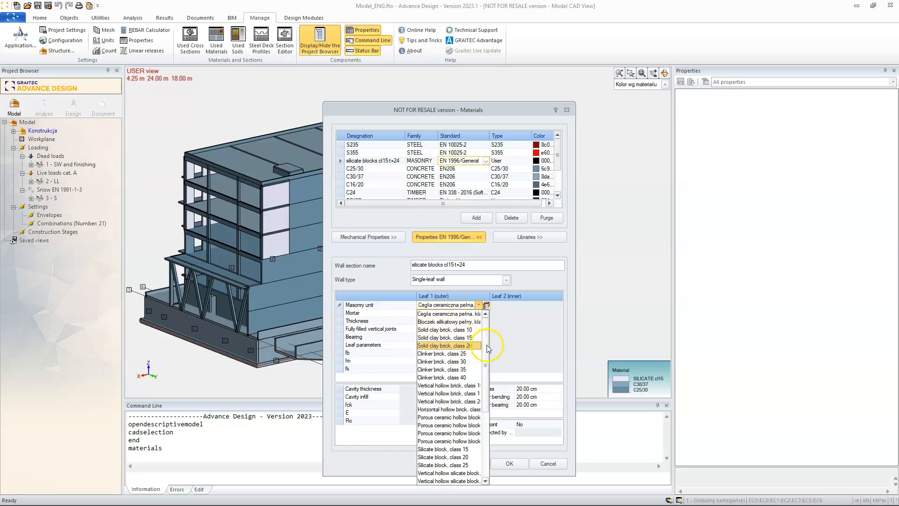
pyautogui.scroll(-3, 488, 349)
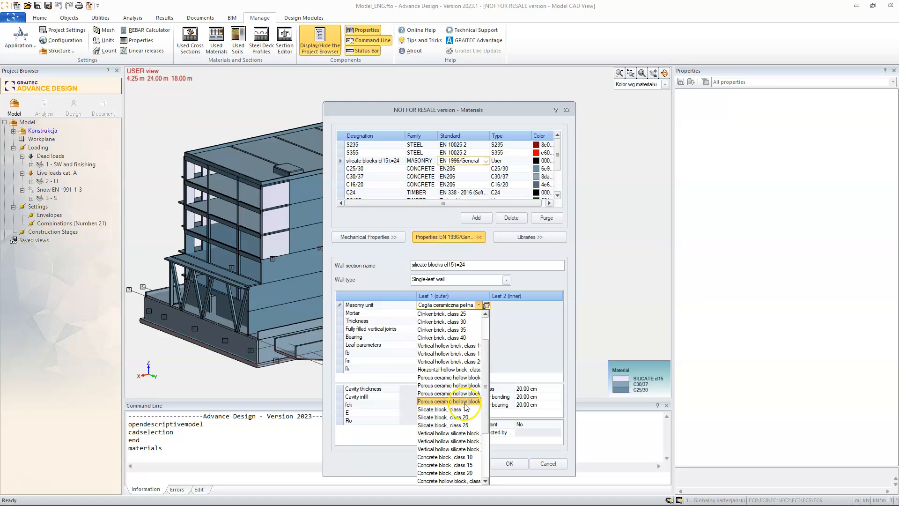
pyautogui.click(490, 293)
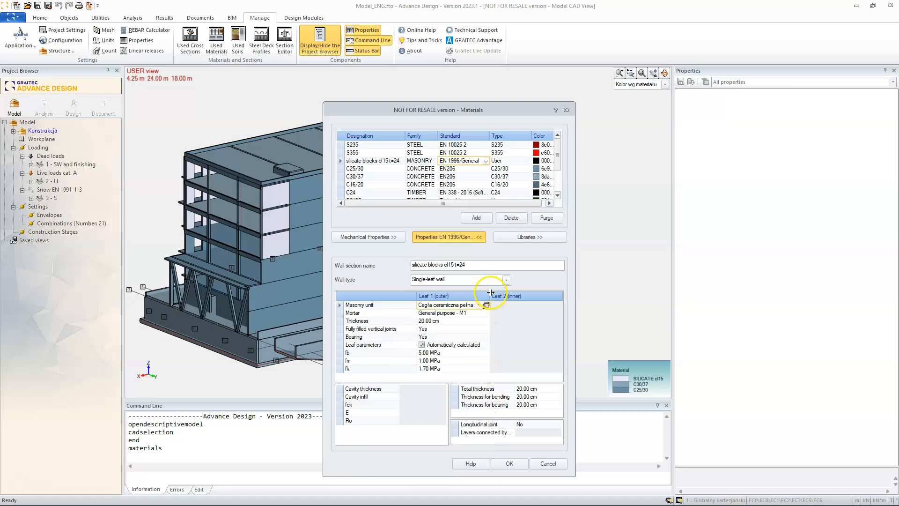
pyautogui.moveTo(490, 293); pyautogui.dragTo(508, 294)
pyautogui.click(497, 305)
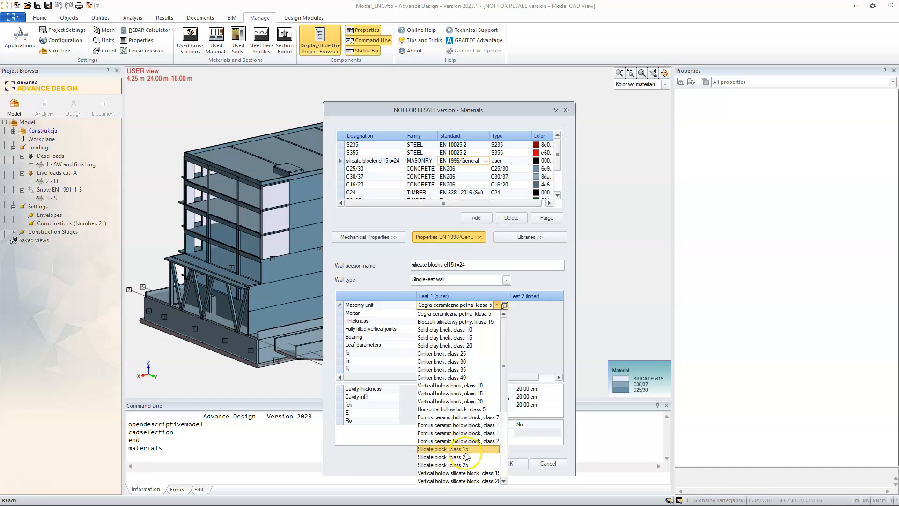
pyautogui.click(485, 450)
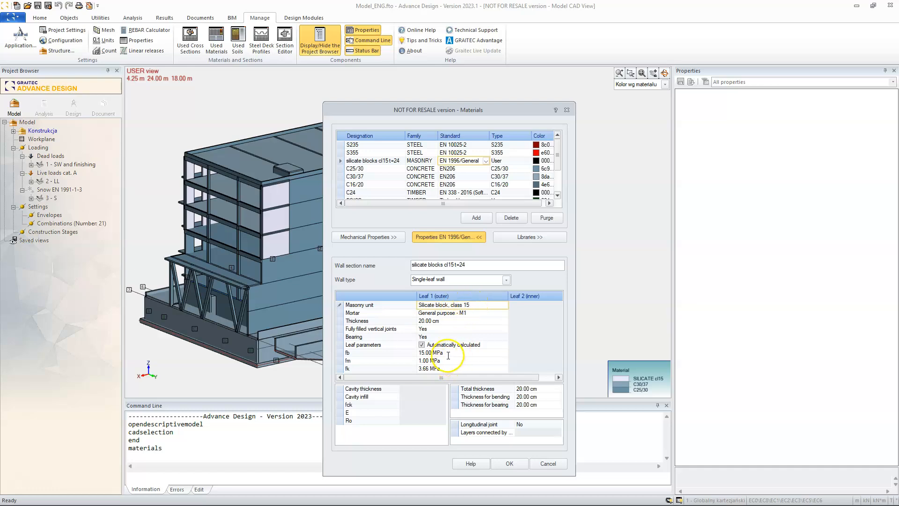
# - Set the mortar of Leaf 1 to General purpose - M10 and its thickness to 24 cm
pyautogui.click(504, 312)
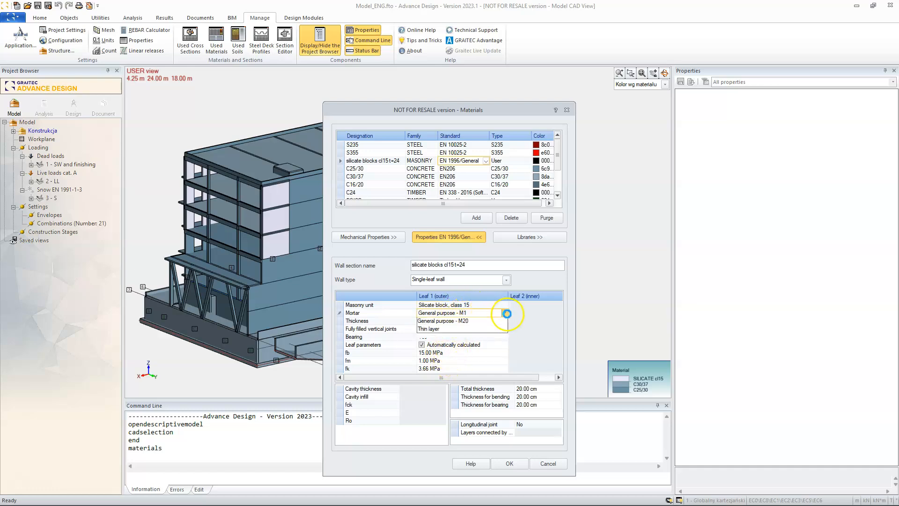
pyautogui.click(504, 313)
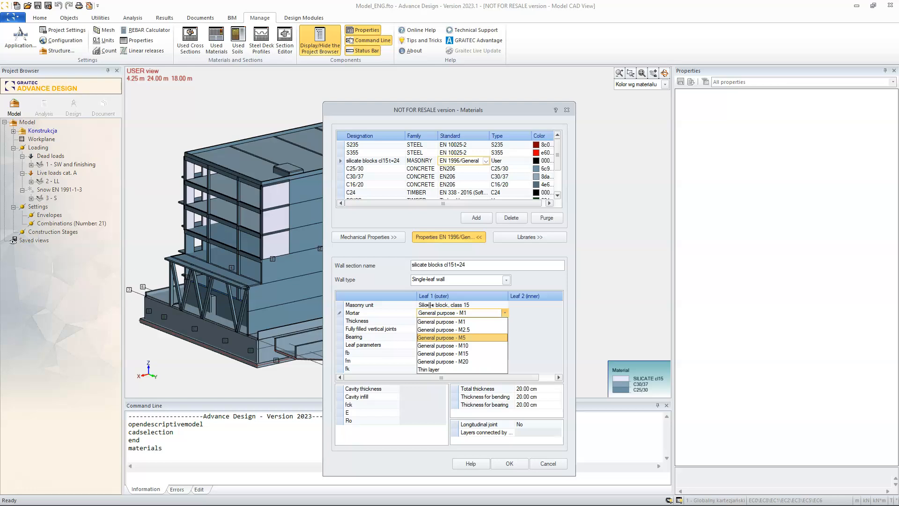
pyautogui.click(462, 345)
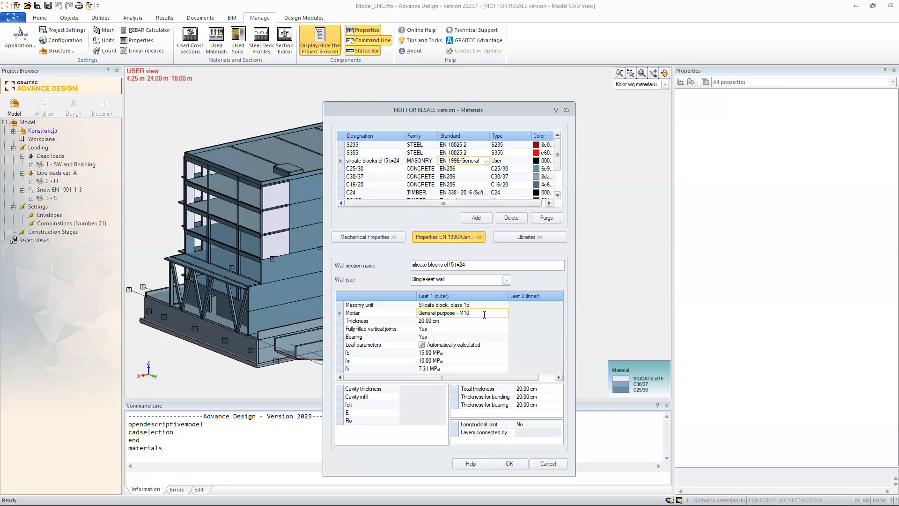
pyautogui.click(464, 321)
pyautogui.doubleClick(428, 321)
pyautogui.write('24')
pyautogui.click(451, 330)
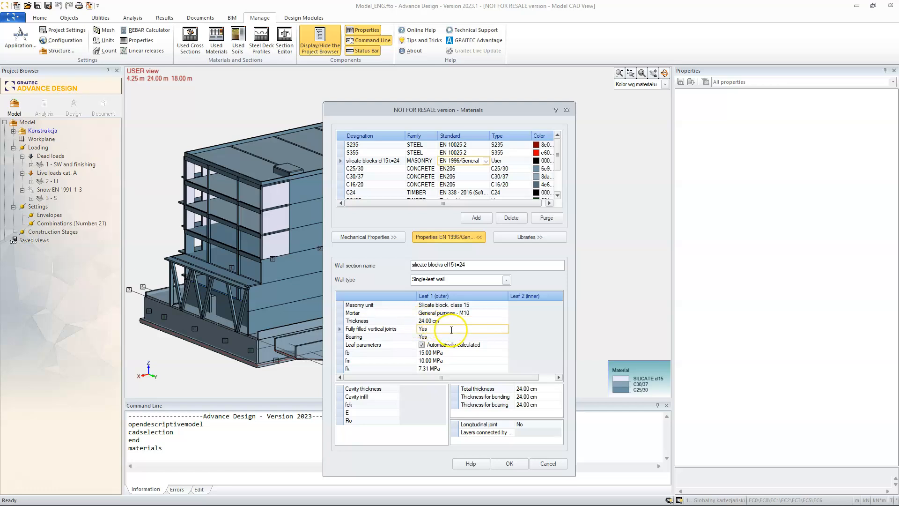
pyautogui.click(437, 322)
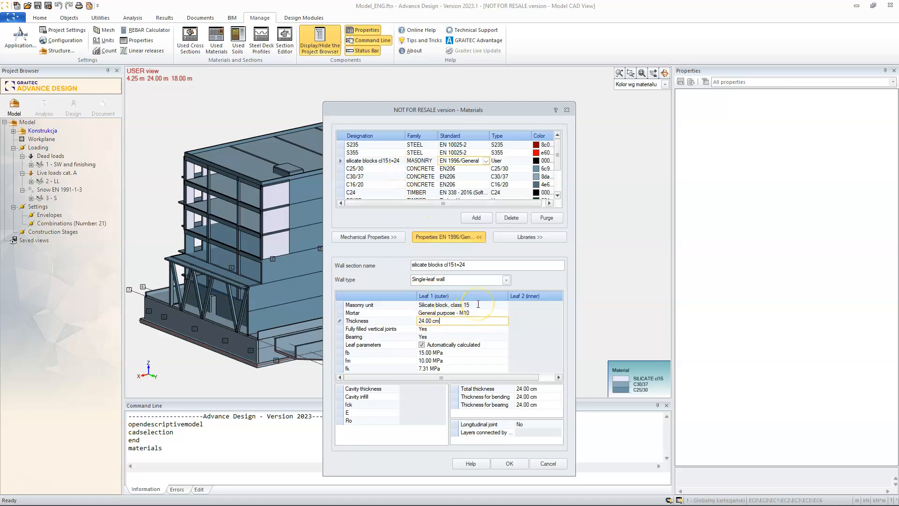
# - Review the available wall types and compare the EN 1996 leaf parameters with the material's mechanical properties
pyautogui.click(506, 279)
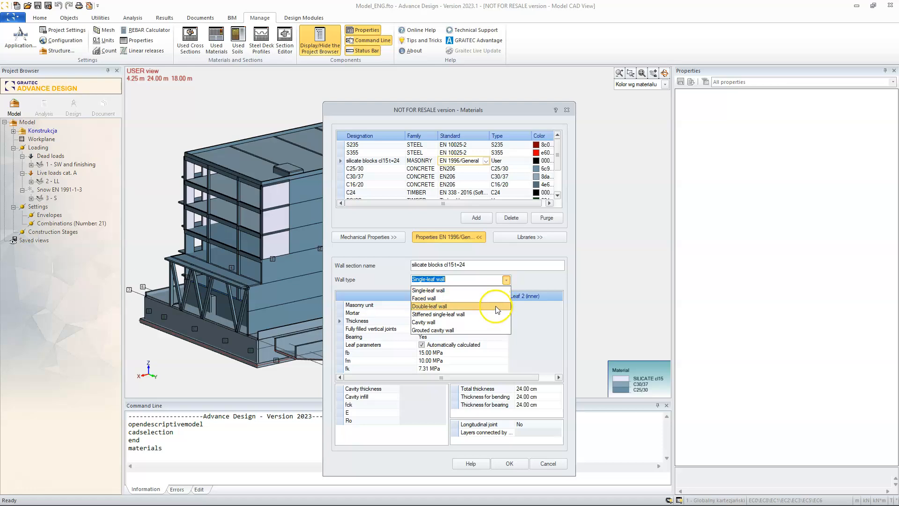
pyautogui.click(531, 280)
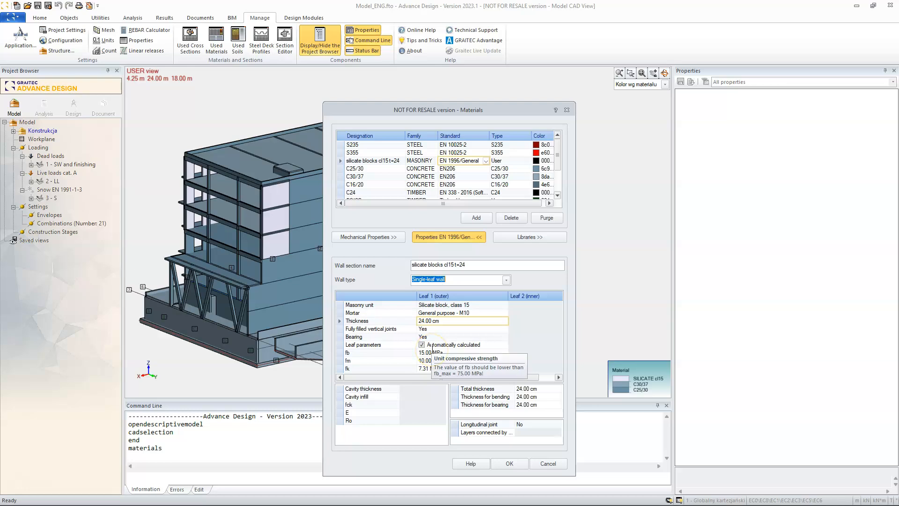
pyautogui.click(510, 314)
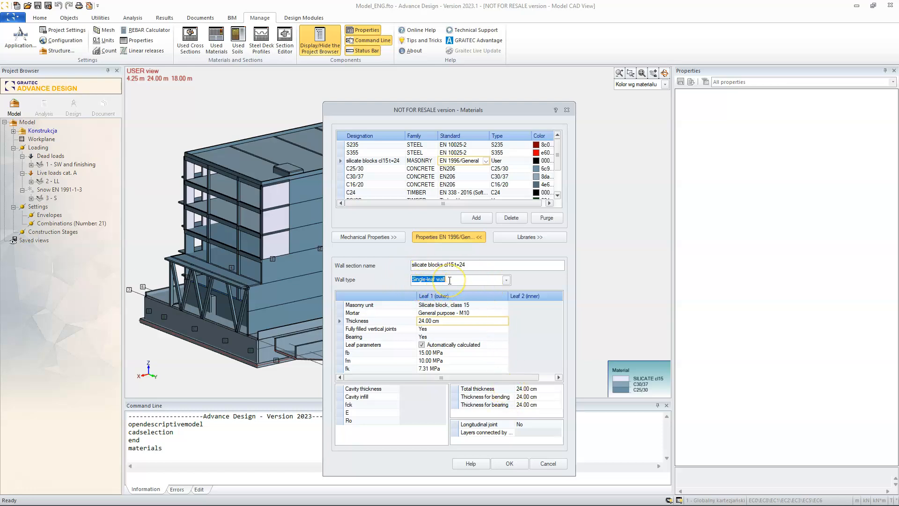
pyautogui.click(511, 463)
pyautogui.click(376, 238)
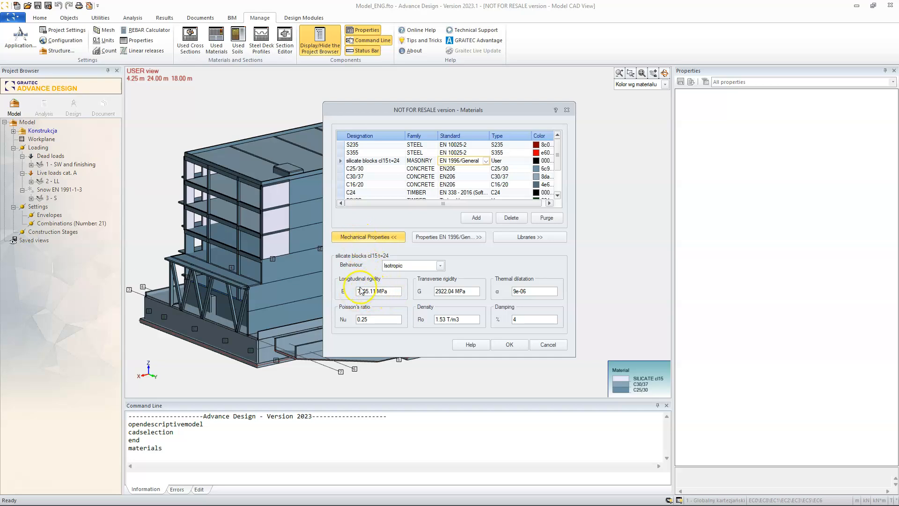
pyautogui.click(447, 237)
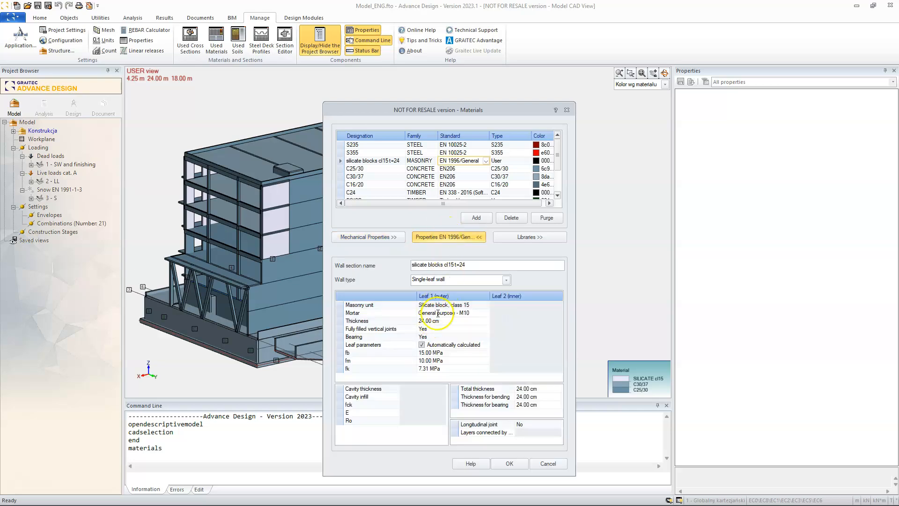
pyautogui.click(376, 238)
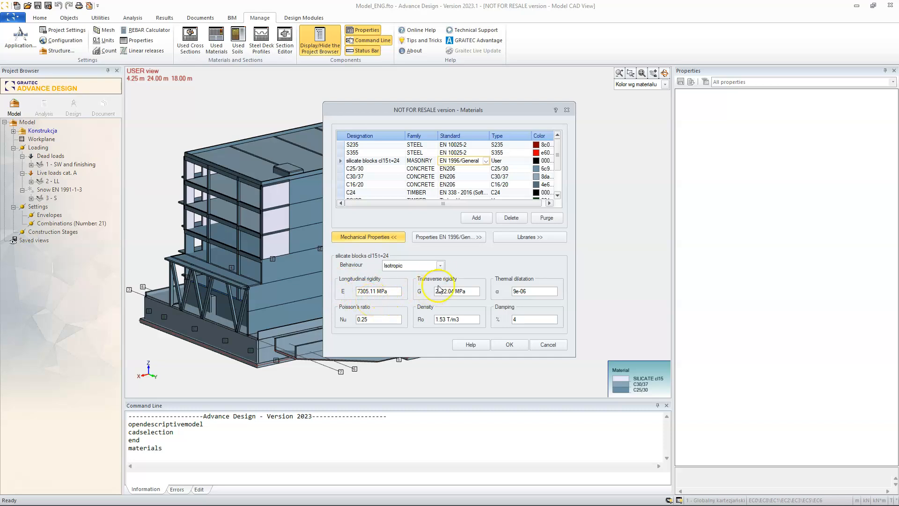
# - Try the Orthotropic behaviour for the silicate blocks material and inspect its directional rigidity values
pyautogui.click(438, 266)
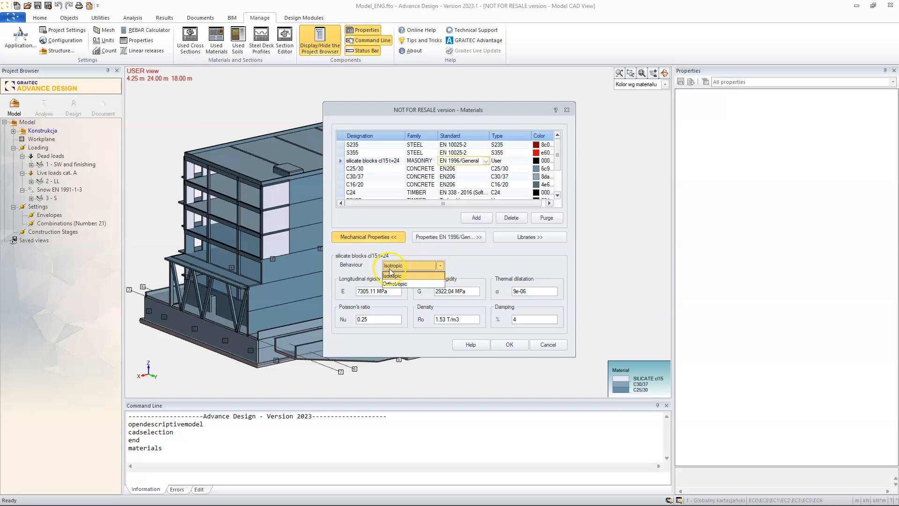
pyautogui.click(435, 284)
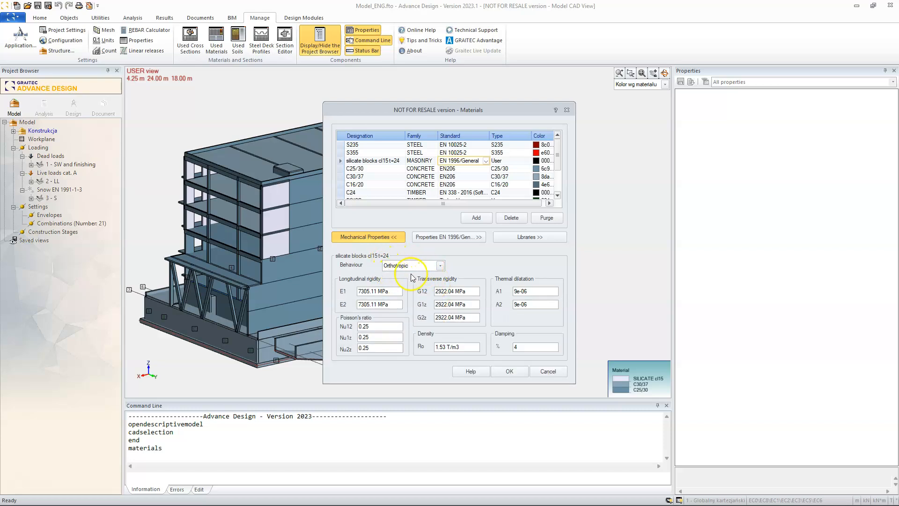
pyautogui.click(419, 268)
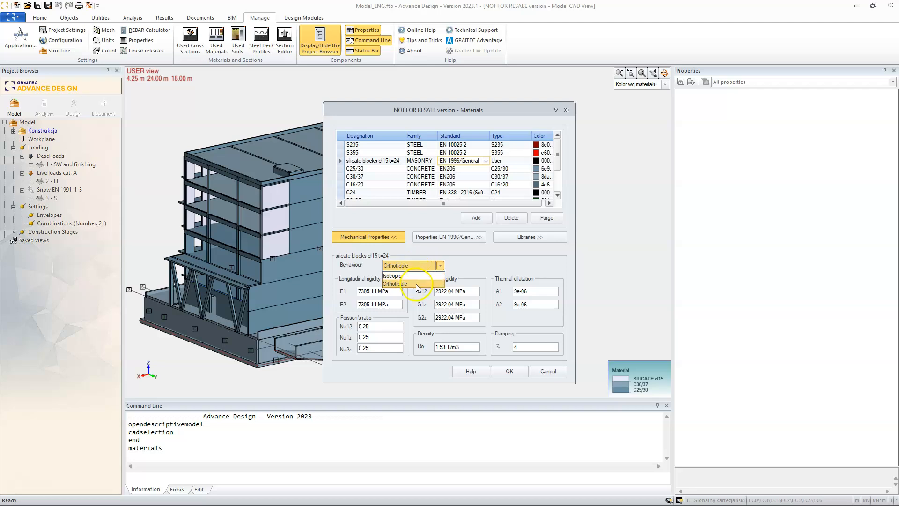
pyautogui.click(488, 270)
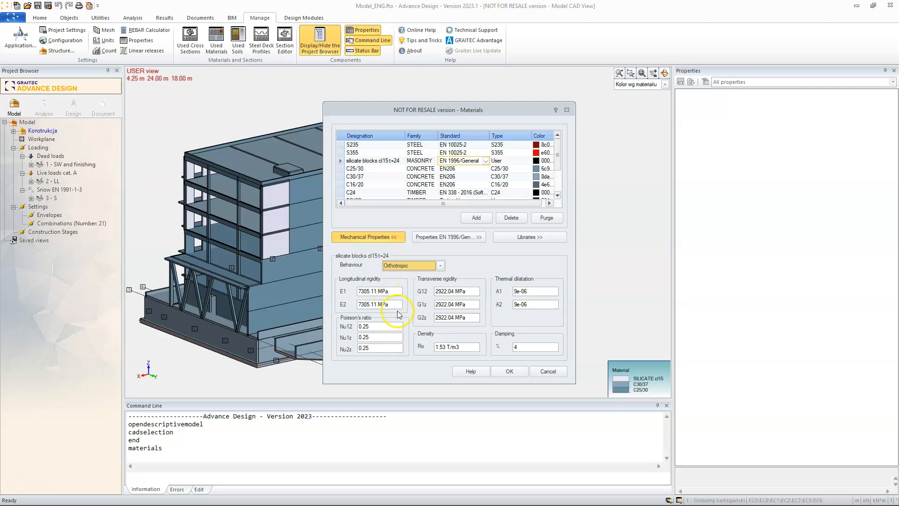
pyautogui.click(475, 292)
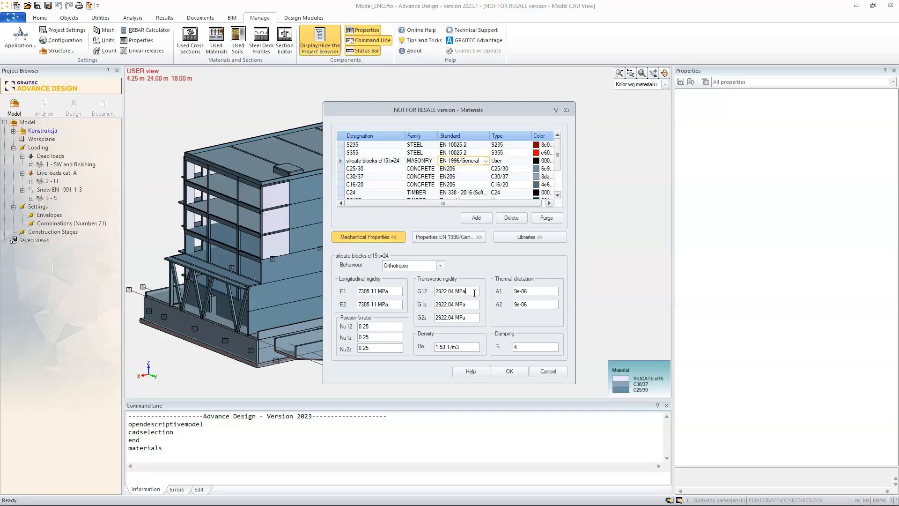
# - Return the silicate blocks material's behaviour to Isotropic and confirm the material definitions
pyautogui.click(440, 265)
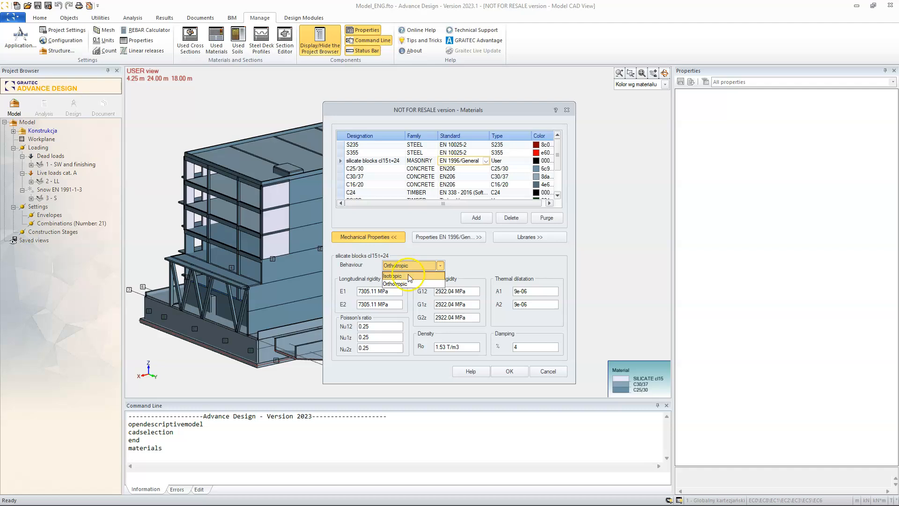
pyautogui.click(407, 274)
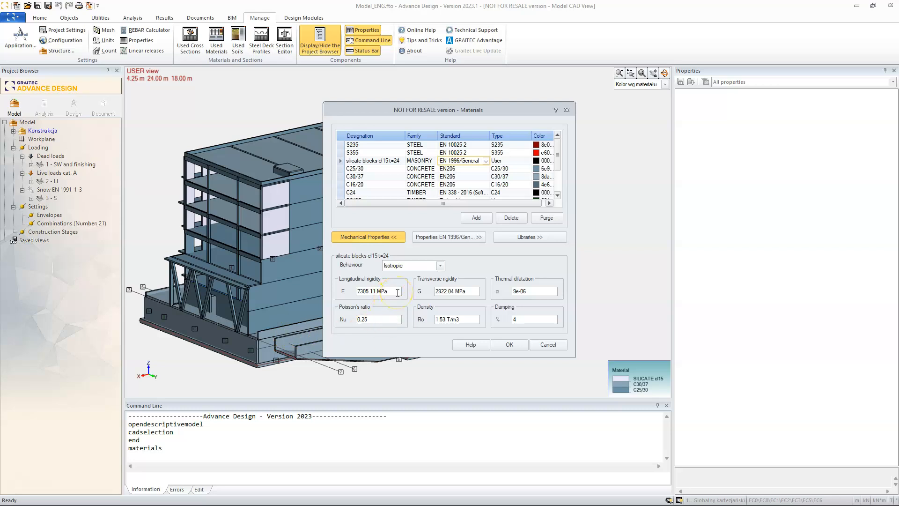
pyautogui.click(509, 344)
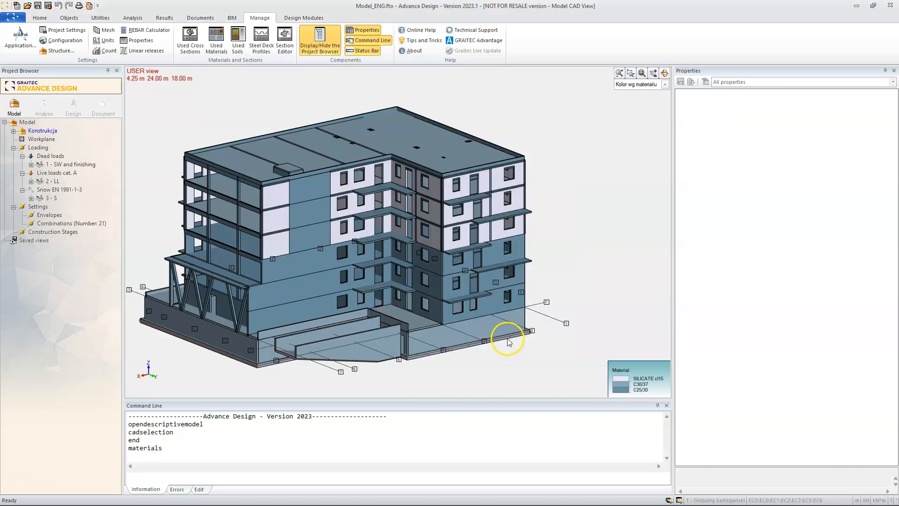
# - Display the workplane grid in the free space beside the building
pyautogui.keyDown('shift'); pyautogui.moveTo(510, 343); pyautogui.dragTo(493, 206, button='middle'); pyautogui.keyUp('shift')
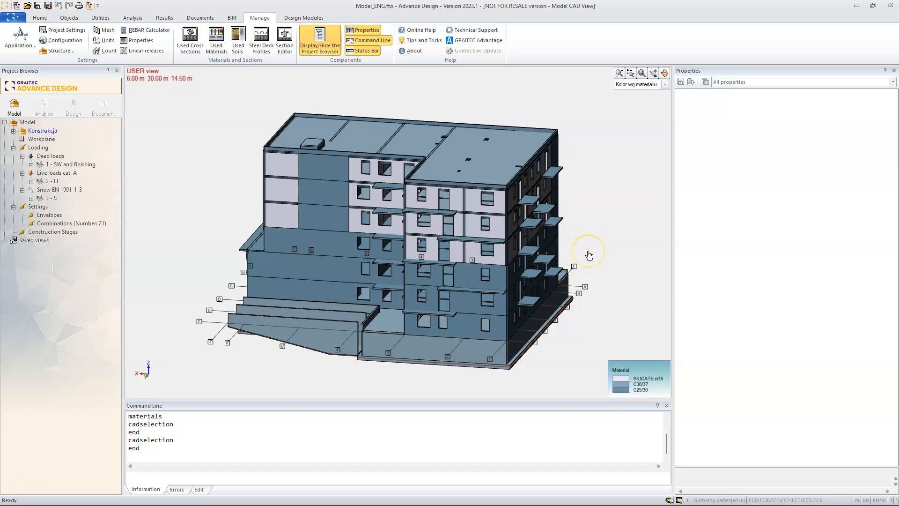
pyautogui.moveTo(573, 257); pyautogui.dragTo(485, 245, button='middle')
pyautogui.press('F7')
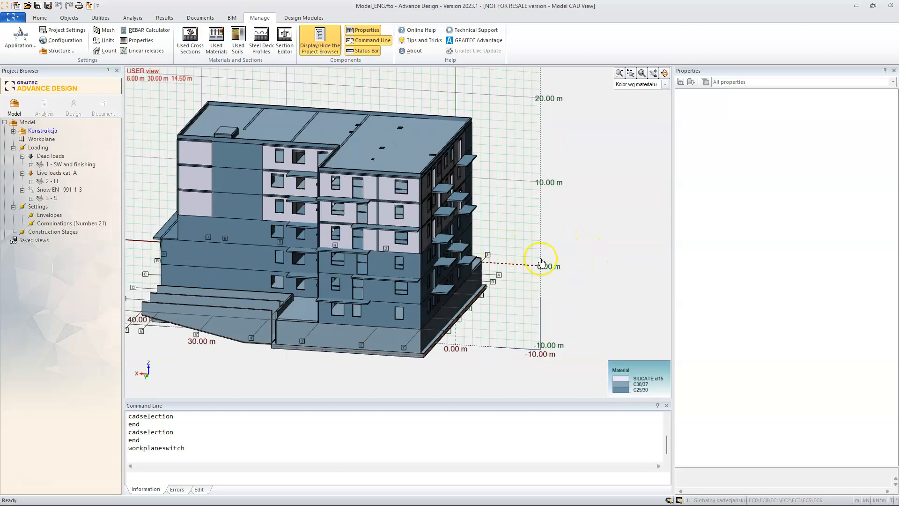
pyautogui.moveTo(541, 258); pyautogui.dragTo(476, 268, button='middle')
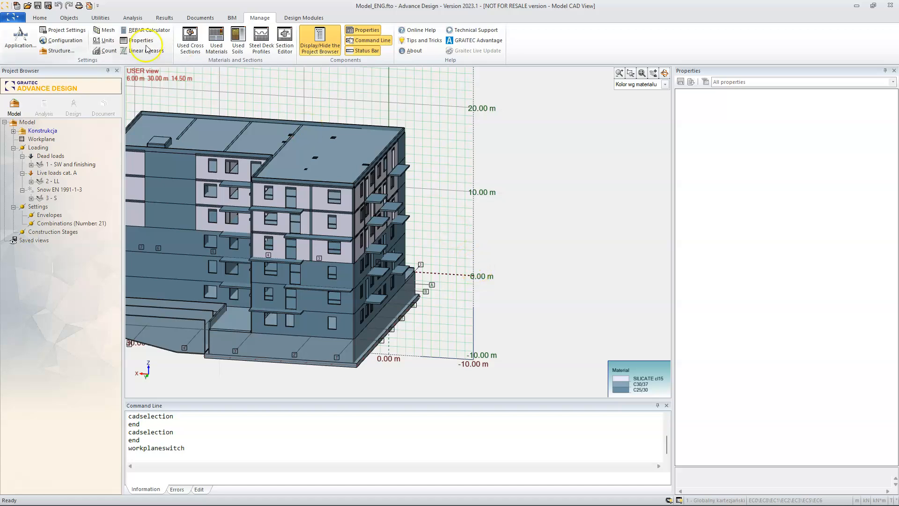
# - Draw a rectangular planar element about 8 m wide and 3 m high on the workplane beside the building
pyautogui.click(38, 18)
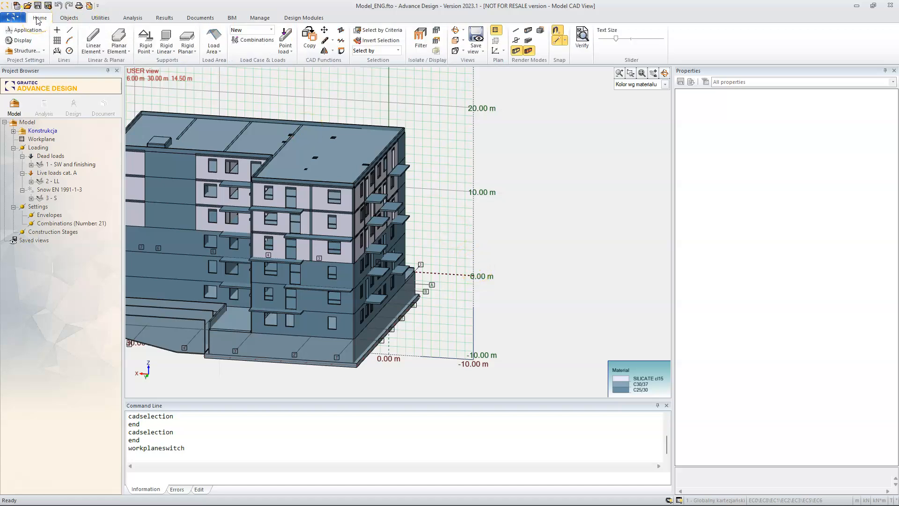
pyautogui.click(119, 35)
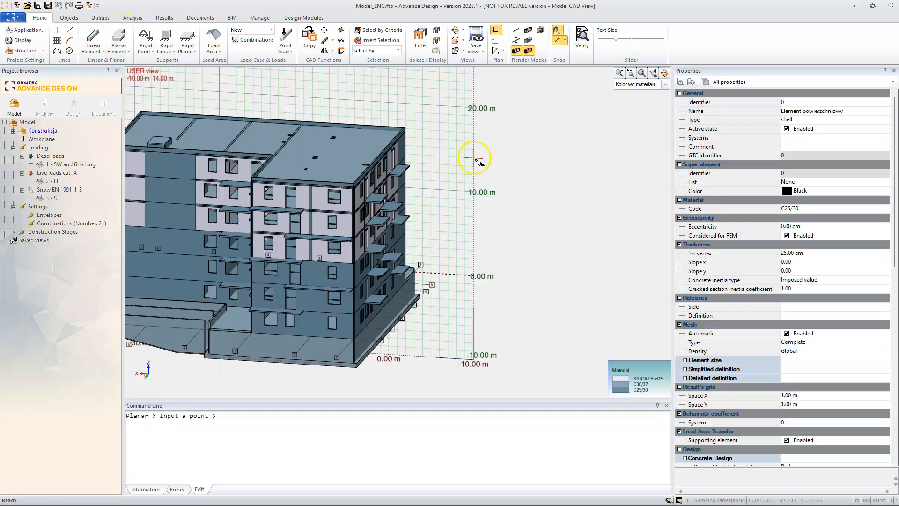
pyautogui.click(440, 158)
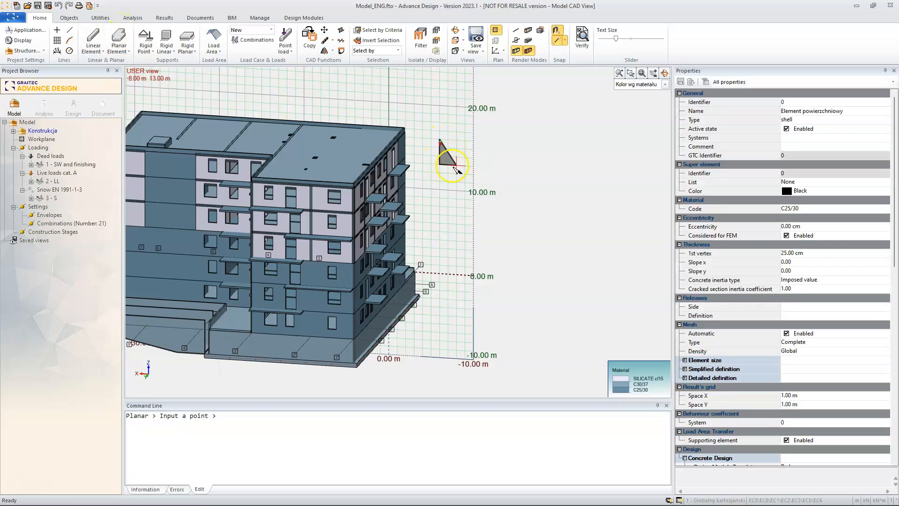
pyautogui.scroll(1, 517, 169)
pyautogui.click(505, 167)
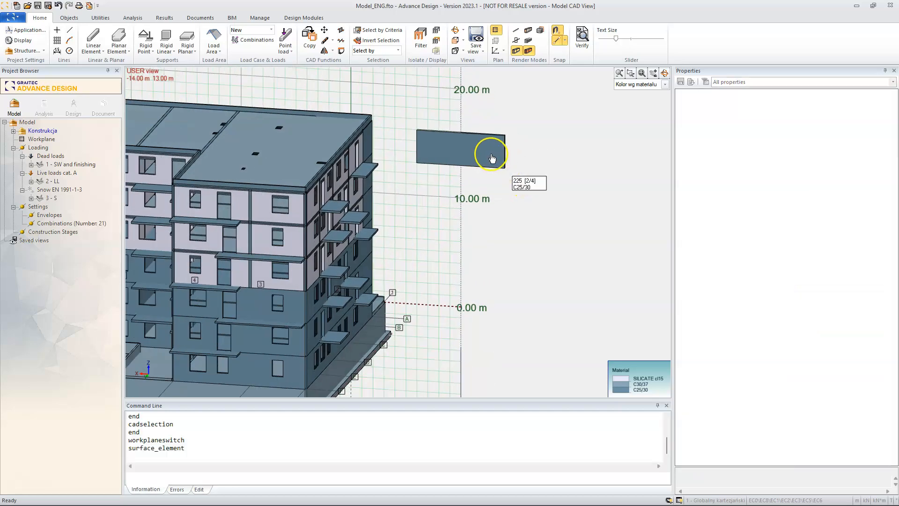
# - Assign the silicate blocks cl15 t=24 material to the planar element beside the building
pyautogui.click(502, 163)
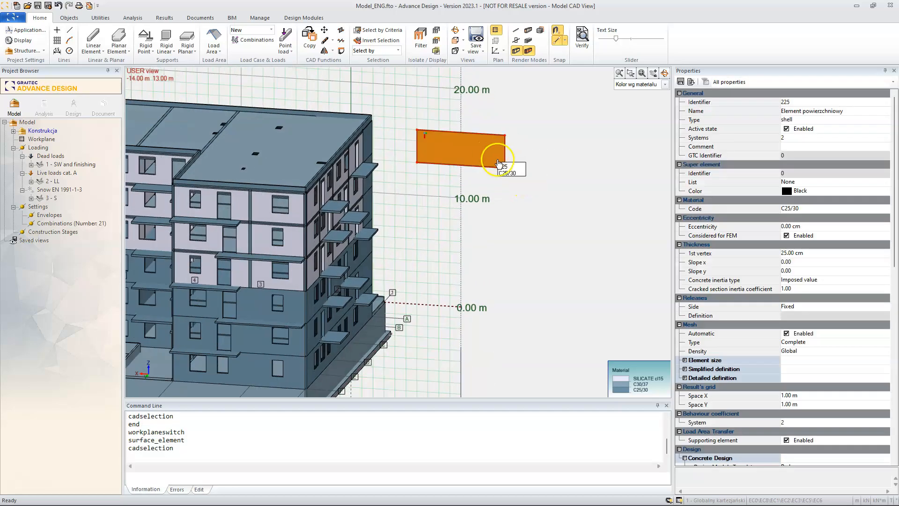
pyautogui.click(810, 208)
pyautogui.click(885, 209)
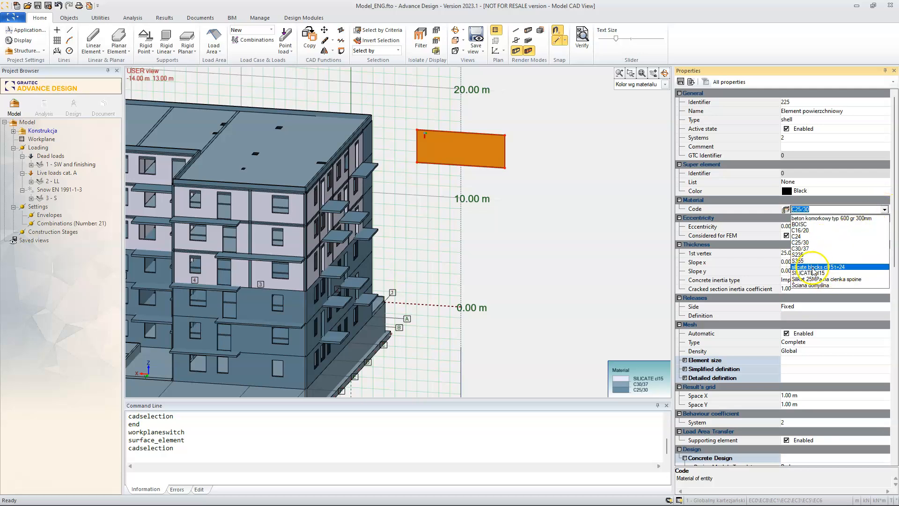
pyautogui.click(847, 267)
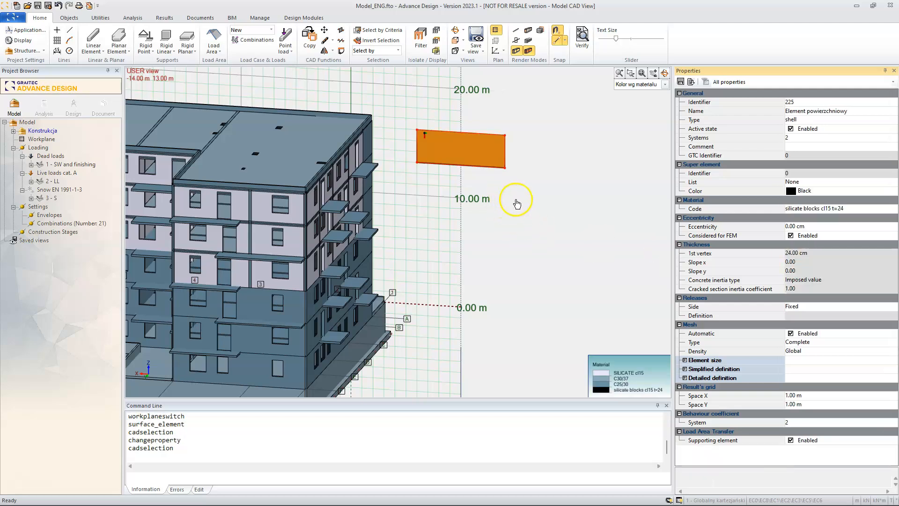
pyautogui.press('Escape')
pyautogui.moveTo(501, 180); pyautogui.dragTo(532, 215, button='middle')
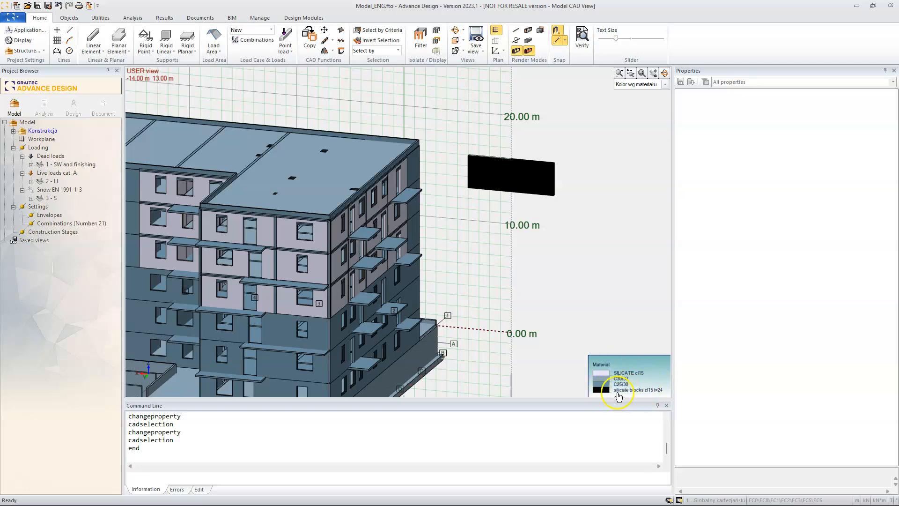
pyautogui.scroll(2, 538, 190)
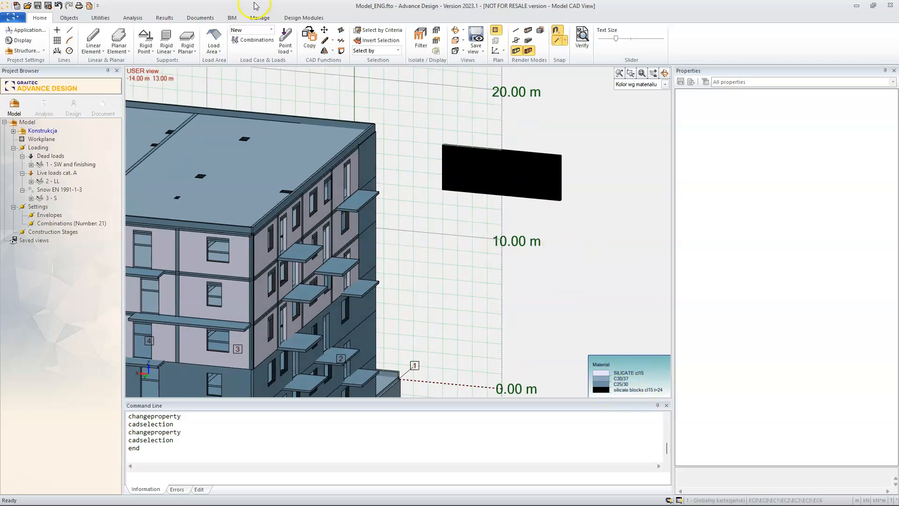
# - Set the colour of the silicate blocks cl15 t=24 material to light purple in the used materials and confirm
pyautogui.click(260, 18)
pyautogui.click(217, 38)
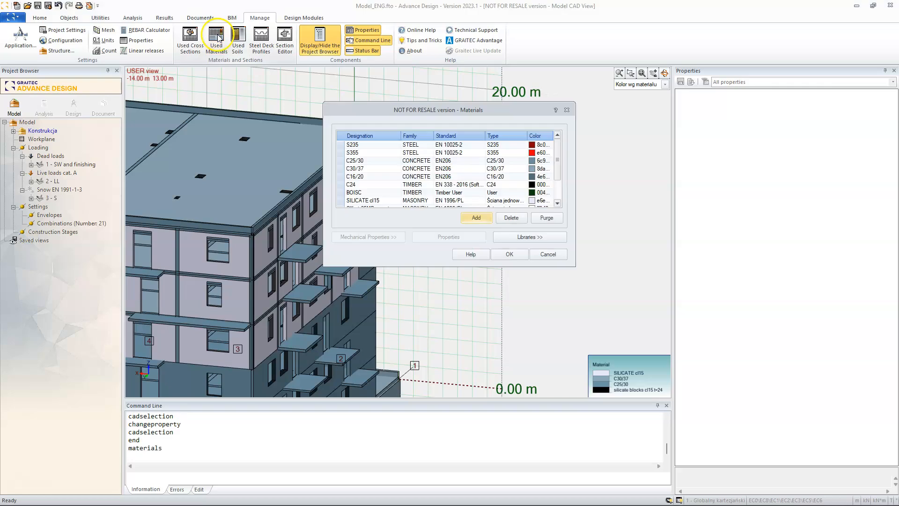
pyautogui.scroll(-2, 555, 169)
pyautogui.click(546, 203)
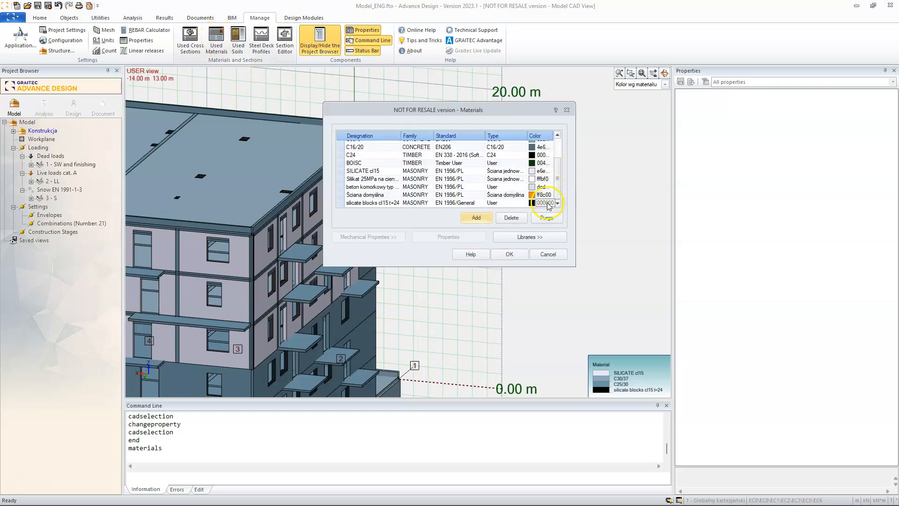
pyautogui.click(550, 203)
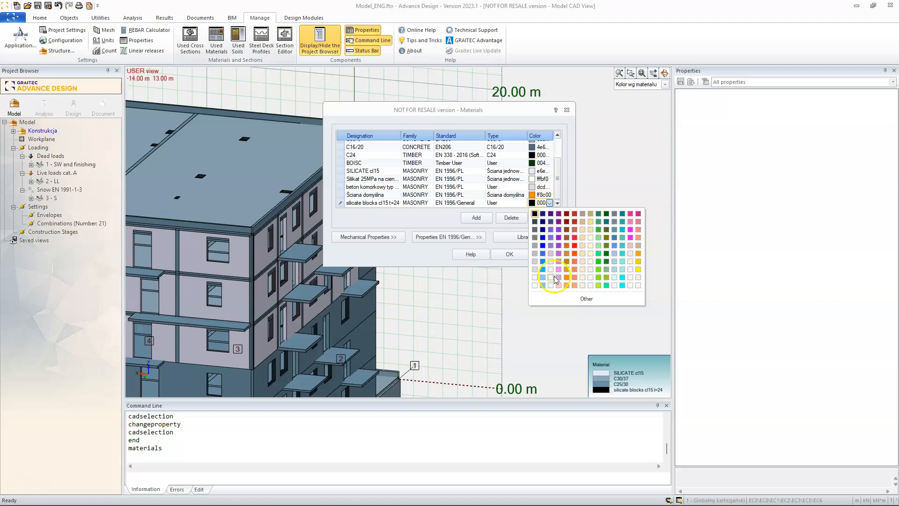
pyautogui.click(559, 261)
pyautogui.click(521, 255)
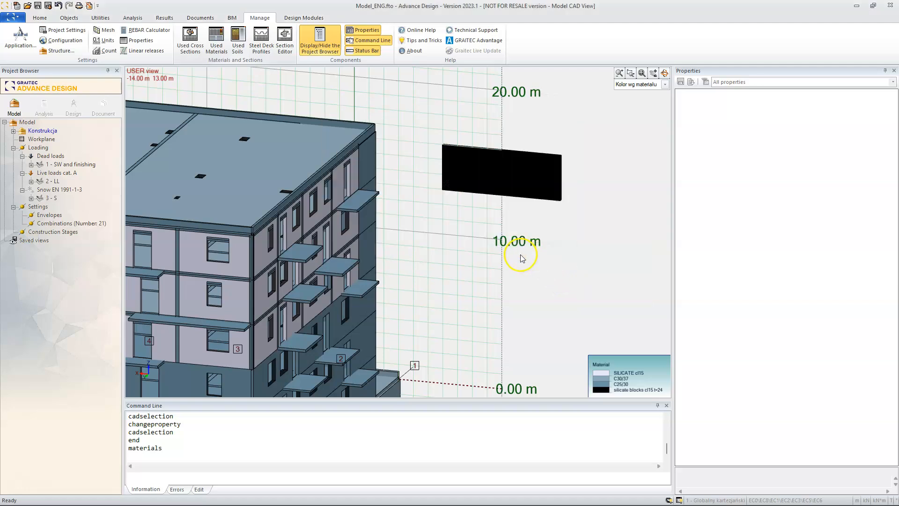
pyautogui.scroll(2, 538, 244)
pyautogui.moveTo(535, 246); pyautogui.dragTo(515, 222, button='middle')
pyautogui.scroll(-2, 515, 221)
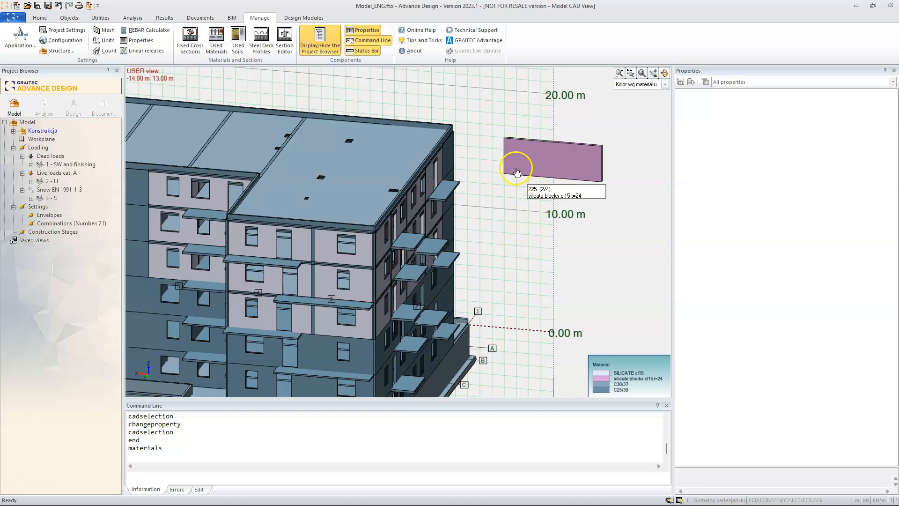
# - Examine the material and thickness properties of the masonry walls on the building's top storey
pyautogui.click(322, 252)
pyautogui.moveTo(527, 275); pyautogui.dragTo(542, 251, button='middle')
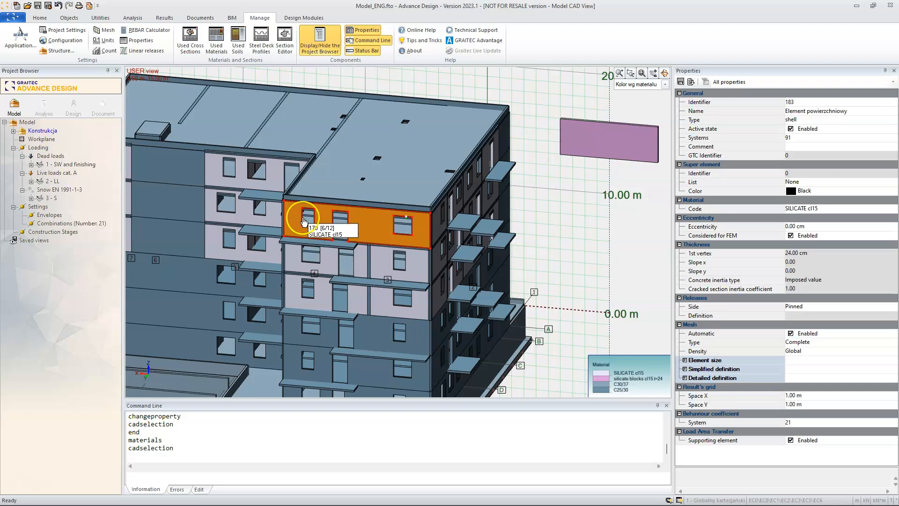
pyautogui.click(413, 248)
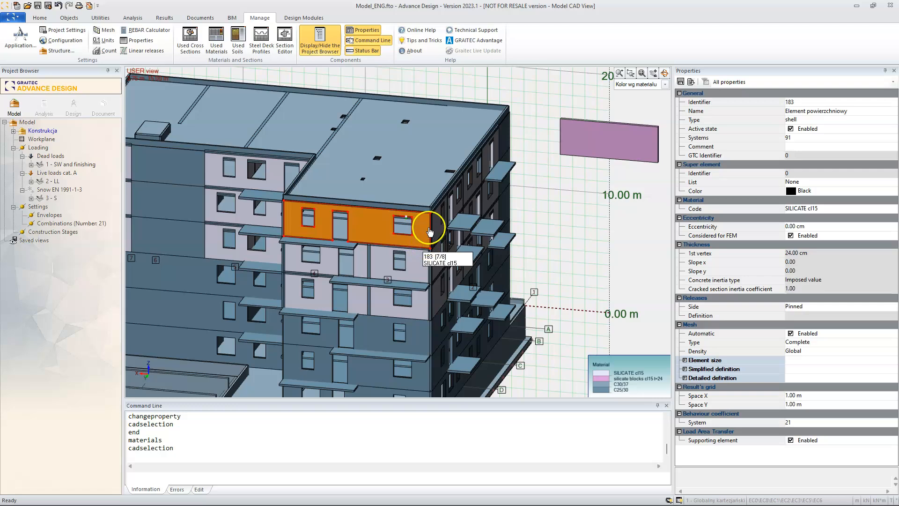
pyautogui.click(318, 207)
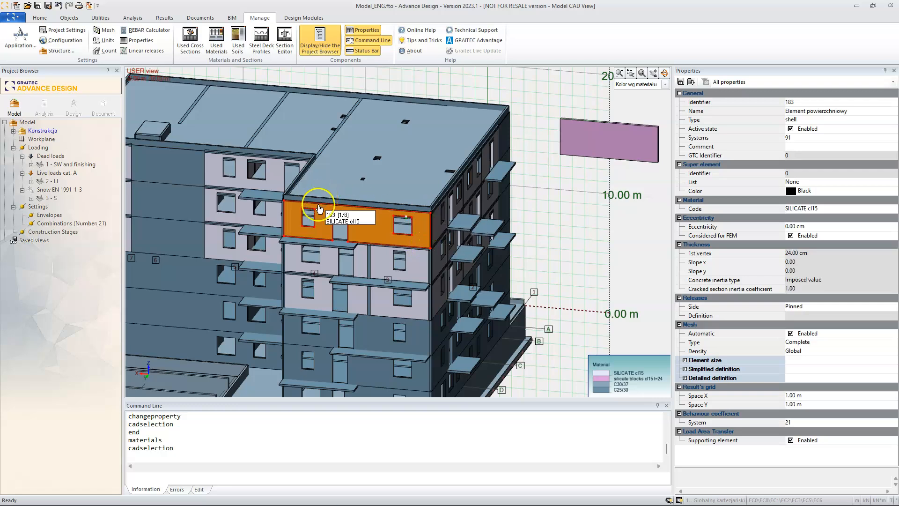
pyautogui.click(331, 227)
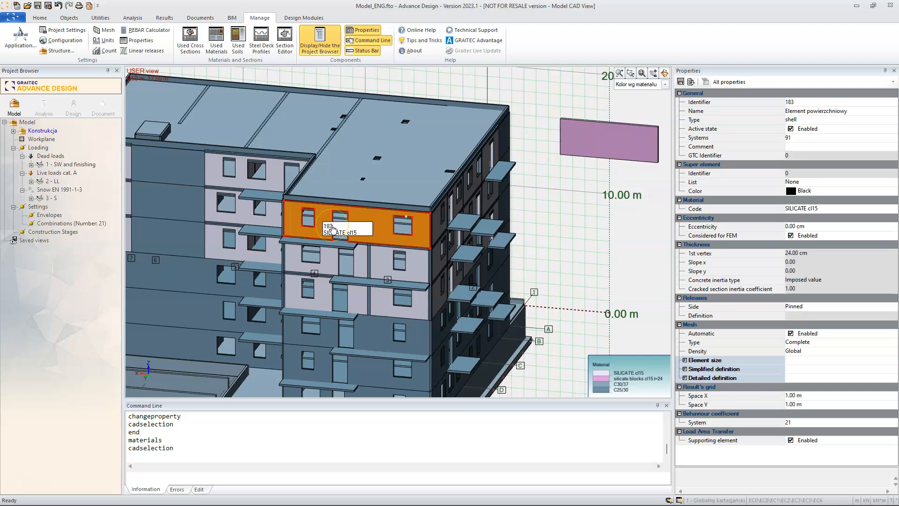
pyautogui.press('Escape')
pyautogui.click(295, 218)
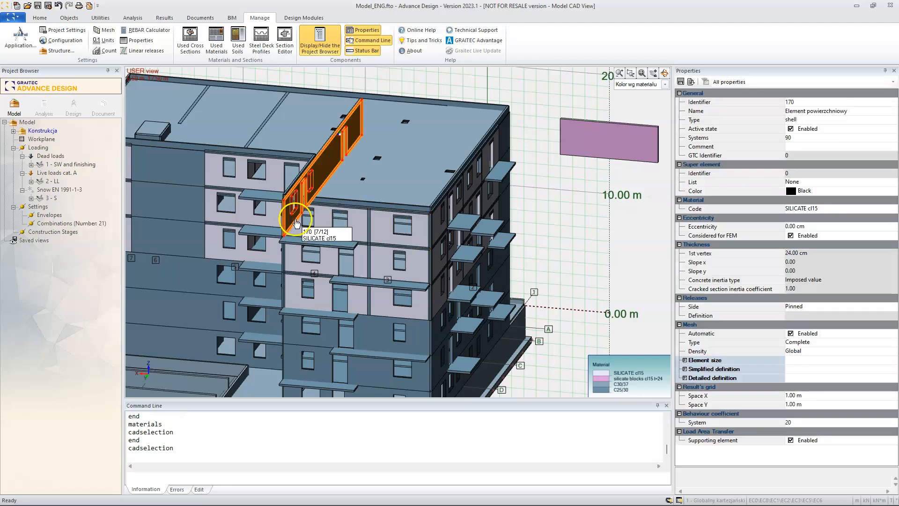
pyautogui.click(296, 227)
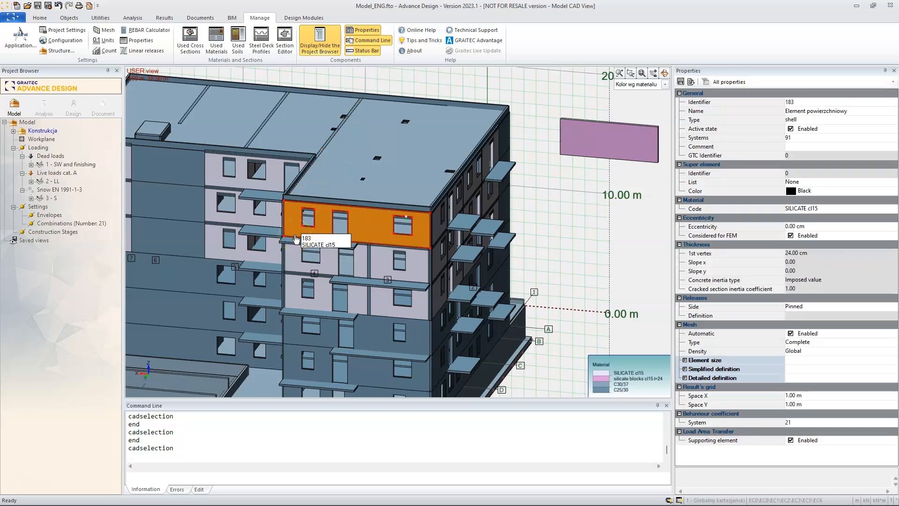
pyautogui.click(299, 226)
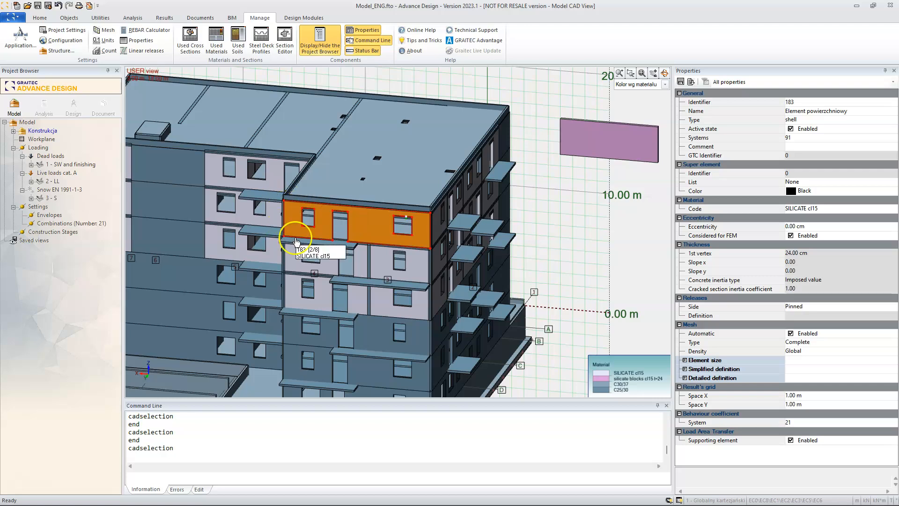
pyautogui.moveTo(301, 221); pyautogui.dragTo(335, 220, button='middle')
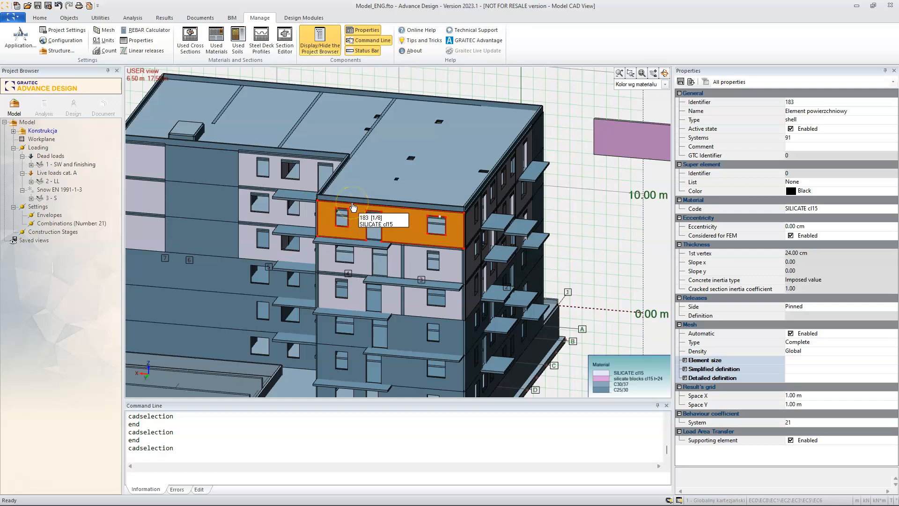
pyautogui.moveTo(497, 191); pyautogui.dragTo(487, 176, button='middle')
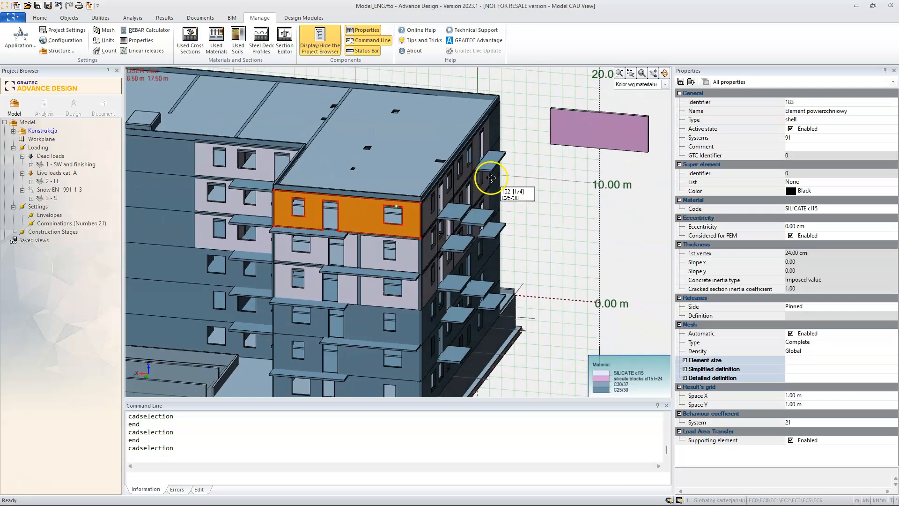
pyautogui.click(533, 201)
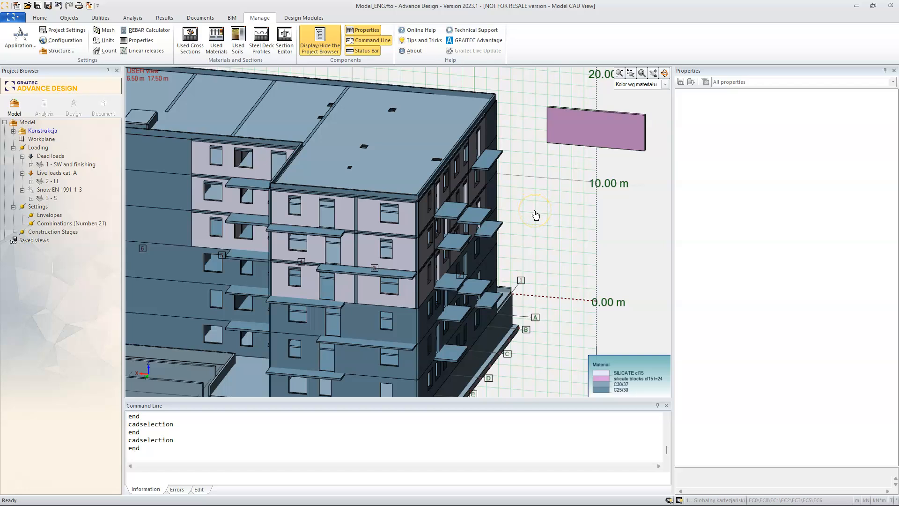
# - Set the leaf thickness of the silicate blocks material to 36 cm, opening its EN 1996 properties from the separate planar element's material
pyautogui.moveTo(558, 212); pyautogui.dragTo(528, 201, button='middle')
pyautogui.click(533, 128)
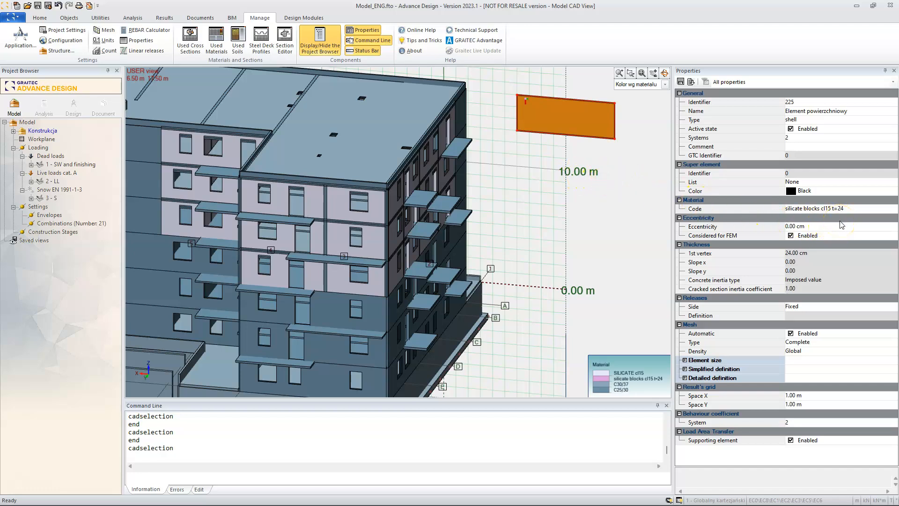
pyautogui.click(792, 255)
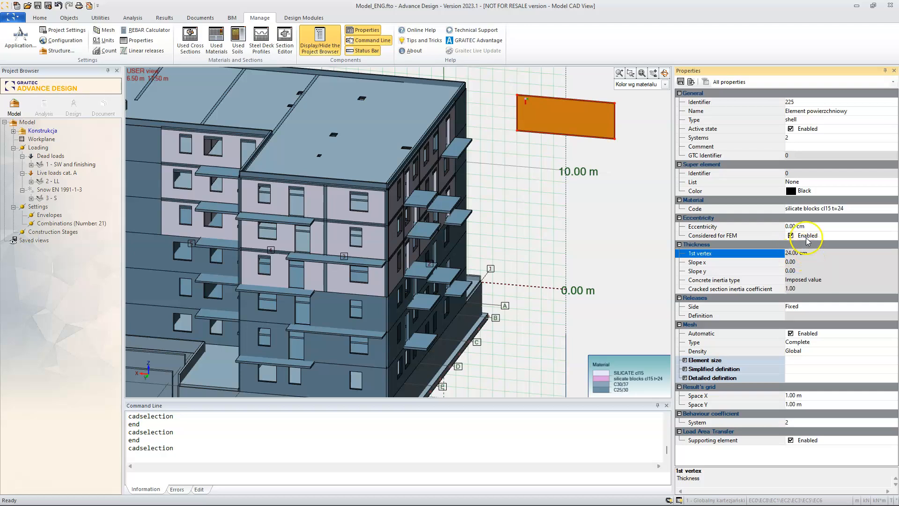
pyautogui.click(791, 209)
pyautogui.click(790, 209)
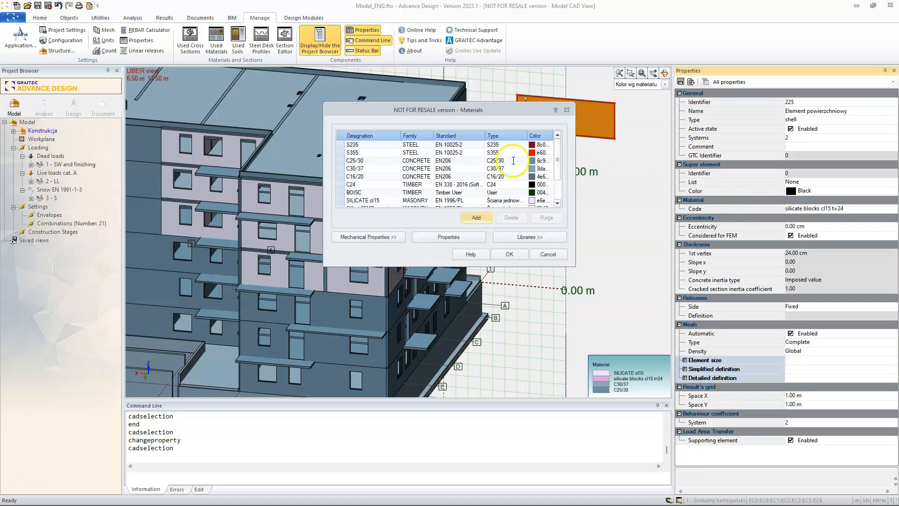
pyautogui.click(347, 203)
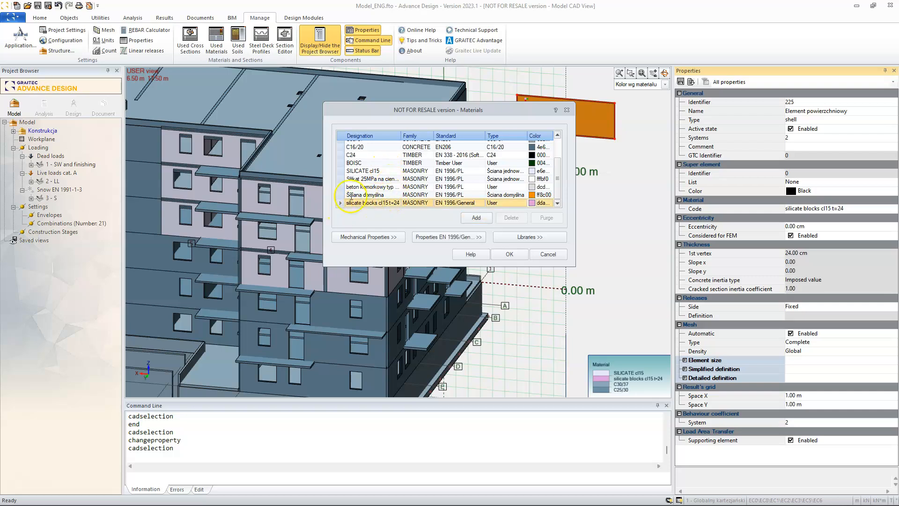
pyautogui.click(465, 238)
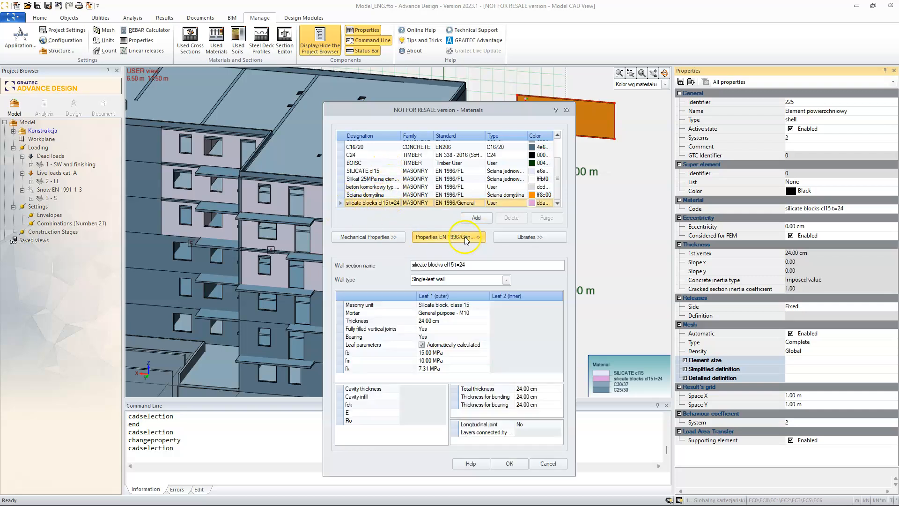
pyautogui.click(444, 322)
pyautogui.write('36')
pyautogui.click(509, 463)
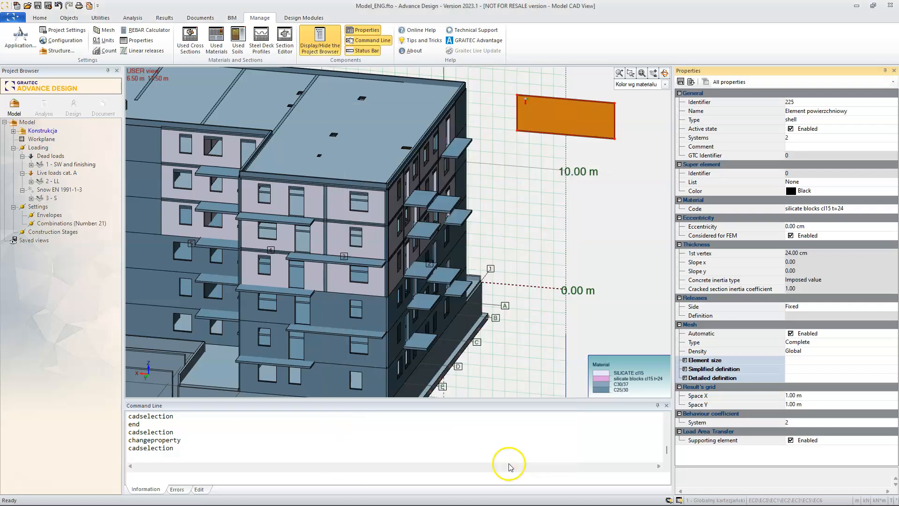
pyautogui.scroll(5, 604, 251)
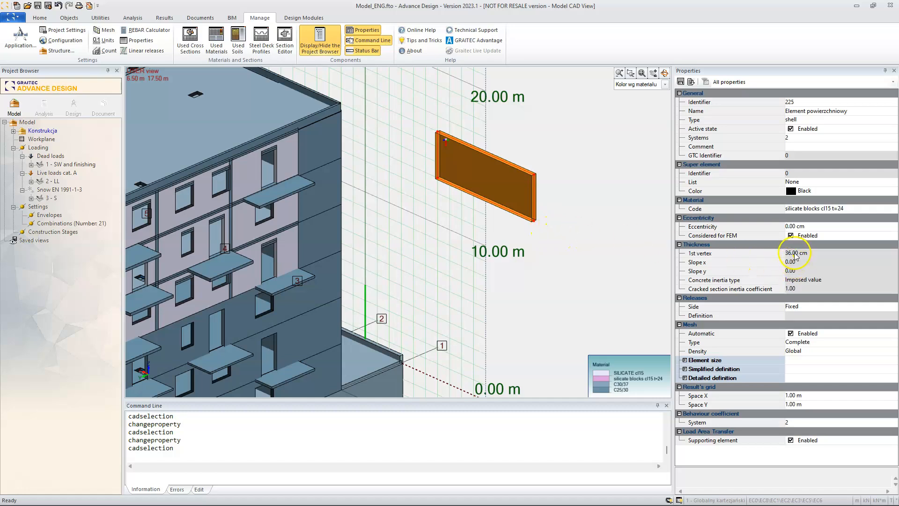
# - Delete the separate planar element beside the building
pyautogui.moveTo(441, 283); pyautogui.dragTo(480, 281, button='middle')
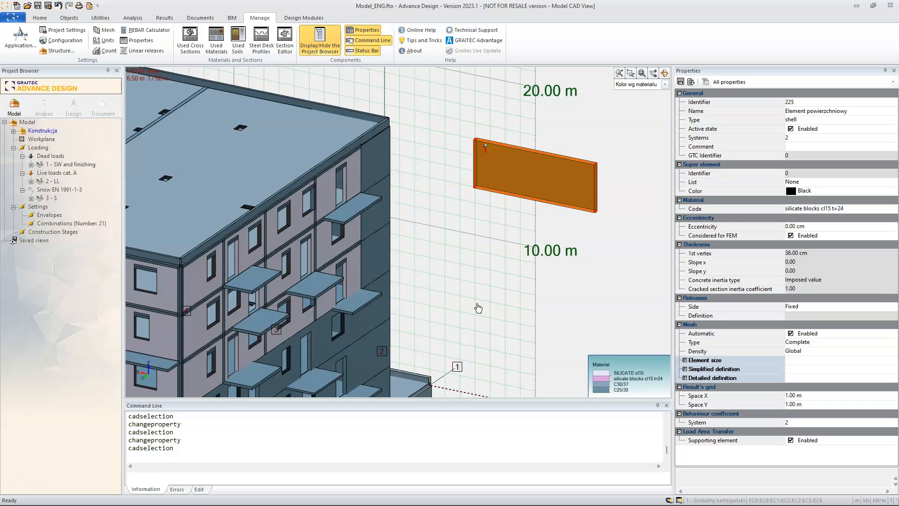
pyautogui.press('Delete')
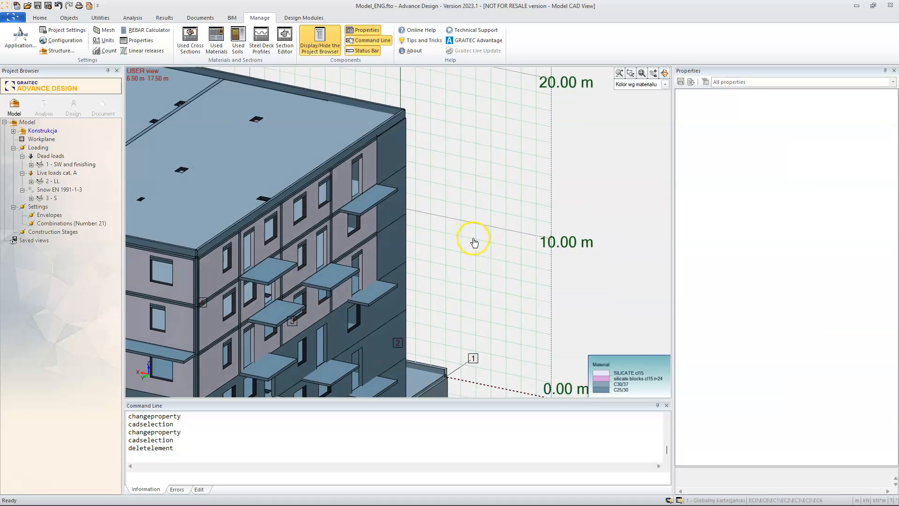
pyautogui.scroll(-1, 474, 240)
# - Assign the silicate blocks cl15 t=24 material to the end facade wall and adjoining long wall on the three upper masonry storeys
pyautogui.moveTo(424, 263); pyautogui.dragTo(573, 239, button='middle')
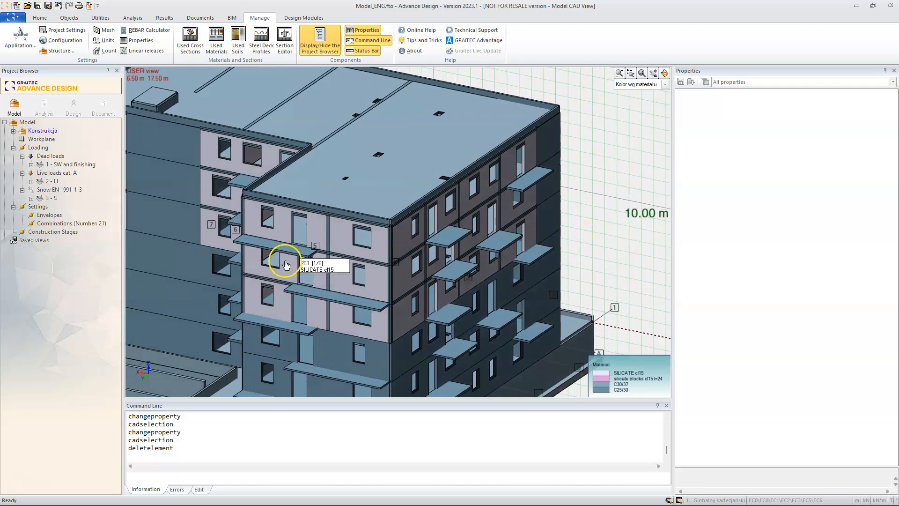
pyautogui.keyDown('shift'); pyautogui.moveTo(285, 264); pyautogui.dragTo(402, 263, button='middle'); pyautogui.keyUp('shift')
pyautogui.moveTo(496, 269); pyautogui.dragTo(480, 262, button='middle')
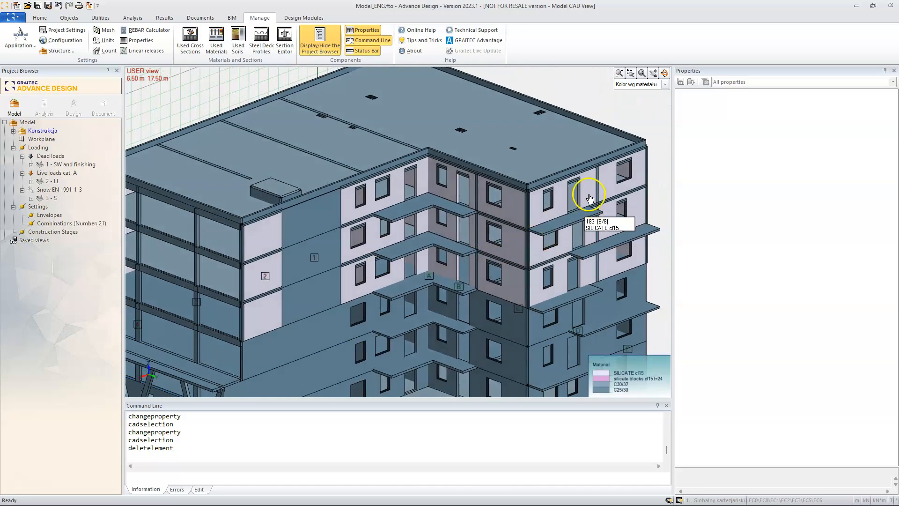
pyautogui.click(604, 206)
pyautogui.click(637, 235)
pyautogui.click(623, 256)
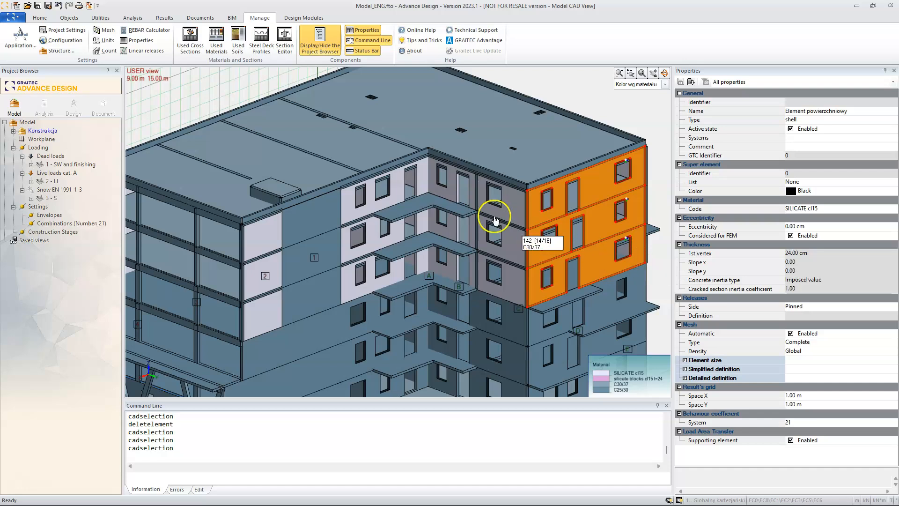
pyautogui.click(517, 234)
pyautogui.click(517, 224)
pyautogui.click(517, 252)
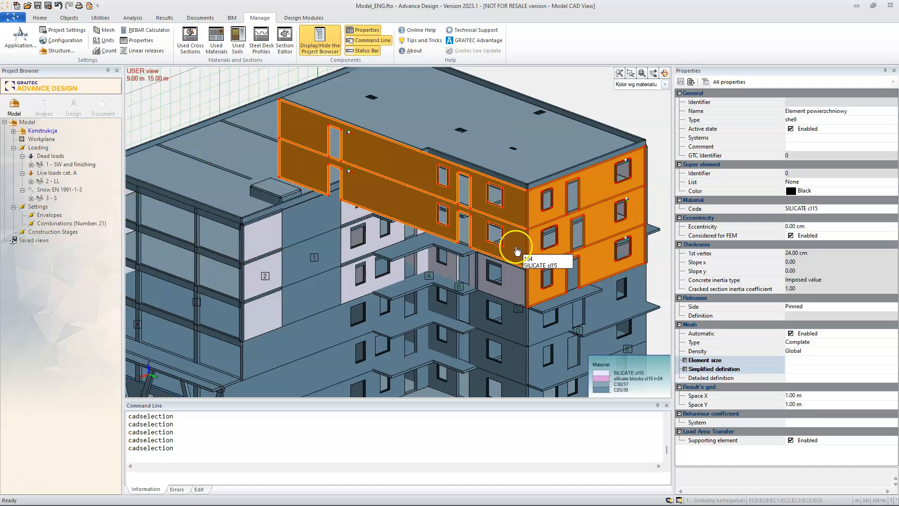
pyautogui.click(516, 288)
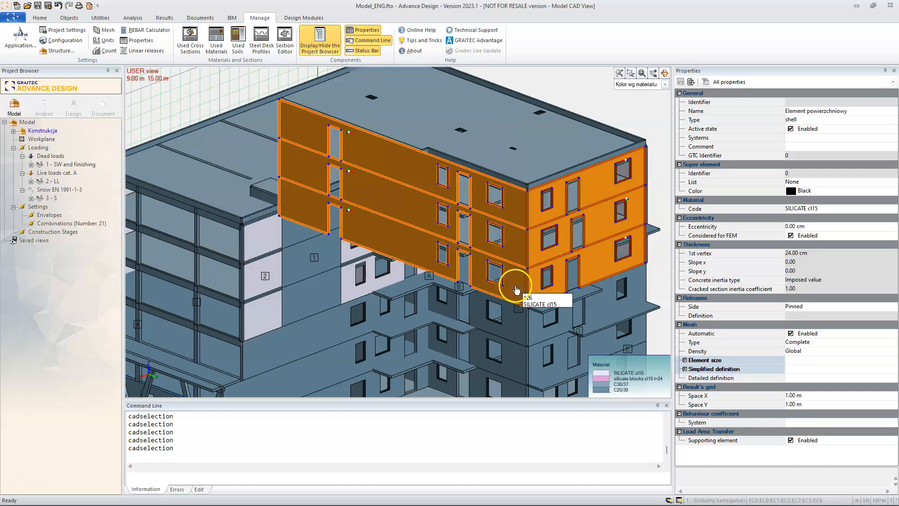
pyautogui.click(826, 208)
pyautogui.click(893, 211)
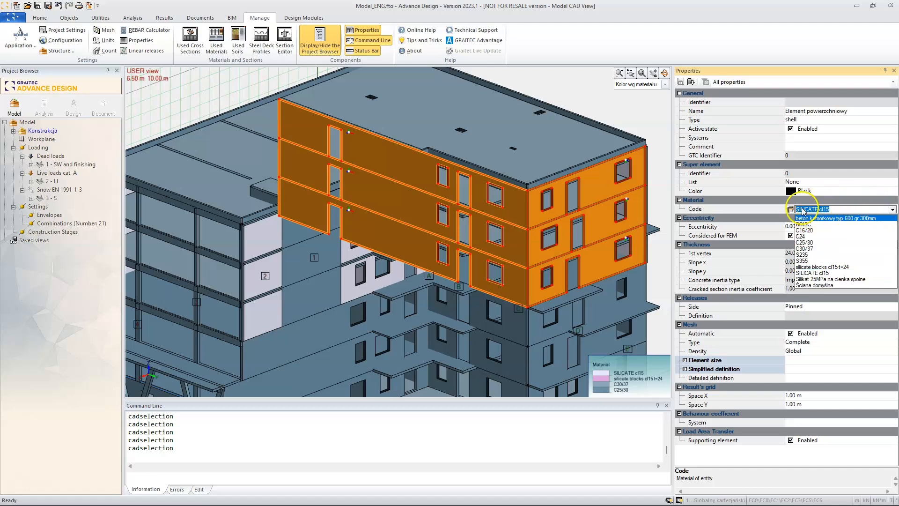
pyautogui.click(859, 268)
pyautogui.moveTo(559, 201); pyautogui.dragTo(487, 202, button='middle')
pyautogui.press('Escape')
pyautogui.scroll(-3, 591, 250)
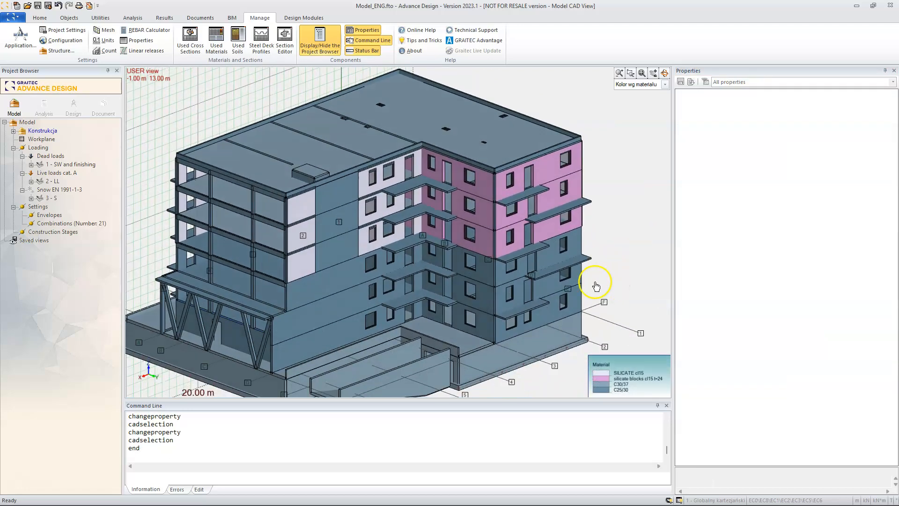
# - Create a new analysis model and run the FE calculation, continuing past the model warnings
pyautogui.click(44, 104)
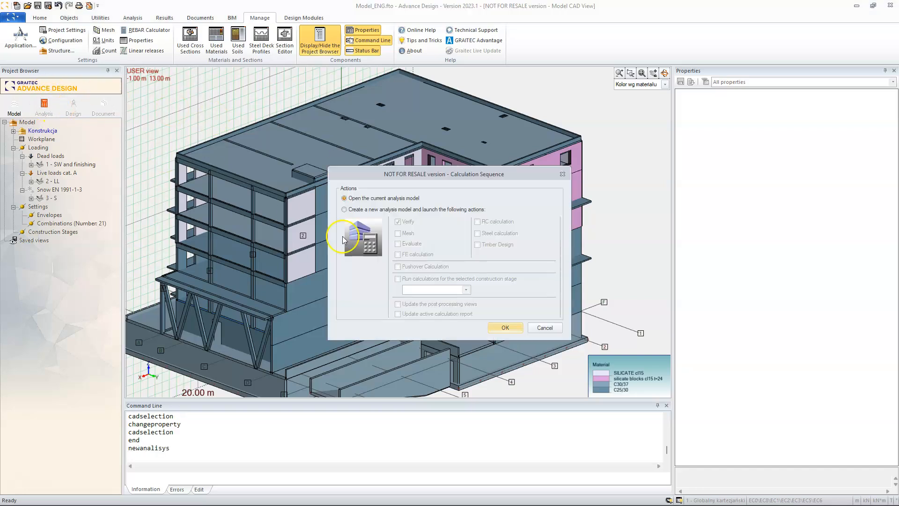
pyautogui.click(375, 209)
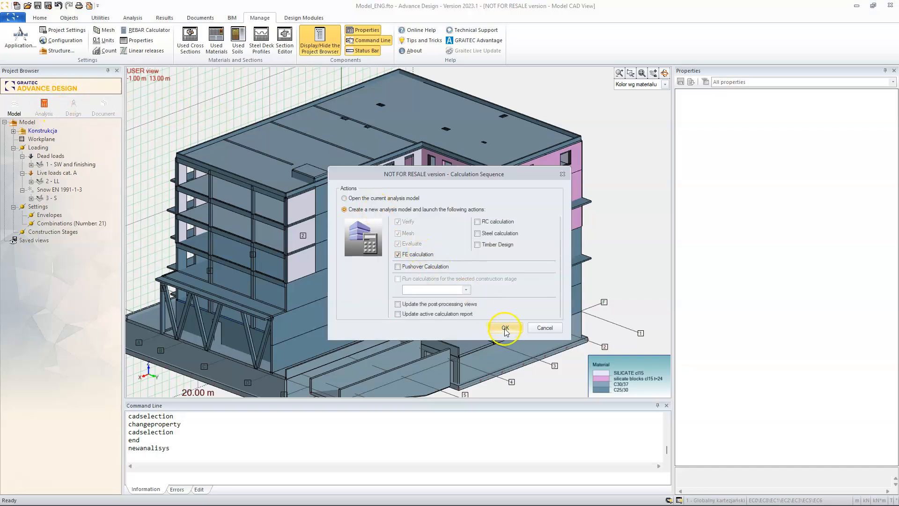
pyautogui.click(505, 328)
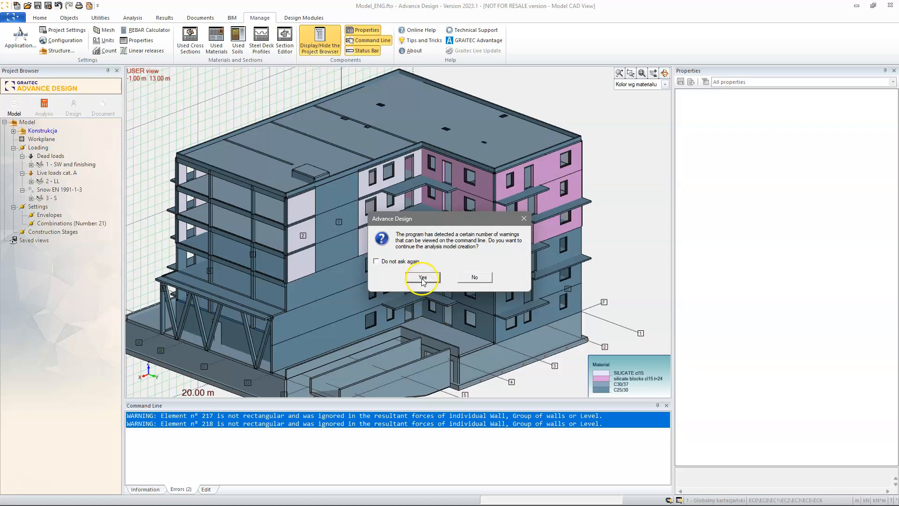
pyautogui.click(422, 278)
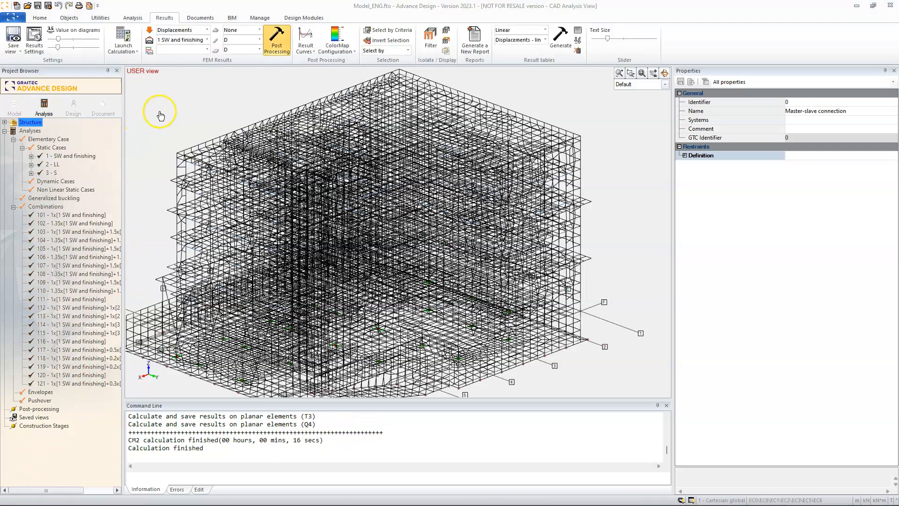
# - Hide the finite element mesh in the analysis model view
pyautogui.scroll(-3, 176, 105)
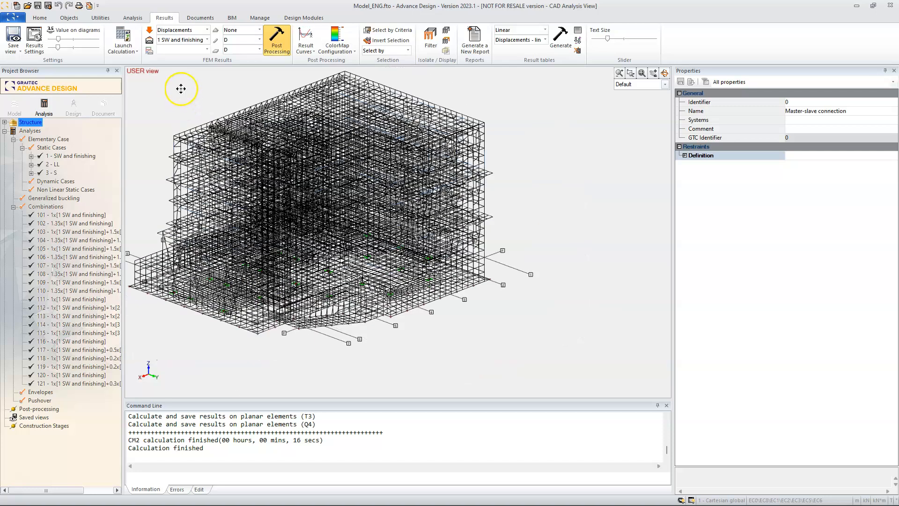
pyautogui.moveTo(181, 88); pyautogui.dragTo(220, 106, button='middle')
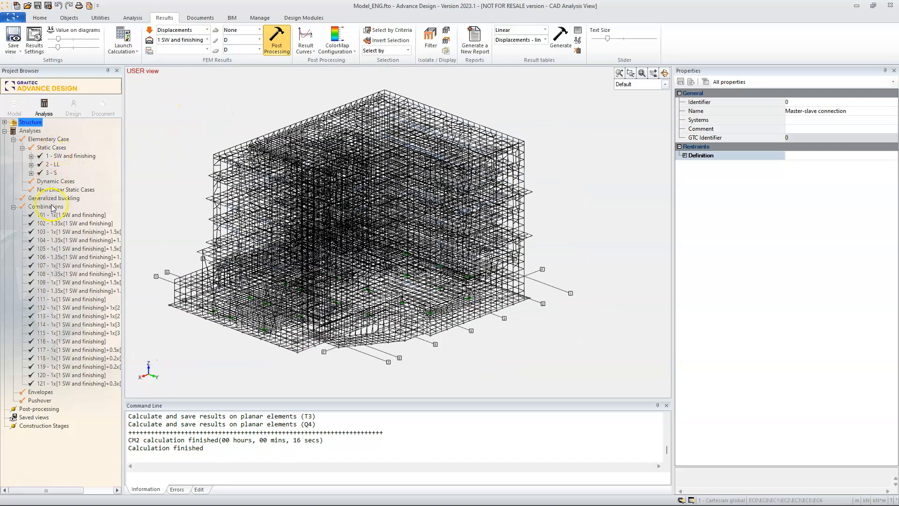
pyautogui.moveTo(200, 129); pyautogui.dragTo(228, 120, button='middle')
pyautogui.rightClick(226, 116)
pyautogui.click(271, 234)
pyautogui.keyDown('shift'); pyautogui.moveTo(257, 181); pyautogui.dragTo(441, 189, button='middle'); pyautogui.keyUp('shift')
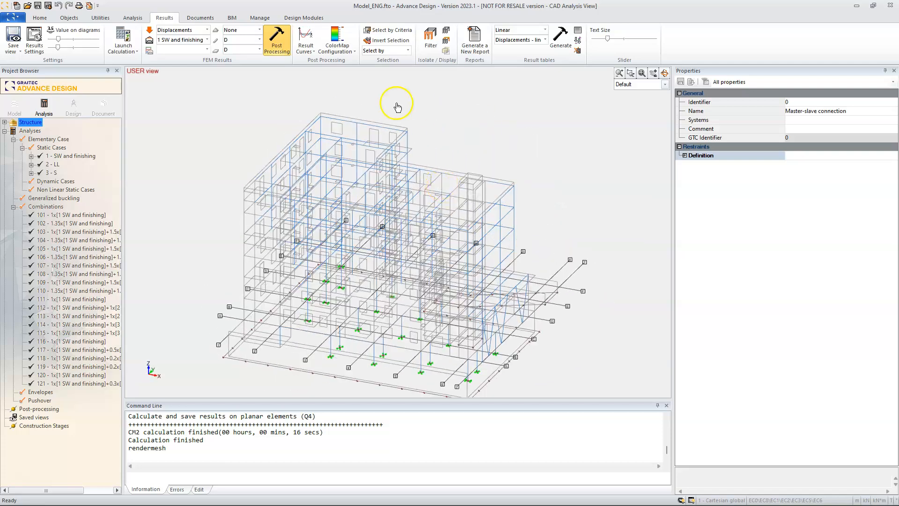
# - Display the displacement results for the 1 SW and finishing load case on the whole building
pyautogui.click(277, 42)
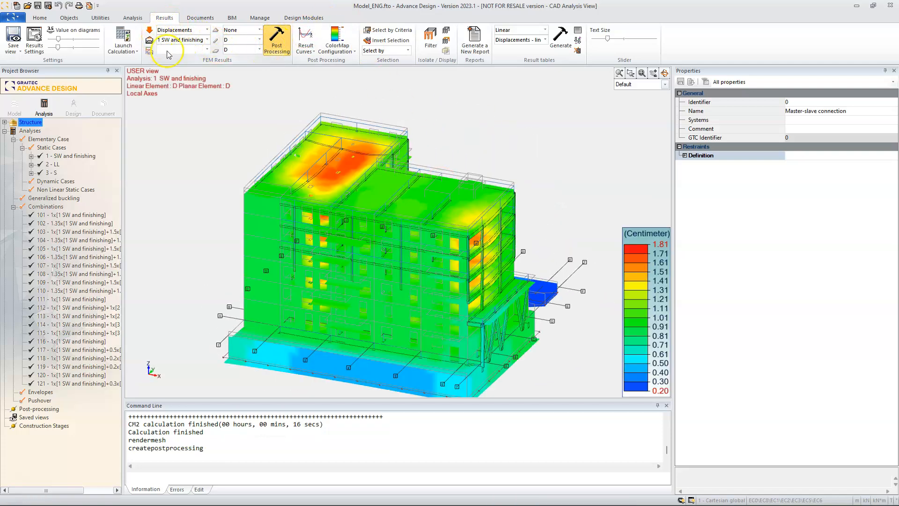
pyautogui.click(181, 30)
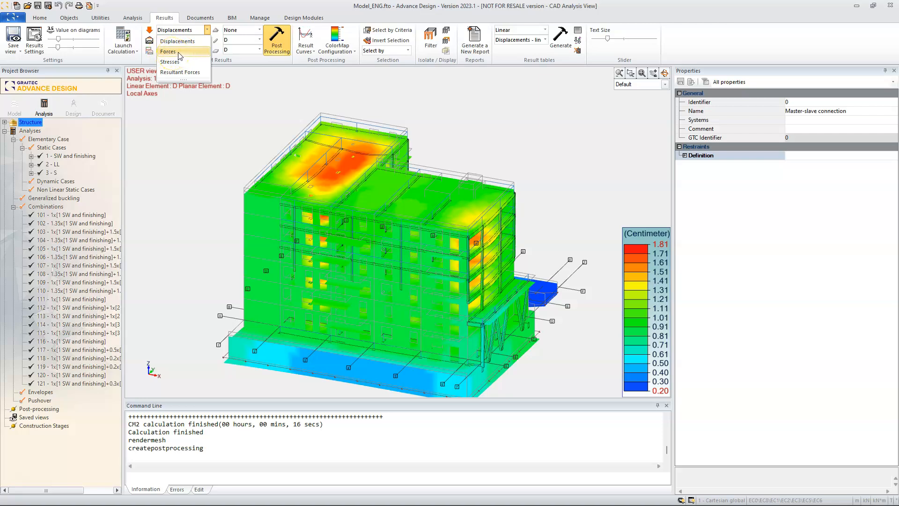
pyautogui.click(227, 119)
# - Select the masonry walls by material and show only those walls in the analysis view
pyautogui.moveTo(227, 169)
pyautogui.mouseDown(button='middle')
pyautogui.moveTo(243, 147)
pyautogui.moveTo(270, 144)
pyautogui.moveTo(231, 141)
pyautogui.moveTo(241, 146)
pyautogui.moveTo(234, 155)
pyautogui.mouseUp(button='middle')
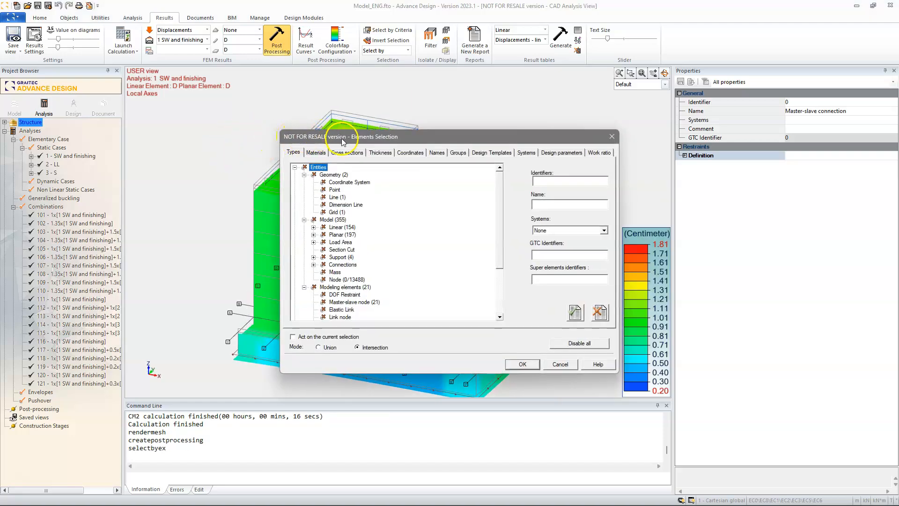
pyautogui.click(316, 153)
pyautogui.click(305, 241)
pyautogui.click(523, 366)
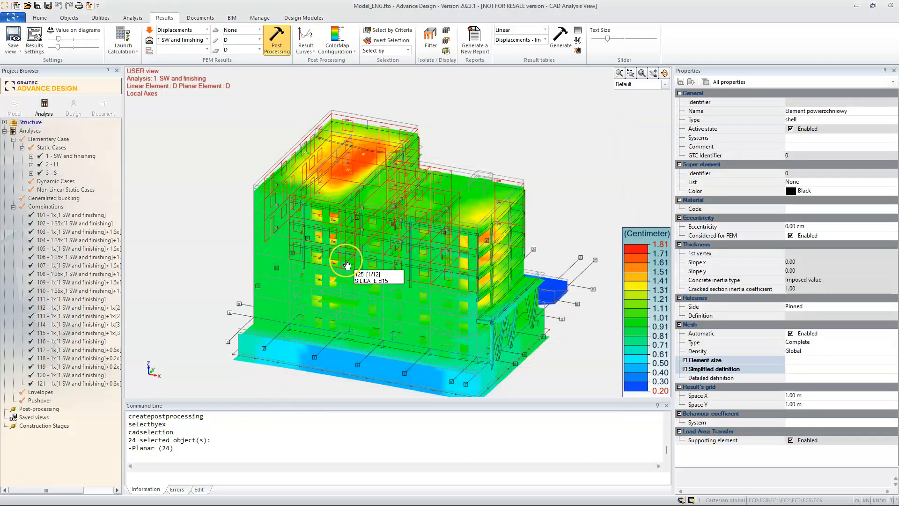
pyautogui.click(446, 30)
pyautogui.moveTo(257, 131); pyautogui.dragTo(387, 157, button='middle')
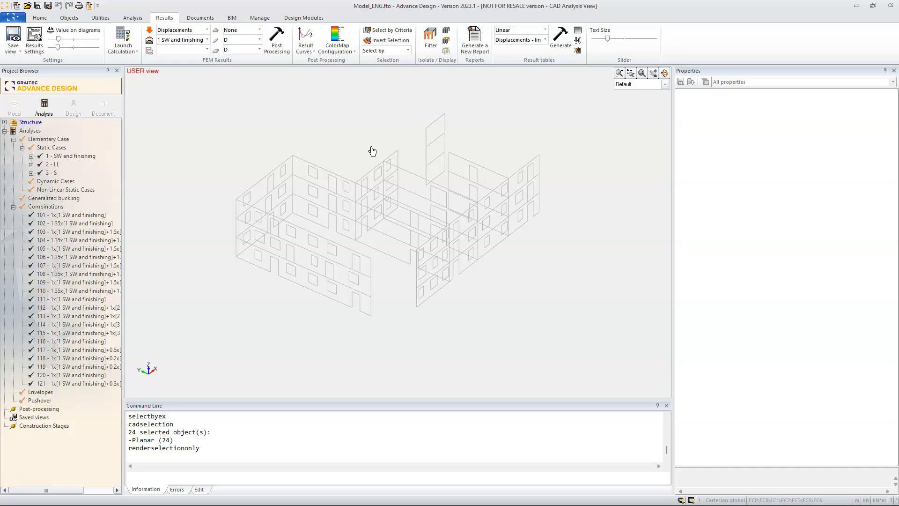
# - Set the FEM results to Forces and switch from the single load case to the Min/Max envelope
pyautogui.click(186, 31)
pyautogui.click(168, 51)
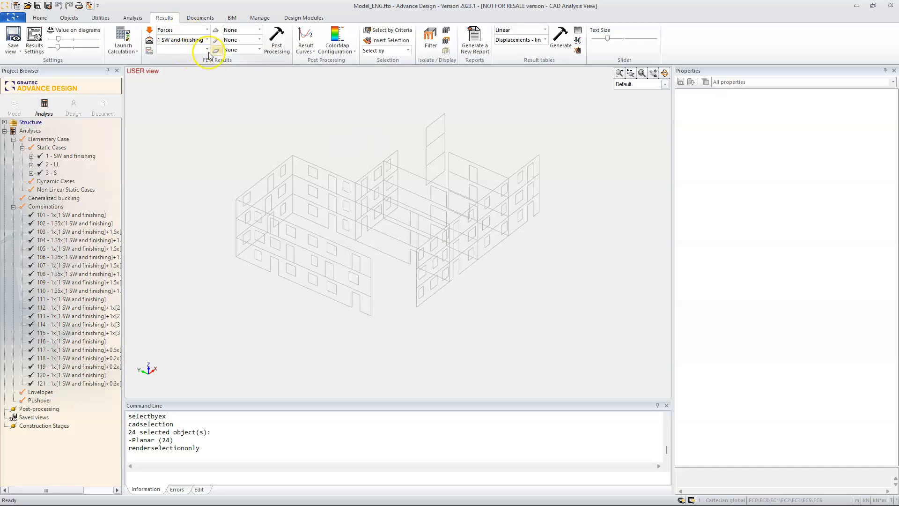
pyautogui.click(242, 50)
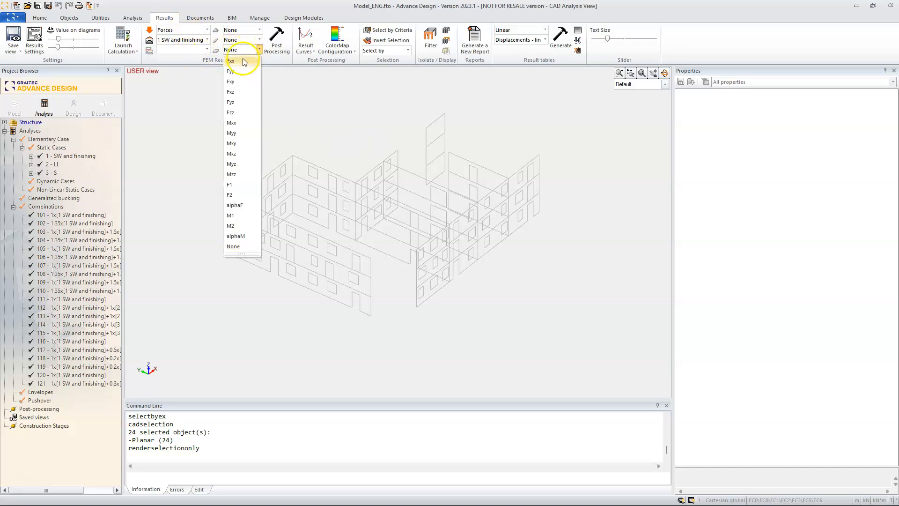
pyautogui.click(246, 63)
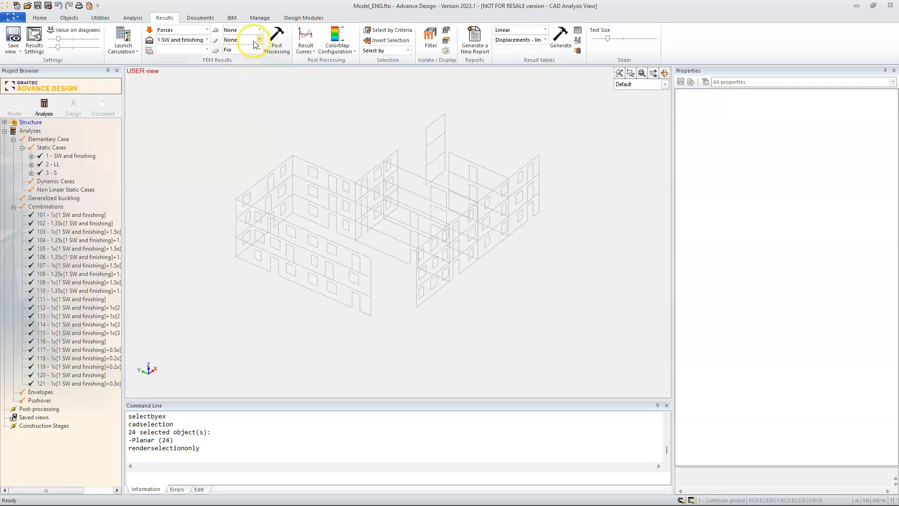
pyautogui.click(241, 51)
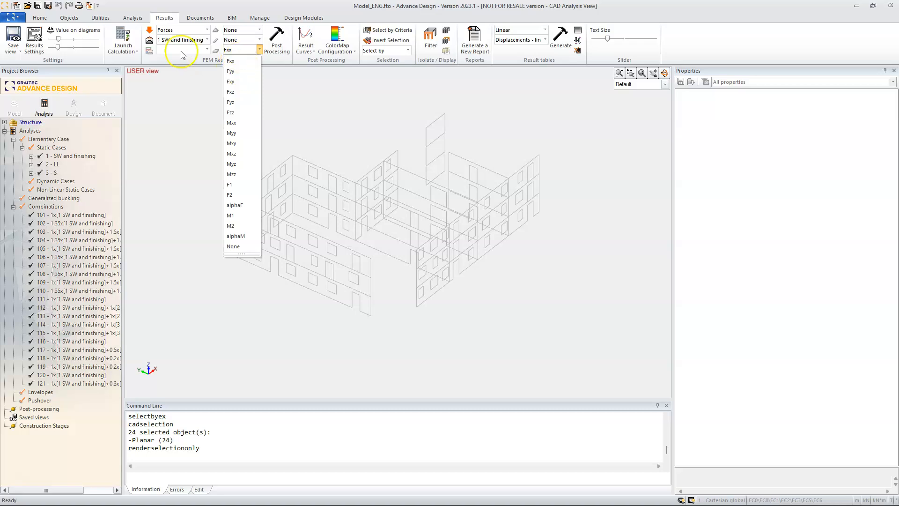
pyautogui.click(149, 40)
pyautogui.click(182, 41)
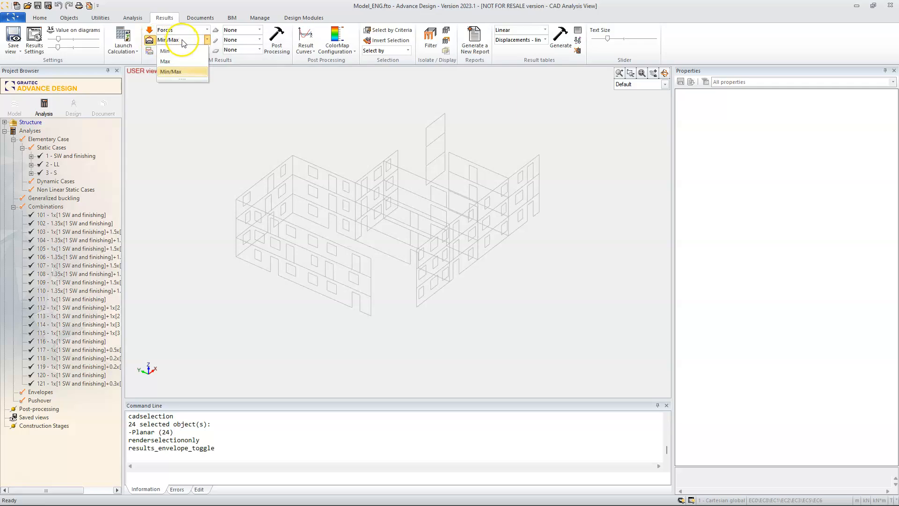
pyautogui.click(189, 74)
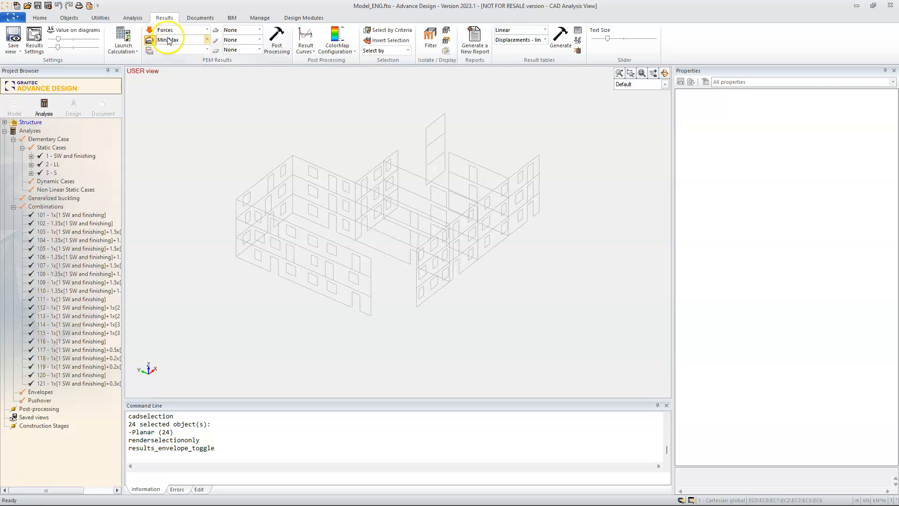
# - Display the Fxx force envelope on the isolated masonry walls
pyautogui.click(244, 40)
pyautogui.click(248, 43)
pyautogui.click(248, 50)
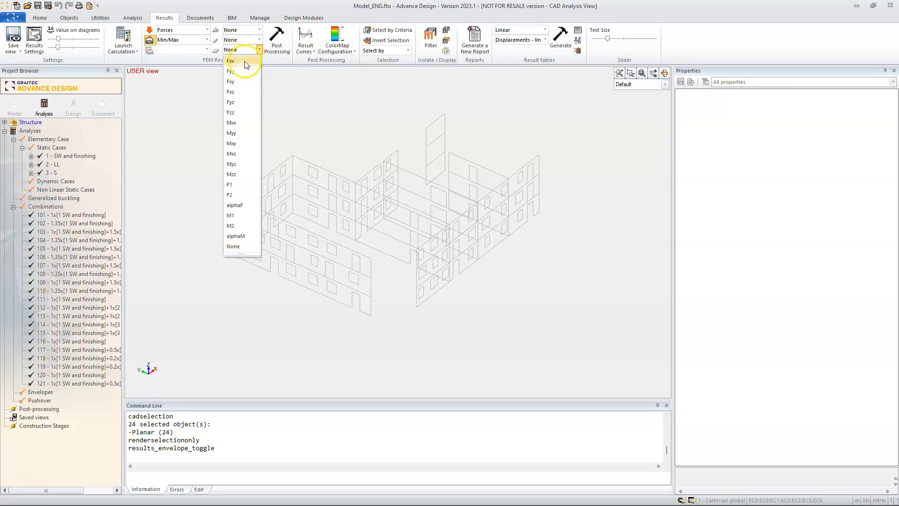
pyautogui.click(241, 66)
pyautogui.click(276, 42)
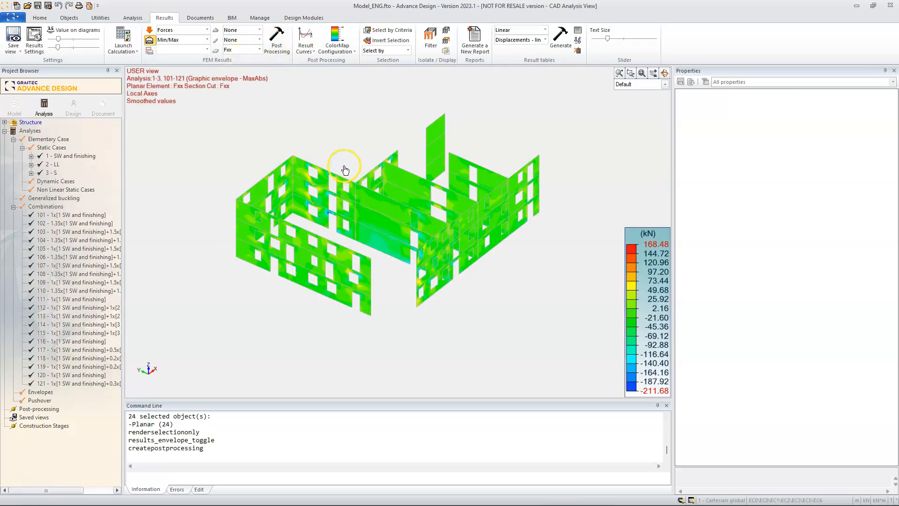
# - Display the Fyy force envelope on only the long masonry walls, selecting them first
pyautogui.scroll(2, 381, 251)
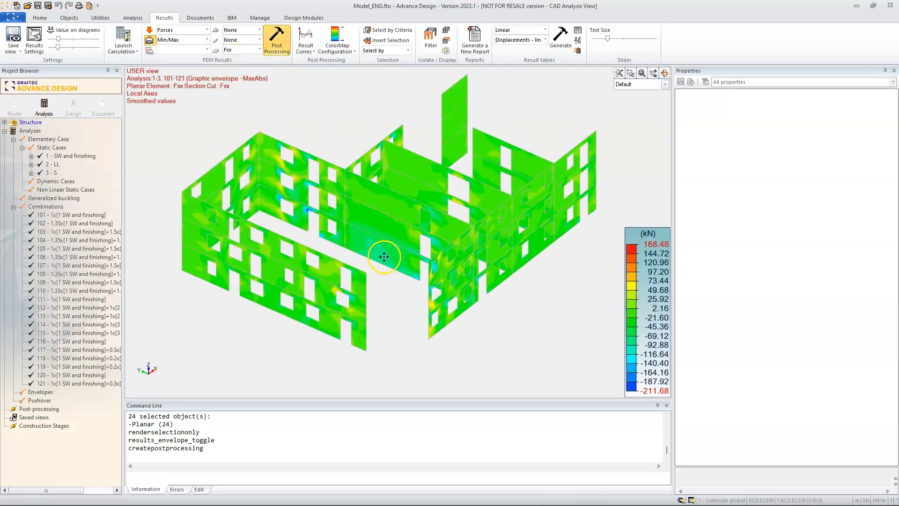
pyautogui.click(377, 200)
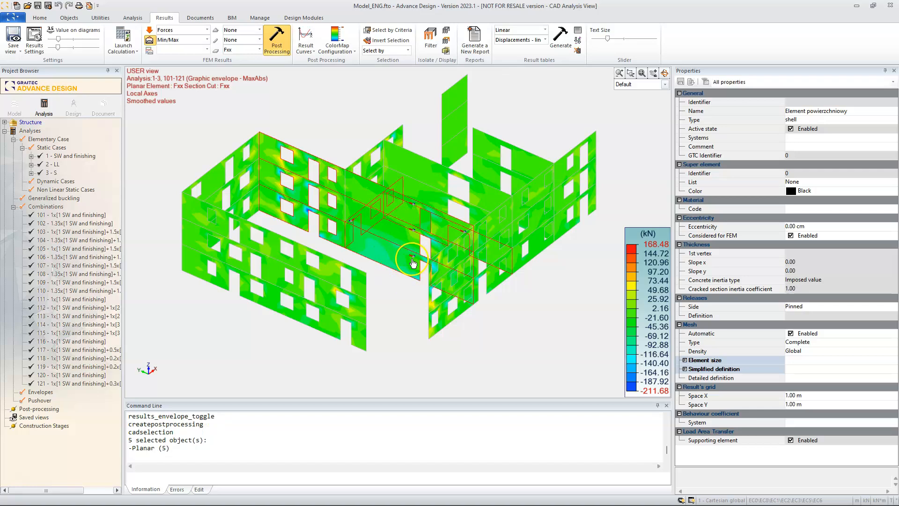
pyautogui.scroll(3, 414, 264)
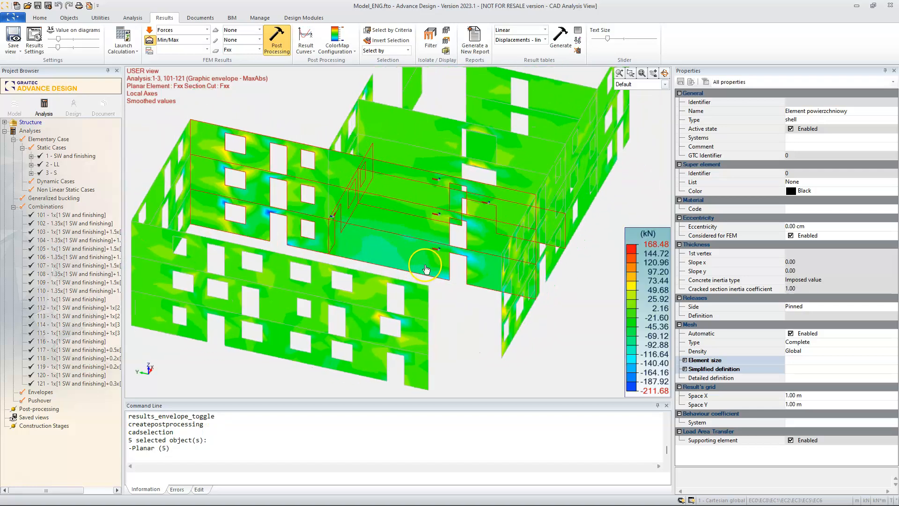
pyautogui.click(258, 50)
pyautogui.click(234, 66)
pyautogui.click(277, 51)
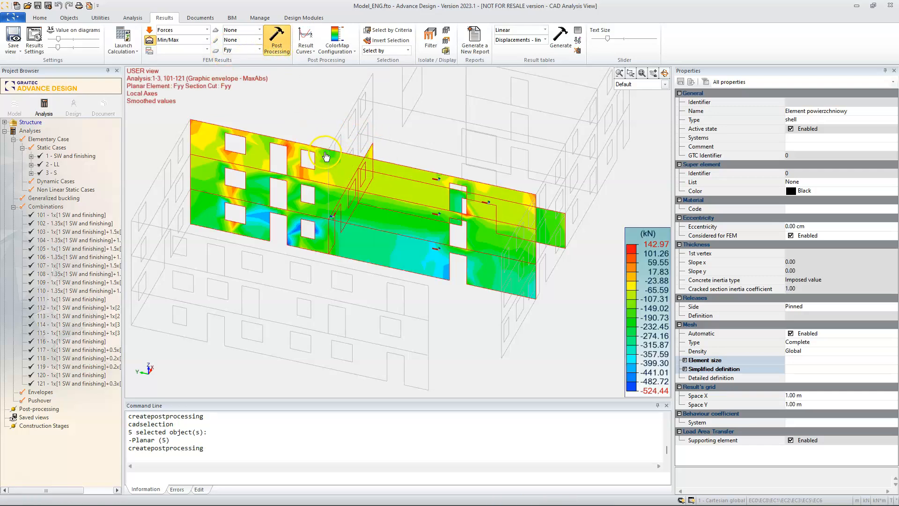
# - Restrict the Fyy force envelope to the lowest-storey wall of the long masonry facade
pyautogui.keyDown('shift'); pyautogui.moveTo(328, 153); pyautogui.dragTo(301, 151, button='middle'); pyautogui.keyUp('shift')
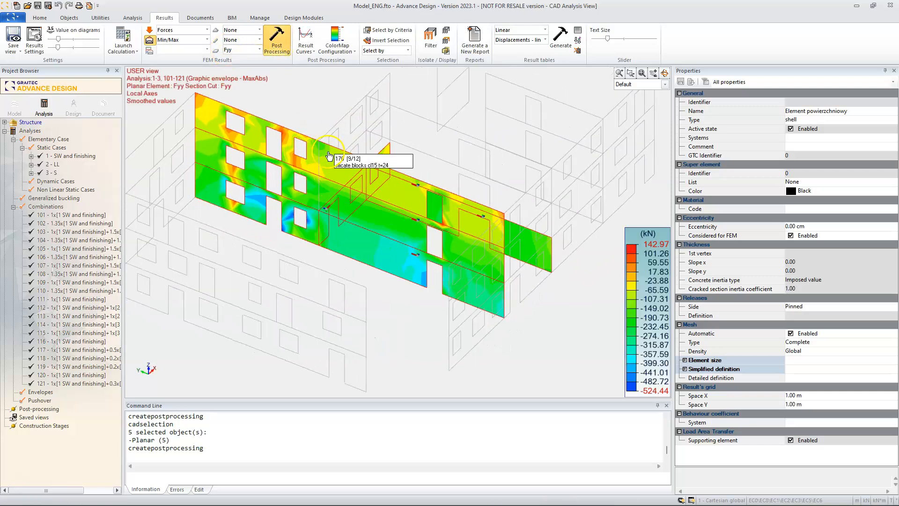
pyautogui.moveTo(320, 124); pyautogui.dragTo(326, 152, button='middle')
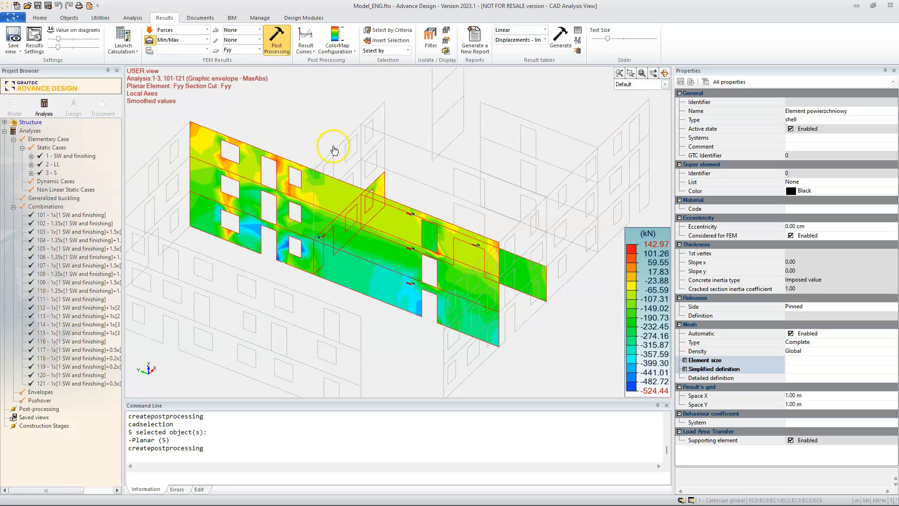
pyautogui.keyDown('shift'); pyautogui.moveTo(290, 161); pyautogui.dragTo(422, 258, button='middle'); pyautogui.keyUp('shift')
pyautogui.keyDown('shift'); pyautogui.moveTo(522, 252); pyautogui.dragTo(501, 255, button='middle'); pyautogui.keyUp('shift')
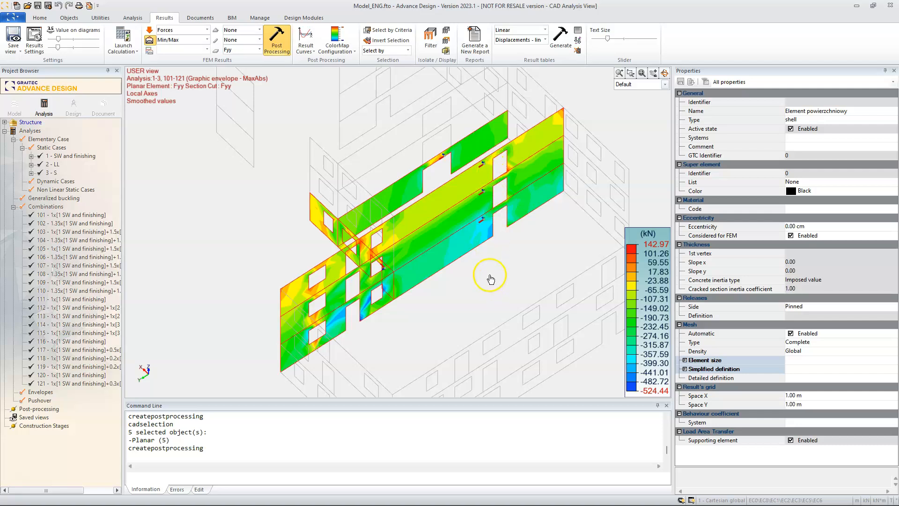
pyautogui.keyDown('shift'); pyautogui.moveTo(490, 280); pyautogui.dragTo(472, 279, button='middle'); pyautogui.keyUp('shift')
pyautogui.click(475, 259)
pyautogui.click(276, 41)
pyautogui.keyDown('shift'); pyautogui.moveTo(527, 267); pyautogui.dragTo(499, 271, button='middle'); pyautogui.keyUp('shift')
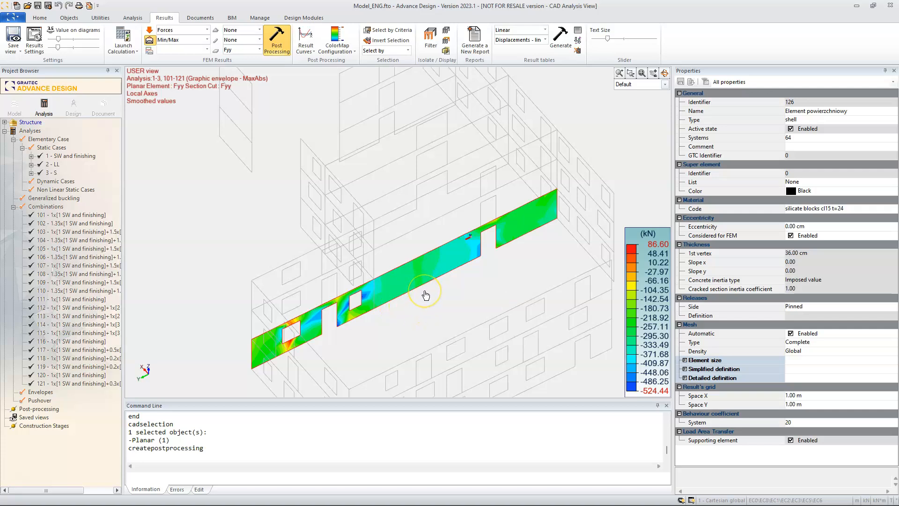
# - Change the display mode of the planar Fyy force envelope to y diagrams for the currently selected wall
pyautogui.moveTo(428, 288); pyautogui.dragTo(421, 275, button='middle')
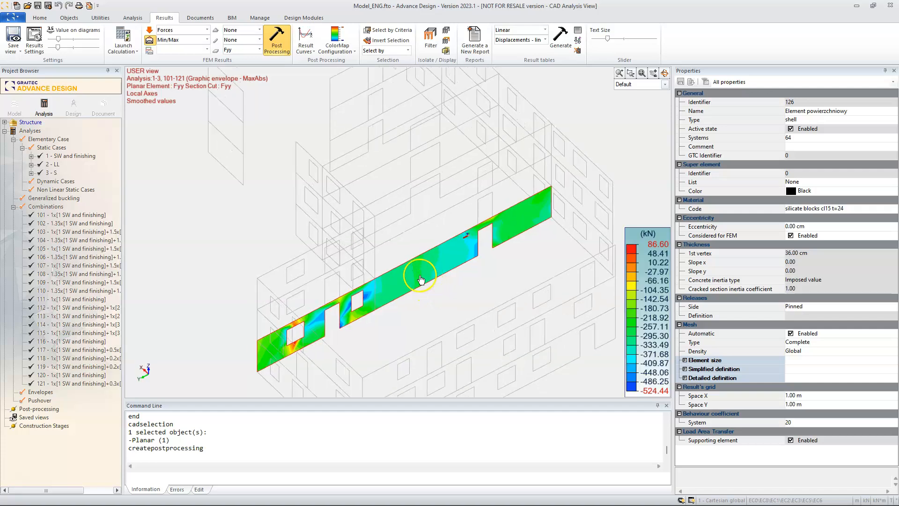
pyautogui.click(215, 51)
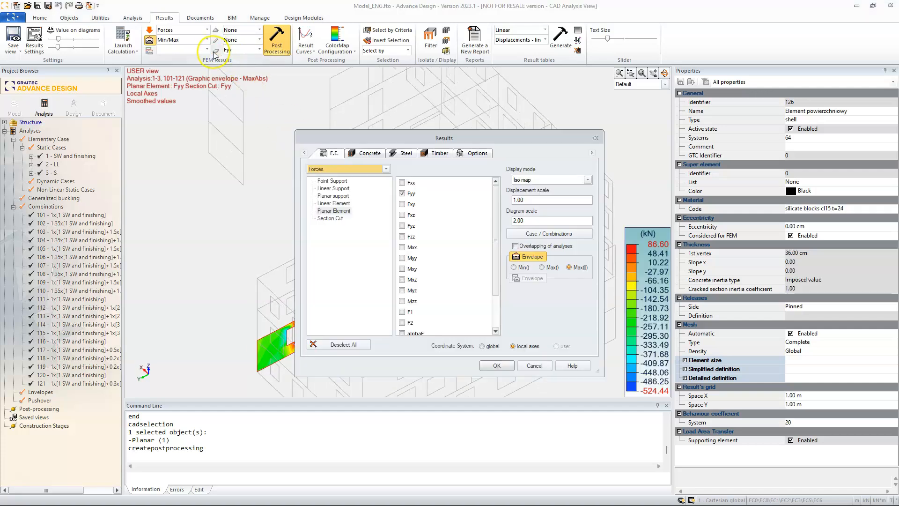
pyautogui.click(561, 180)
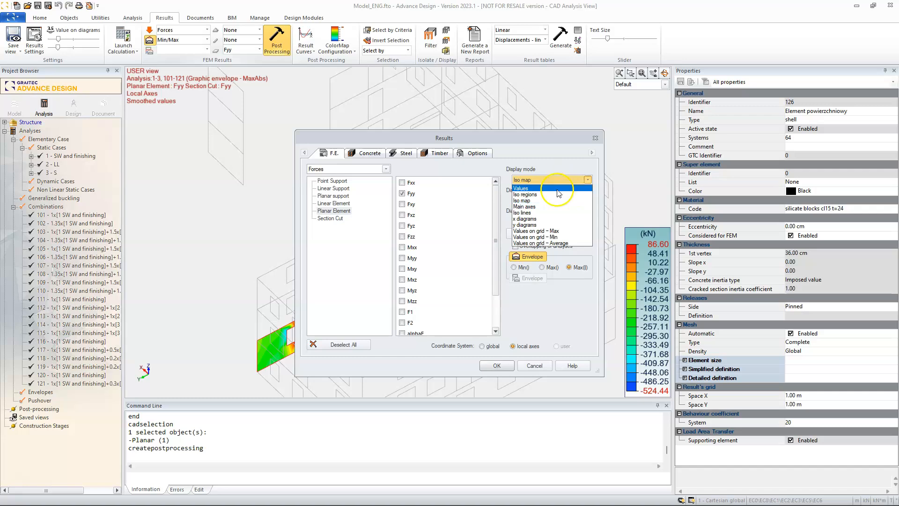
pyautogui.click(552, 225)
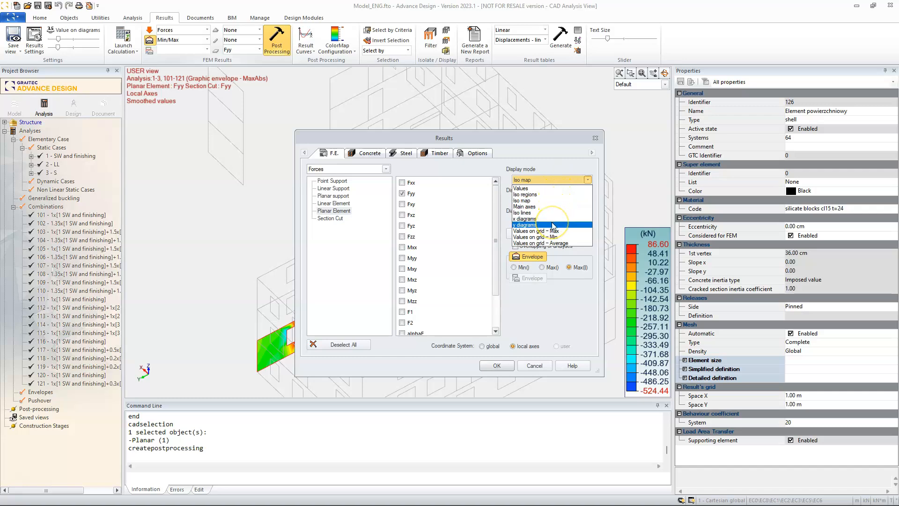
pyautogui.click(498, 364)
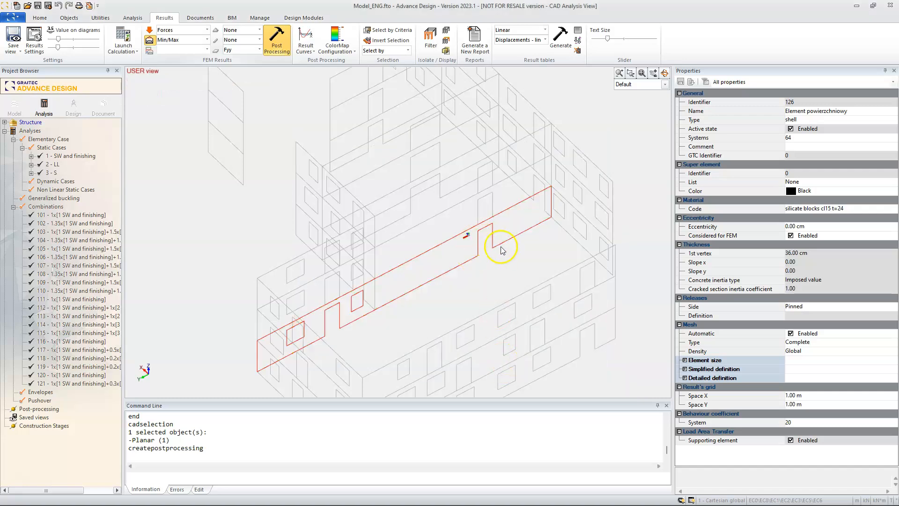
pyautogui.keyDown('shift'); pyautogui.moveTo(494, 291); pyautogui.dragTo(424, 245, button='middle'); pyautogui.keyUp('shift')
pyautogui.scroll(2, 500, 246)
pyautogui.moveTo(427, 255); pyautogui.dragTo(417, 218)
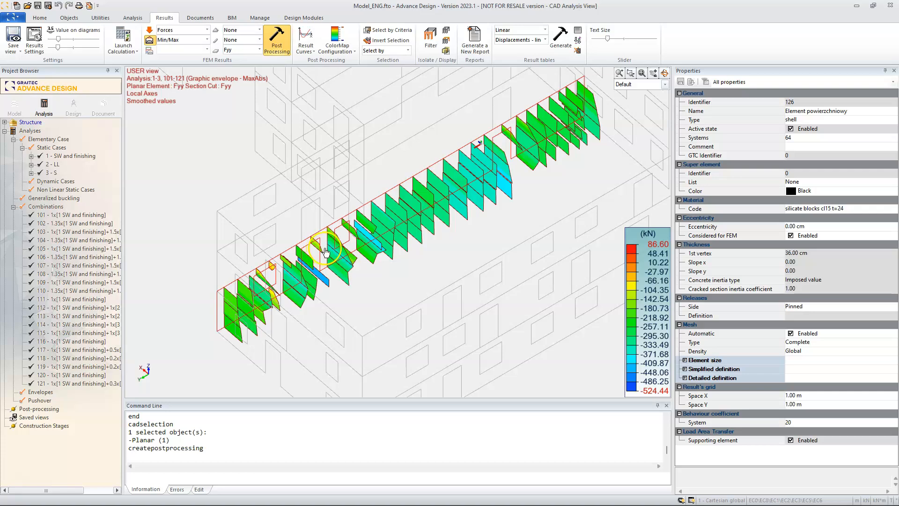
pyautogui.click(360, 220)
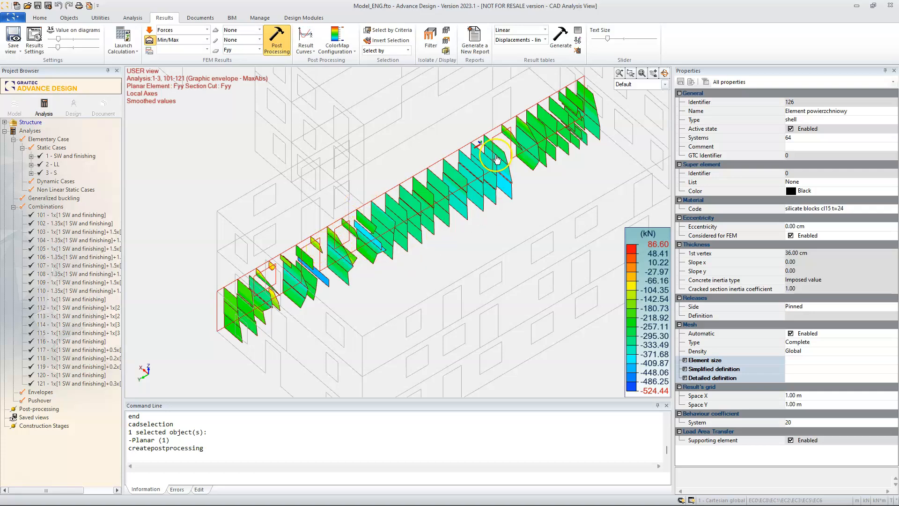
pyautogui.scroll(2, 466, 164)
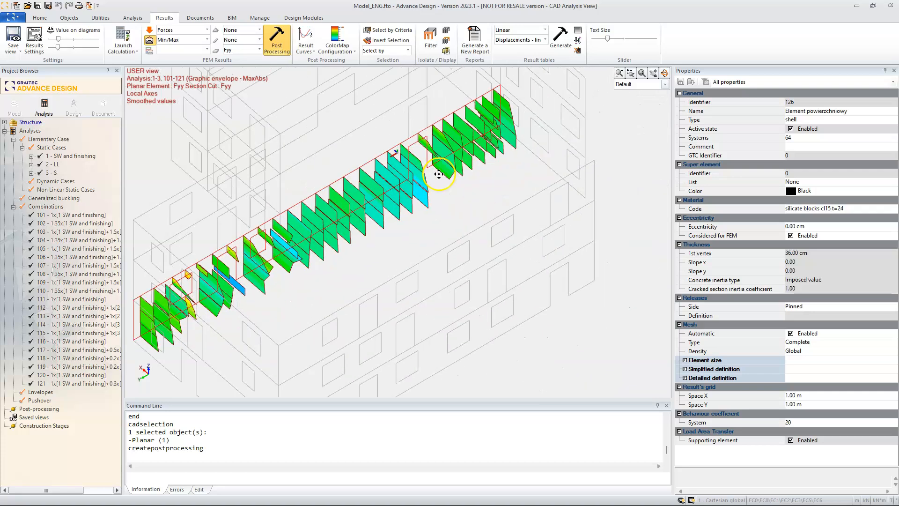
# - Select the 24 cm SILICATE cl15 outer wall with windows and display its Fyy envelope diagrams instead
pyautogui.click(533, 172)
pyautogui.click(279, 39)
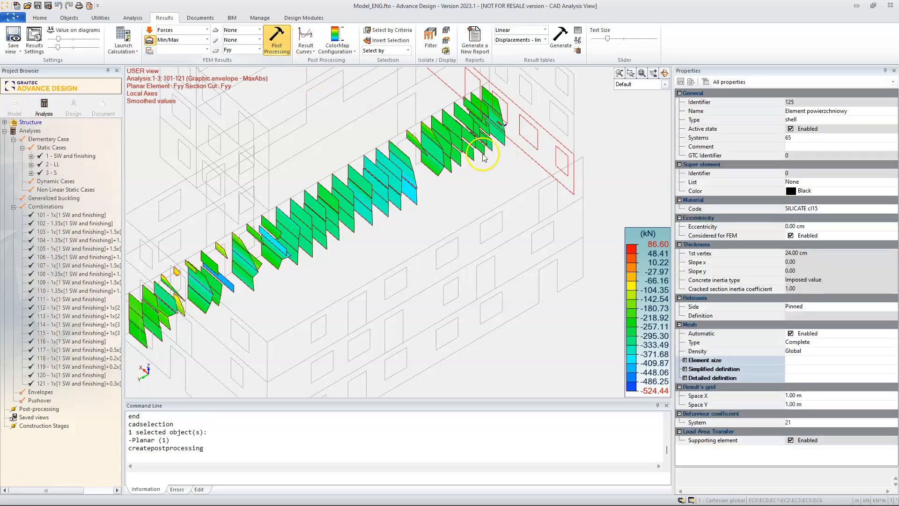
pyautogui.moveTo(459, 159); pyautogui.dragTo(459, 255, button='middle')
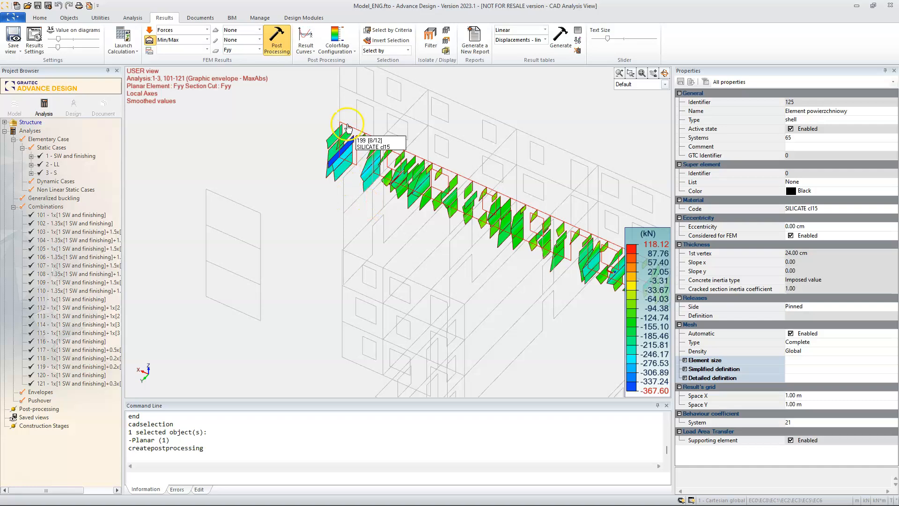
pyautogui.moveTo(361, 158); pyautogui.dragTo(229, 150, button='middle')
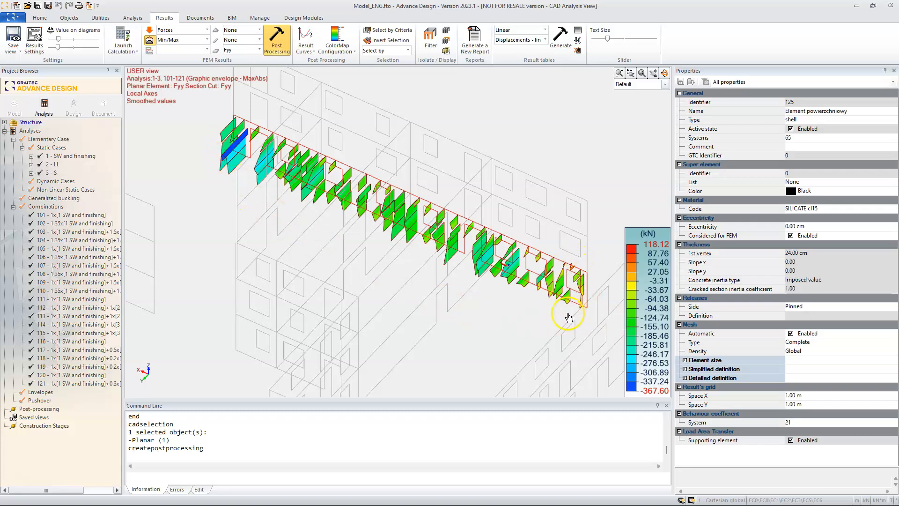
# - Examine the Fyy diagrams along the outer wall with windows from both sides, clearing the selection for a clearer view
pyautogui.click(425, 288)
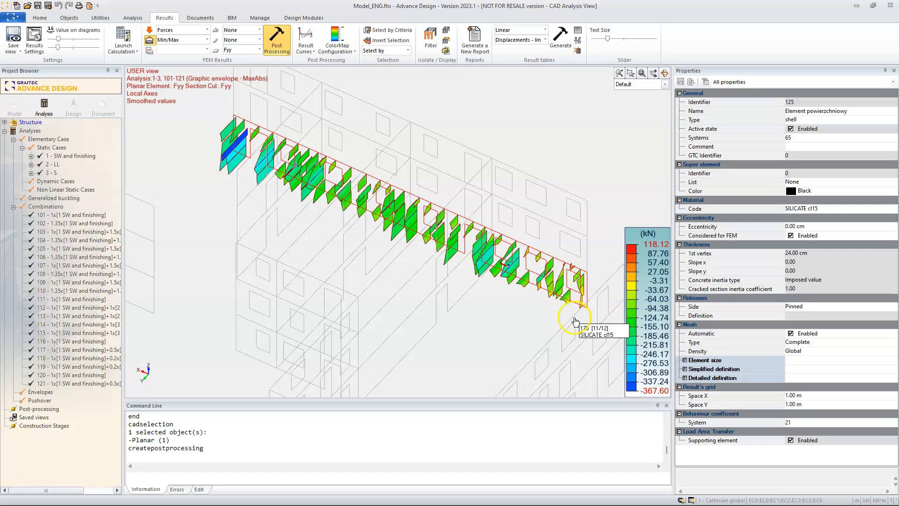
pyautogui.moveTo(580, 325); pyautogui.dragTo(488, 277, button='middle')
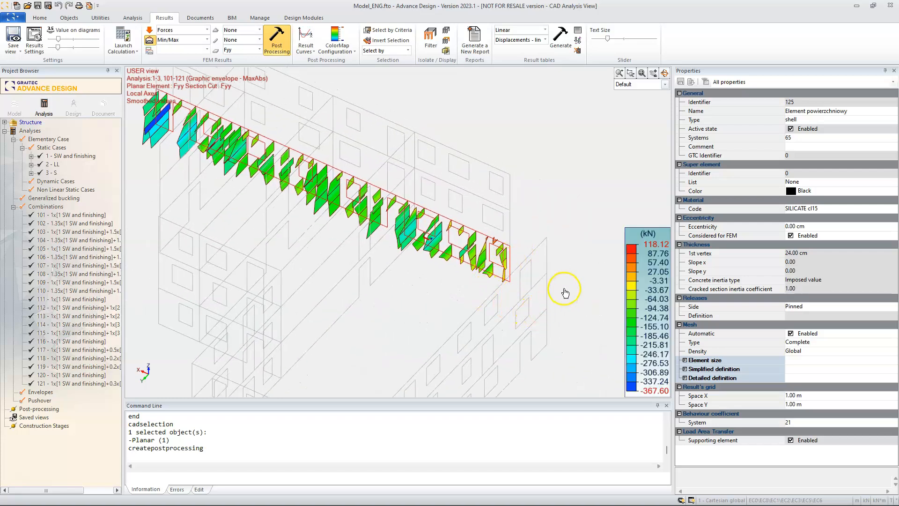
pyautogui.click(515, 259)
pyautogui.click(513, 255)
pyautogui.click(500, 290)
pyautogui.moveTo(435, 261); pyautogui.dragTo(499, 282, button='middle')
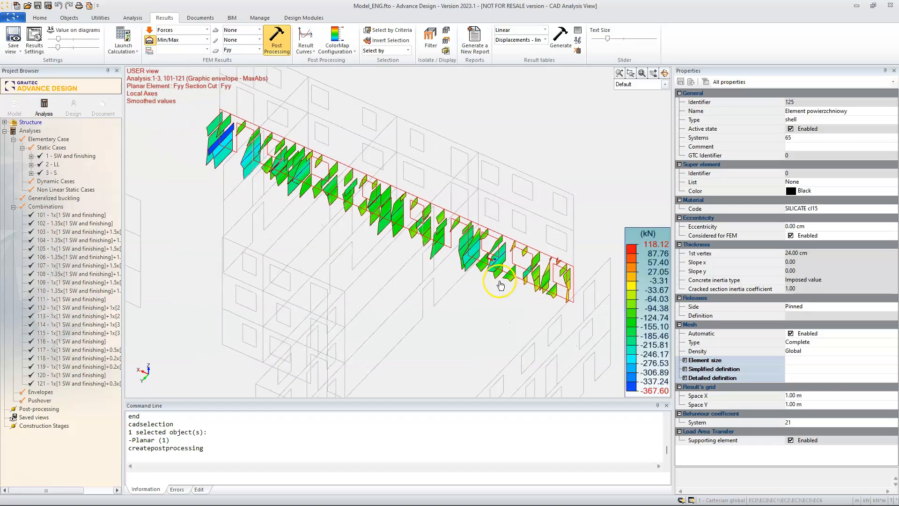
pyautogui.click(497, 287)
pyautogui.keyDown('shift'); pyautogui.moveTo(498, 282); pyautogui.dragTo(363, 274, button='middle'); pyautogui.keyUp('shift')
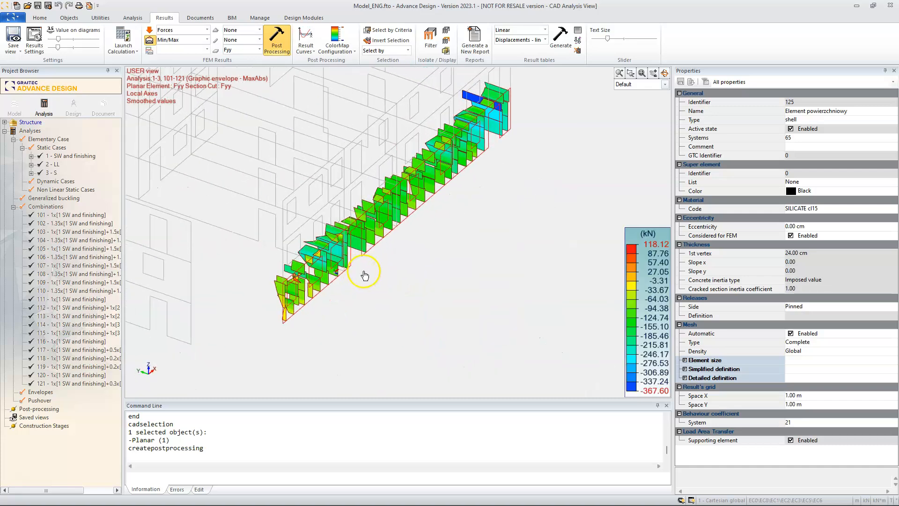
pyautogui.press('Escape')
pyautogui.keyDown('shift'); pyautogui.moveTo(434, 282); pyautogui.dragTo(470, 271, button='middle'); pyautogui.keyUp('shift')
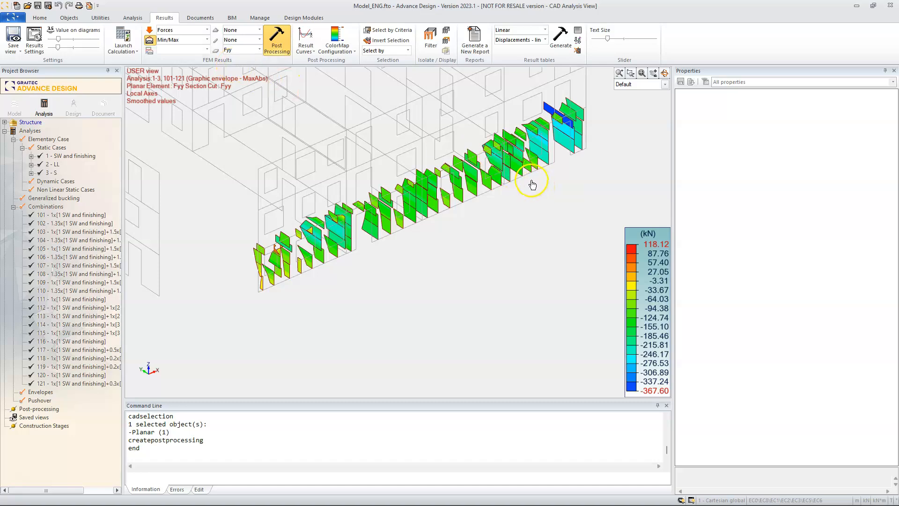
pyautogui.moveTo(533, 186); pyautogui.dragTo(532, 196, button='middle')
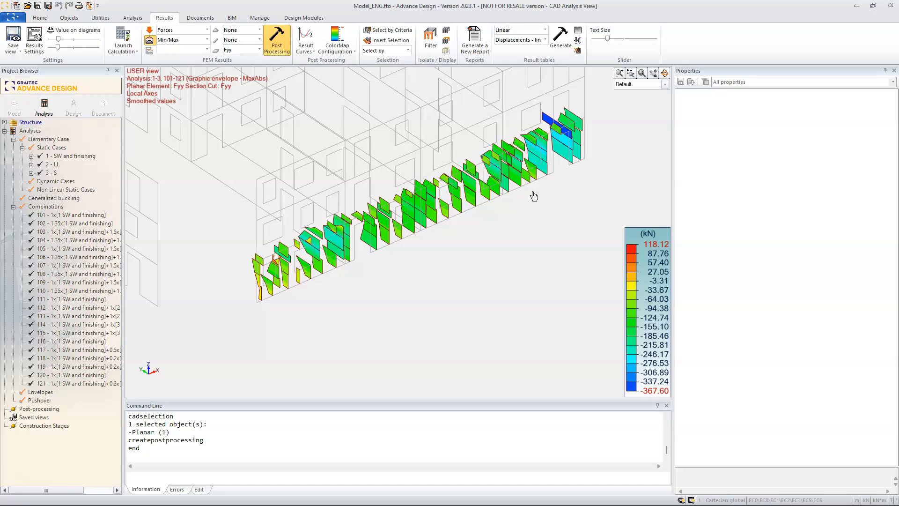
# - Clear the Fyy results from the model, leaving the wall outlines displayed with nothing selected
pyautogui.click(246, 298)
pyautogui.hotkey('alt', 'x')
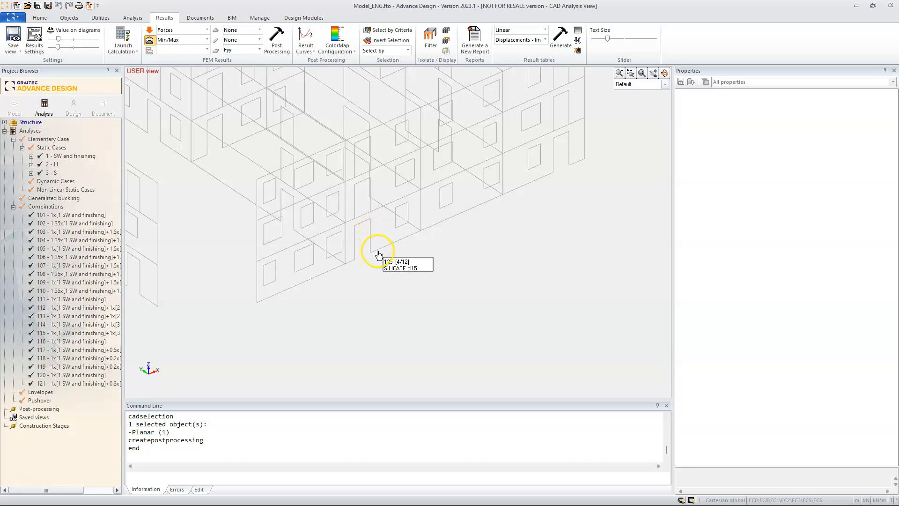
pyautogui.click(411, 240)
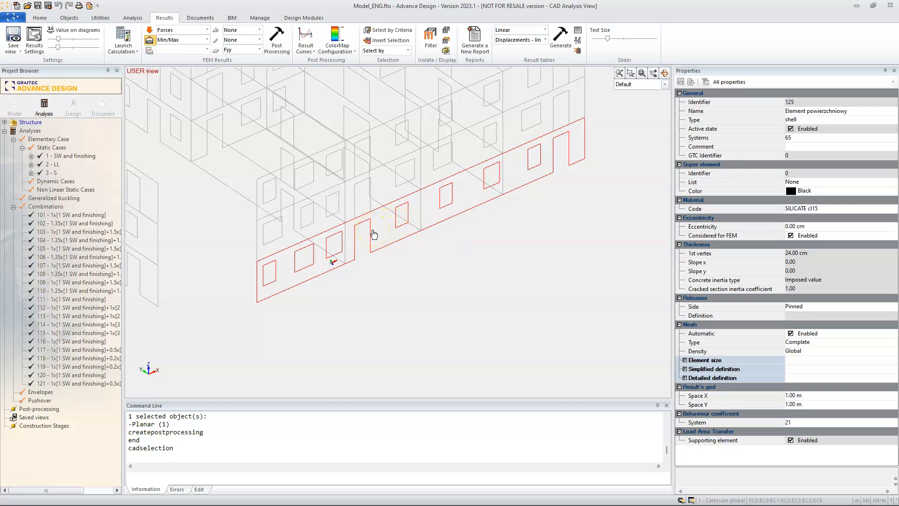
pyautogui.moveTo(387, 260); pyautogui.dragTo(362, 290, button='middle')
pyautogui.click(369, 288)
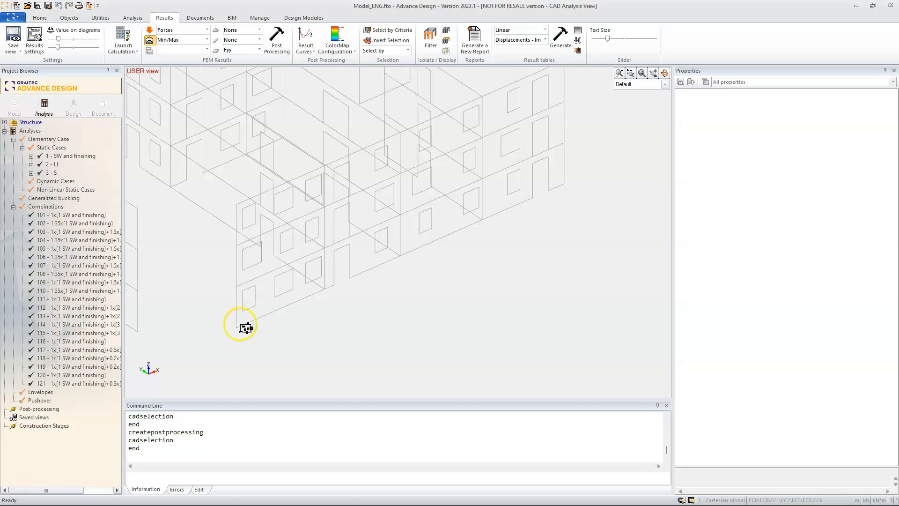
# - Select the lowest displayed outer wall with windows and open it with Design Modules as a masonry wall
pyautogui.click(236, 329)
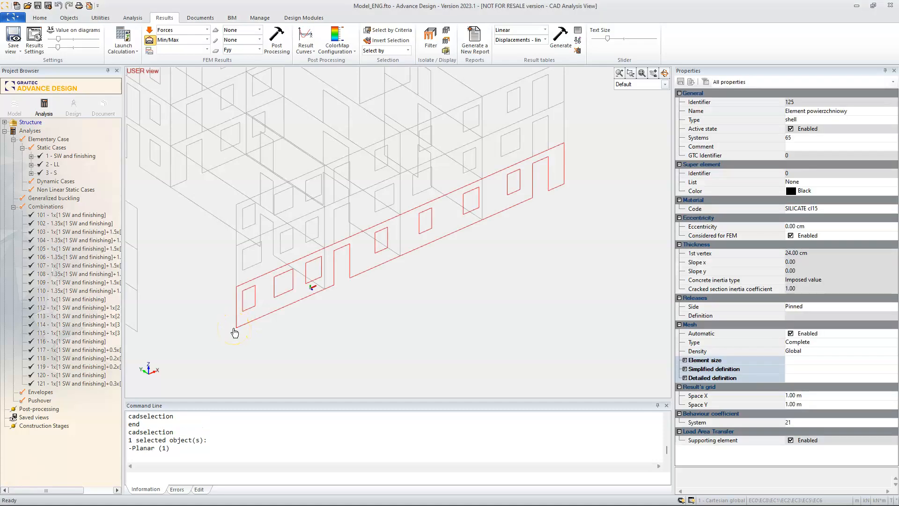
pyautogui.click(243, 336)
pyautogui.click(250, 320)
pyautogui.click(253, 321)
pyautogui.rightClick(286, 321)
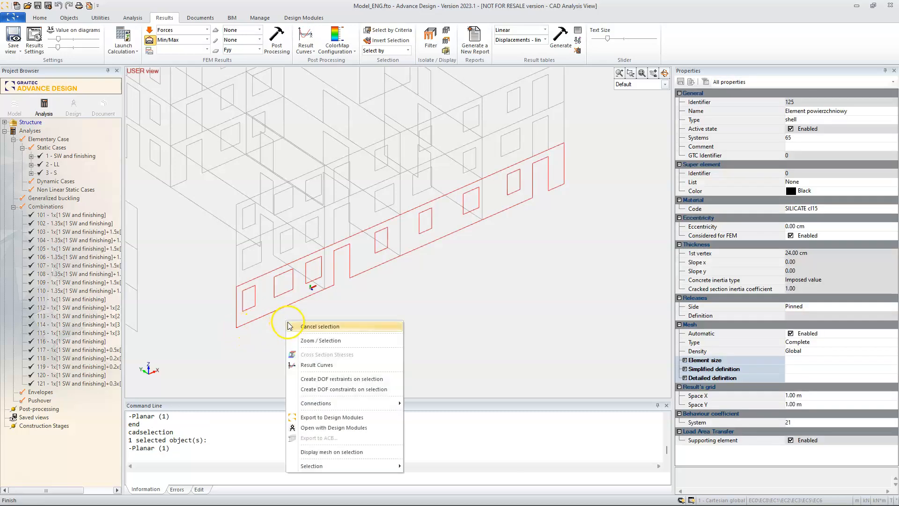
pyautogui.click(366, 418)
pyautogui.click(332, 428)
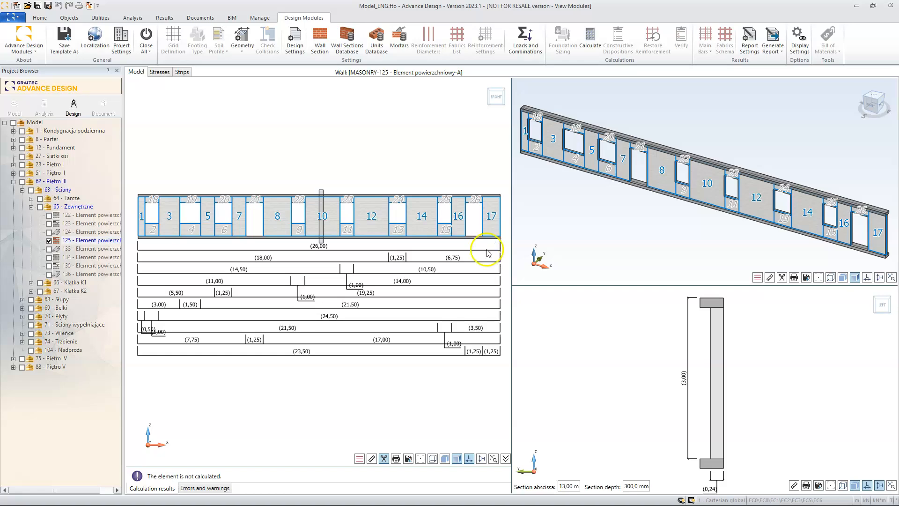
# - Hide the dimensions in the wall's front view and enlarge that view to fill the workspace
pyautogui.click(469, 459)
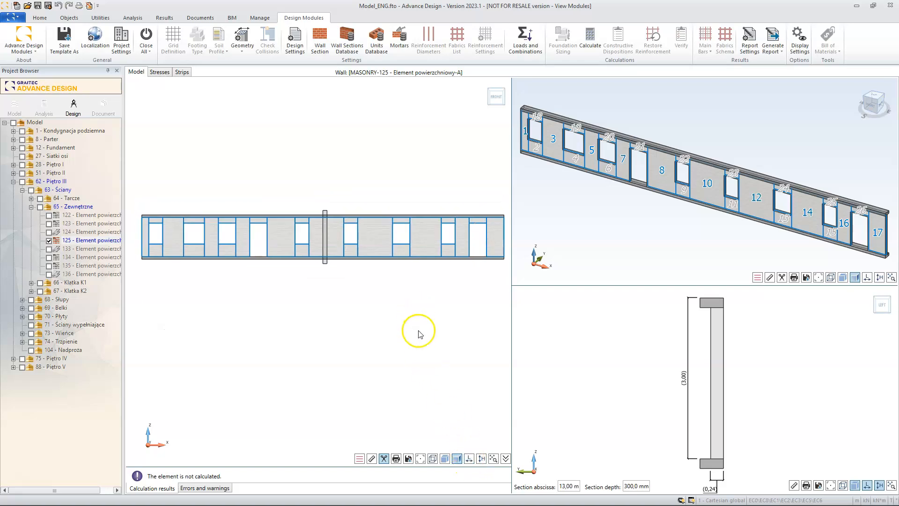
pyautogui.moveTo(512, 185); pyautogui.dragTo(523, 185)
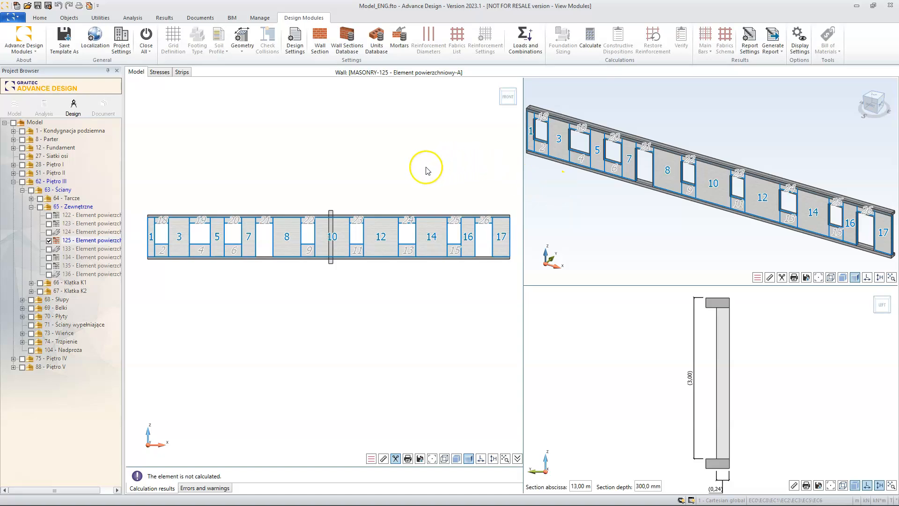
pyautogui.doubleClick(393, 176)
pyautogui.middleClick(474, 171)
pyautogui.middleClick(474, 171)
pyautogui.moveTo(489, 178); pyautogui.dragTo(481, 145, button='middle')
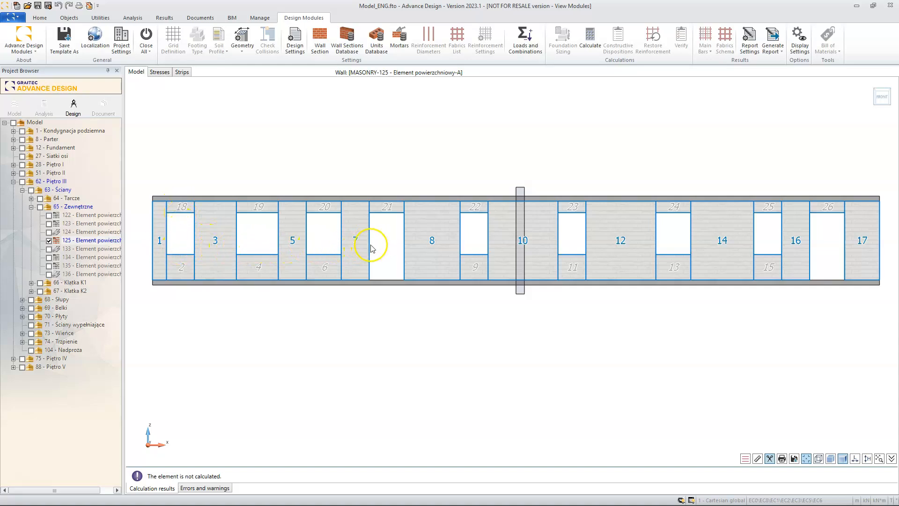
# - Show the wall's strip results as Fyy FEM efforts for load case 1 SW and finishing, viewed from the front
pyautogui.moveTo(182, 213)
pyautogui.click(182, 72)
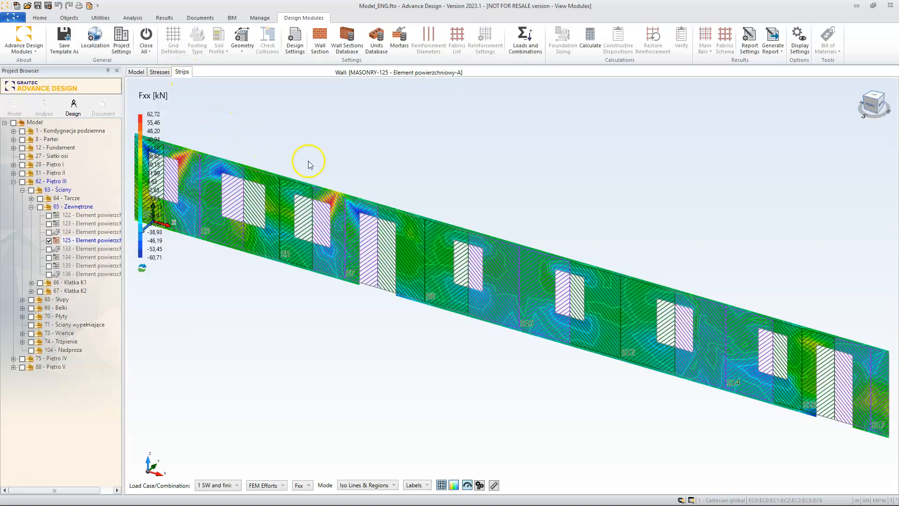
pyautogui.scroll(-3, 383, 140)
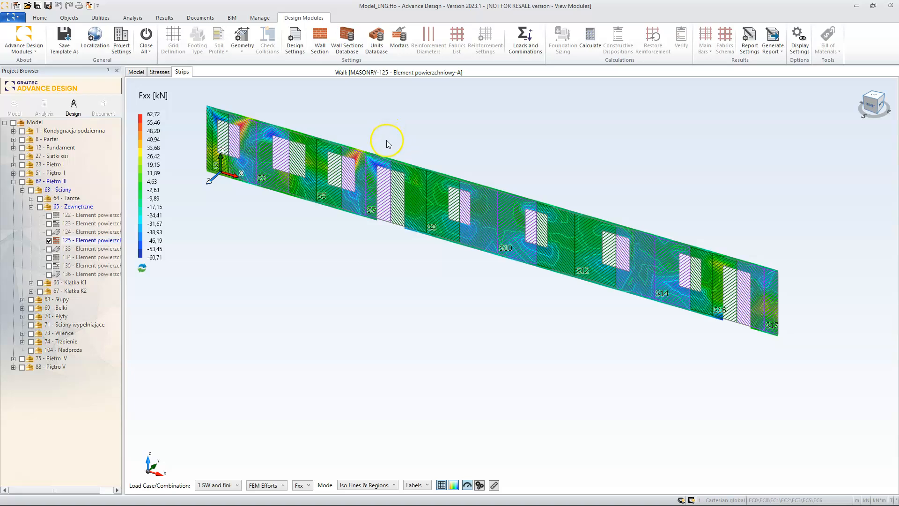
pyautogui.click(221, 483)
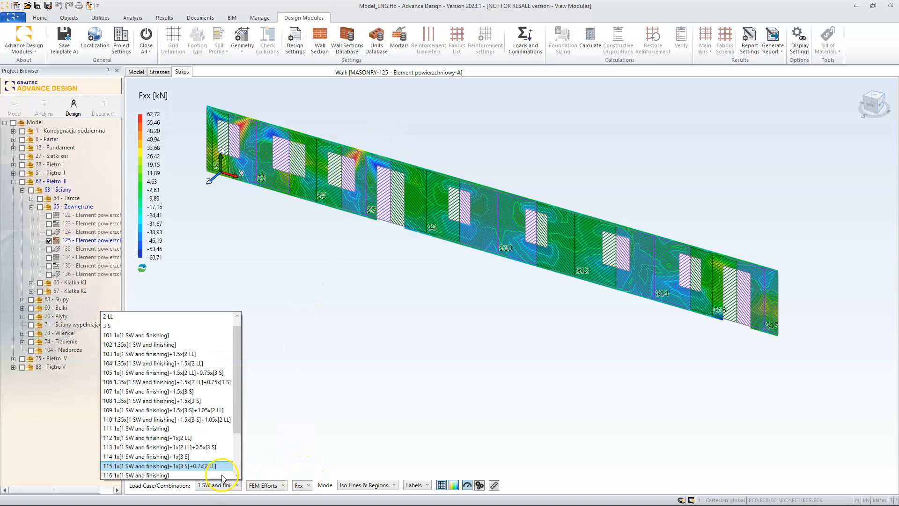
pyautogui.scroll(-1, 222, 477)
pyautogui.click(308, 452)
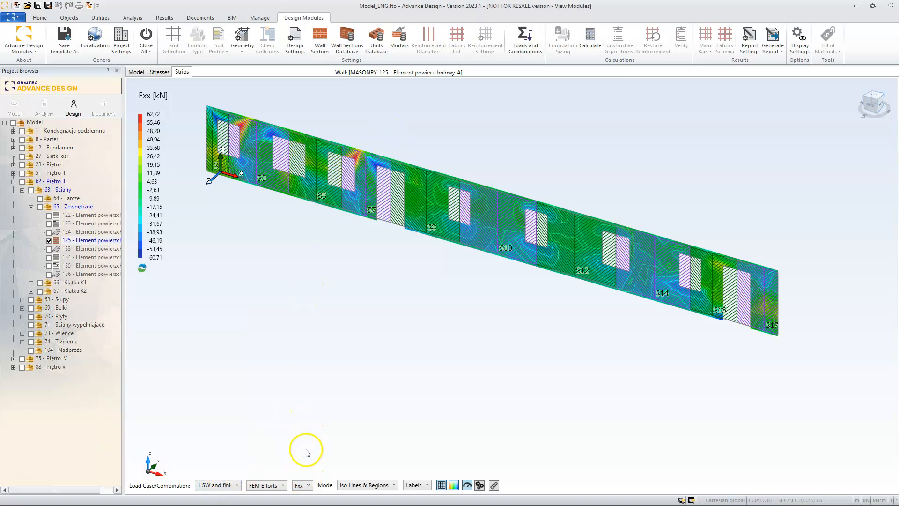
pyautogui.click(300, 485)
pyautogui.click(302, 438)
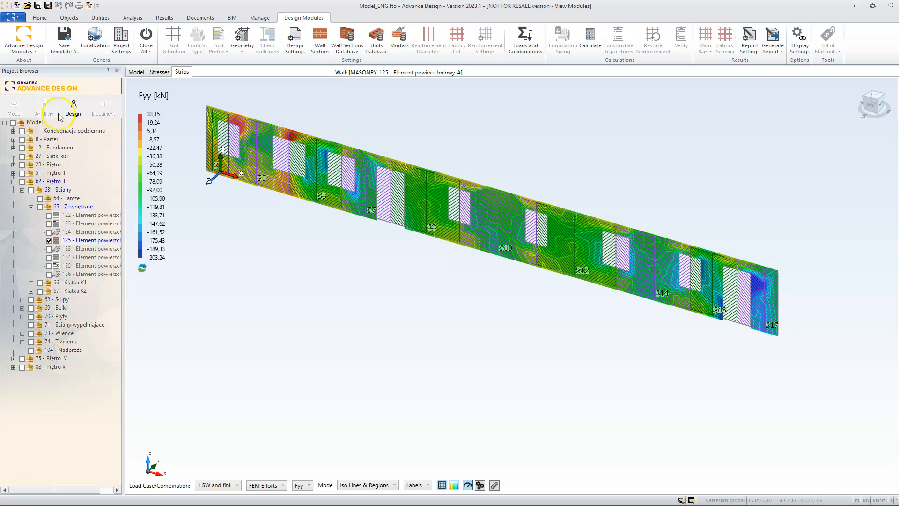
pyautogui.moveTo(345, 270); pyautogui.dragTo(371, 277, button='middle')
pyautogui.scroll(2, 345, 273)
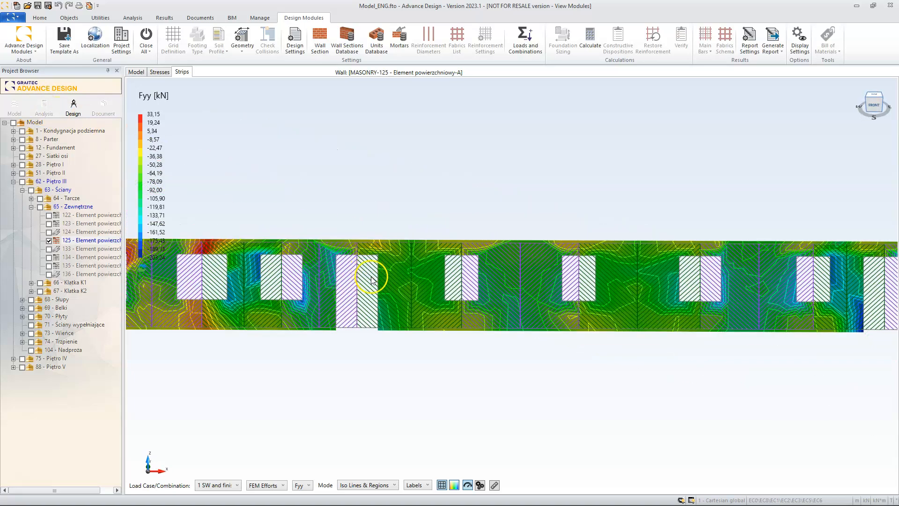
pyautogui.scroll(-3, 371, 278)
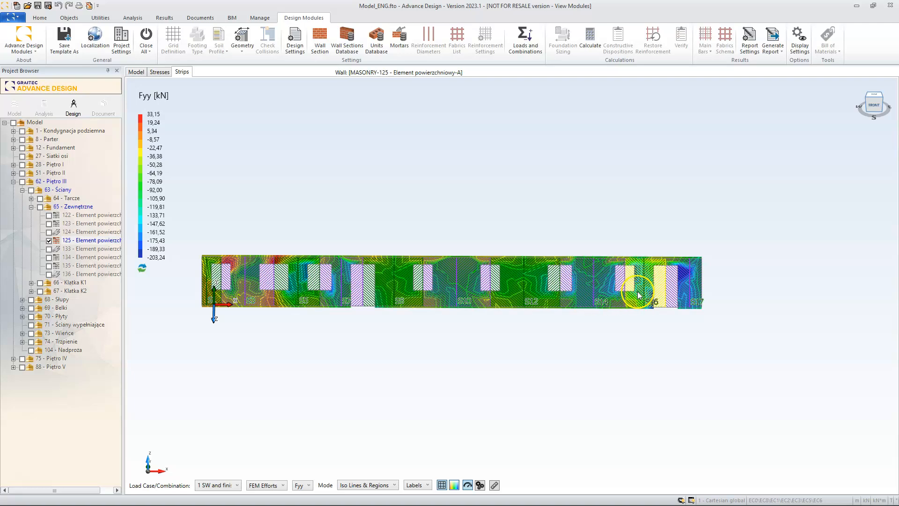
# - Switch the strip results to Integrated Efforts and display the N diagrams in a perspective view
pyautogui.click(279, 485)
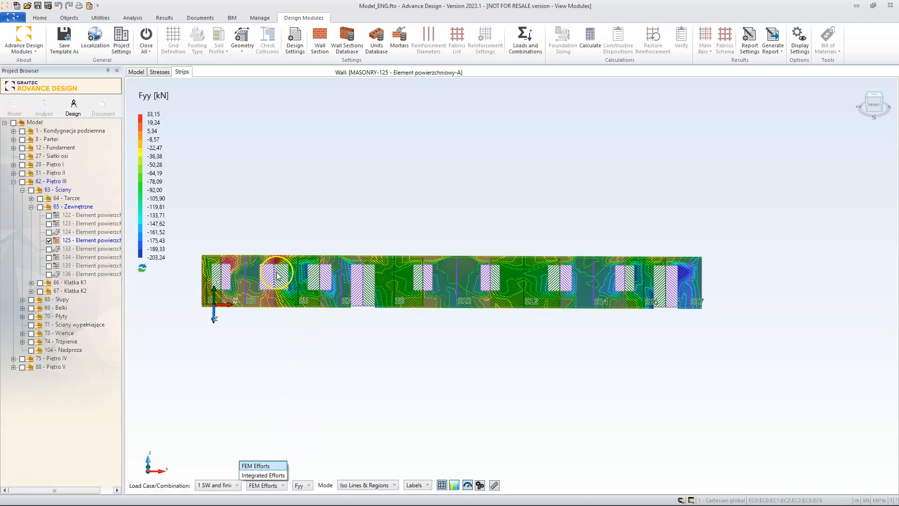
pyautogui.click(262, 475)
pyautogui.moveTo(311, 371); pyautogui.dragTo(328, 358, button='middle')
pyautogui.click(319, 485)
pyautogui.click(313, 428)
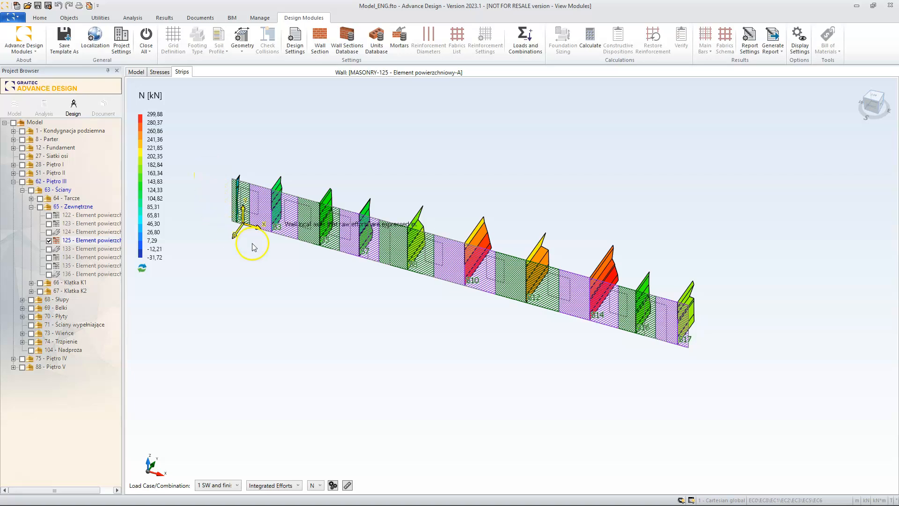
# - Show the integrated N diagrams on the wall strips for combination 106, 1.35x[1 SW and finishing]+1.5x[2 LL]+0.75x[3 S]
pyautogui.moveTo(474, 373); pyautogui.dragTo(440, 355, button='middle')
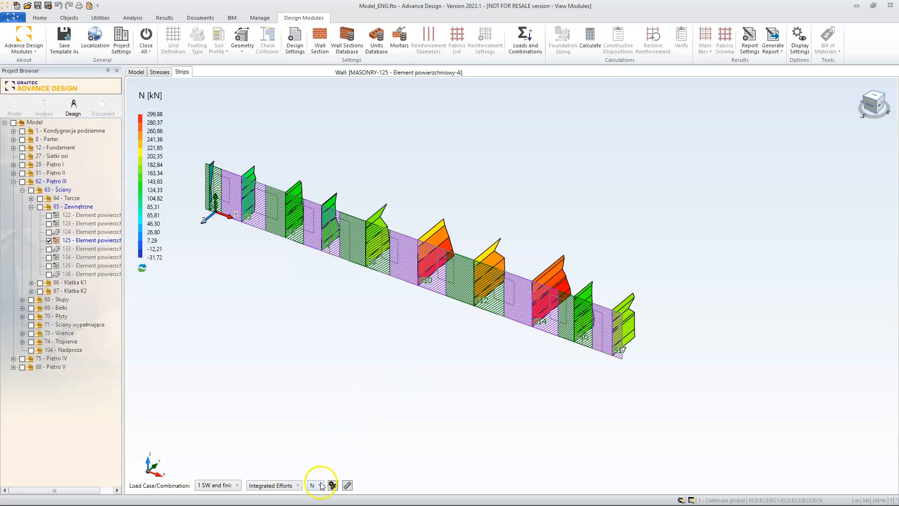
pyautogui.scroll(3, 412, 361)
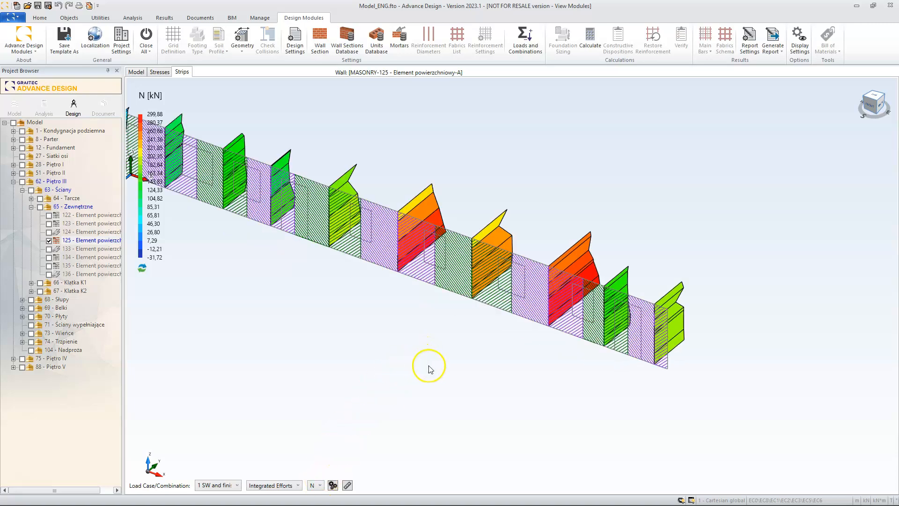
pyautogui.moveTo(430, 369); pyautogui.dragTo(445, 374, button='middle')
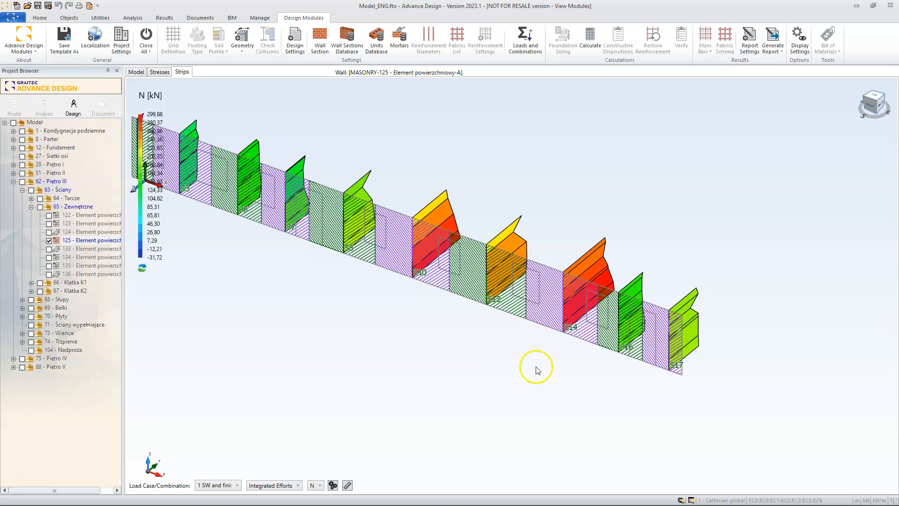
pyautogui.click(225, 484)
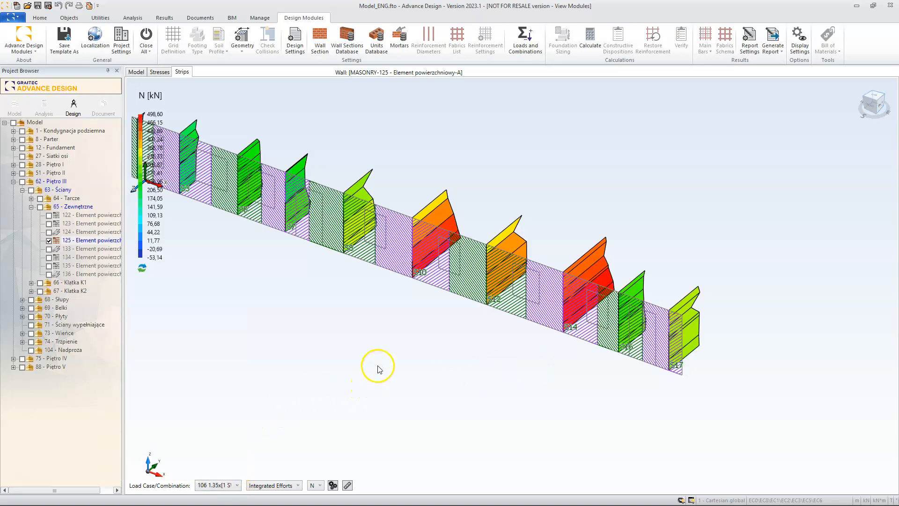
pyautogui.moveTo(347, 295); pyautogui.dragTo(411, 327, button='middle')
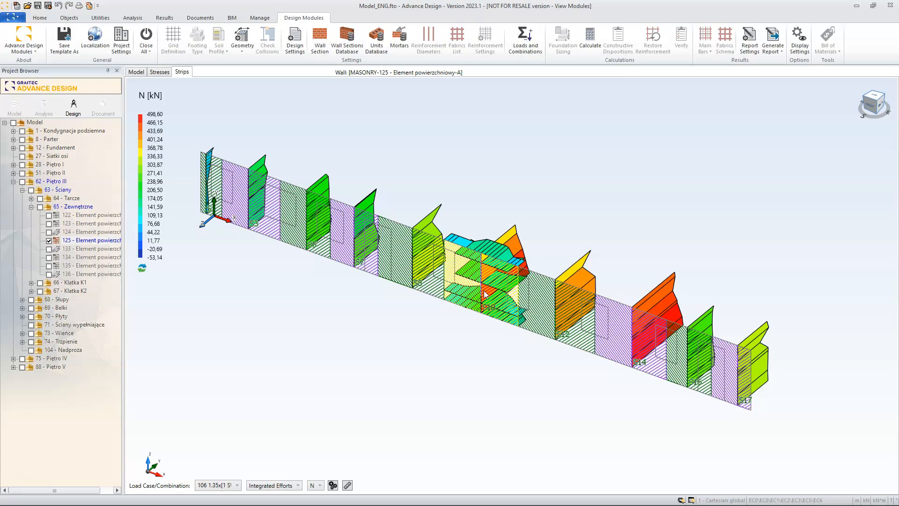
# - Examine the N force diagrams across the height and horizontal sections of strips S10 and S12
pyautogui.click(481, 291)
pyautogui.scroll(4, 483, 292)
pyautogui.click(390, 130)
pyautogui.click(389, 144)
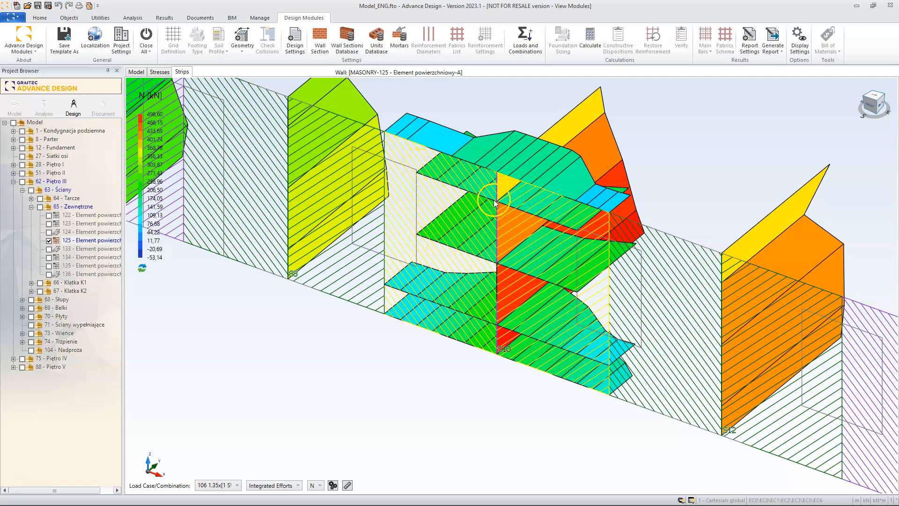
pyautogui.scroll(-3, 539, 303)
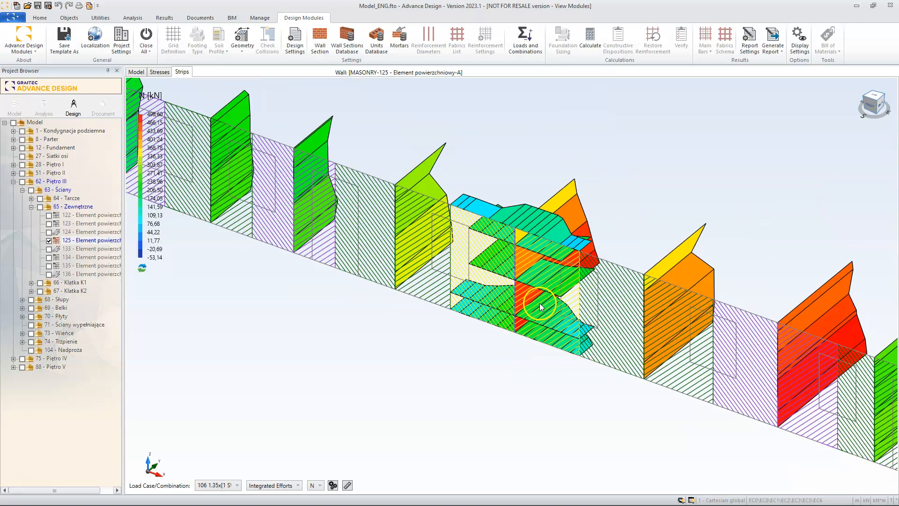
pyautogui.moveTo(592, 315); pyautogui.dragTo(519, 277, button='middle')
pyautogui.scroll(-2, 518, 277)
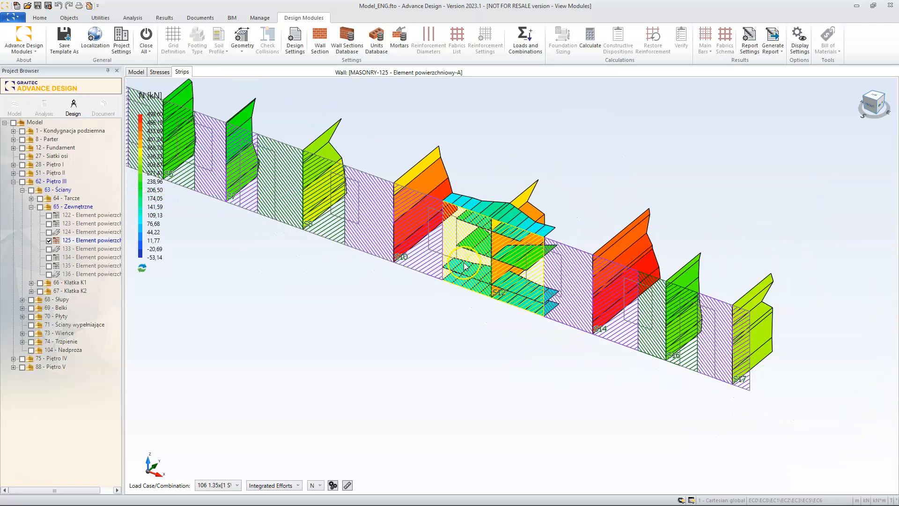
# - Return to the wall's model view and open the general design assumptions with the calculation method and verifications
pyautogui.click(138, 72)
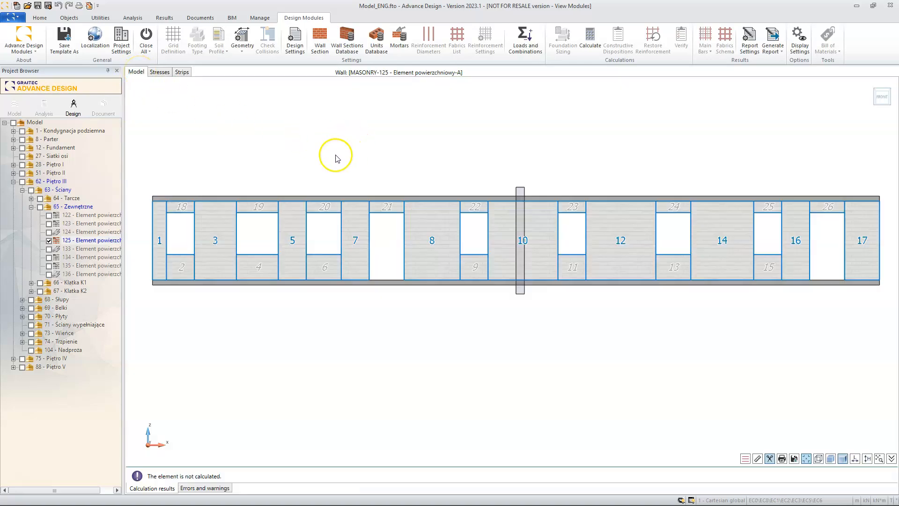
pyautogui.click(294, 41)
pyautogui.moveTo(327, 86); pyautogui.dragTo(406, 92)
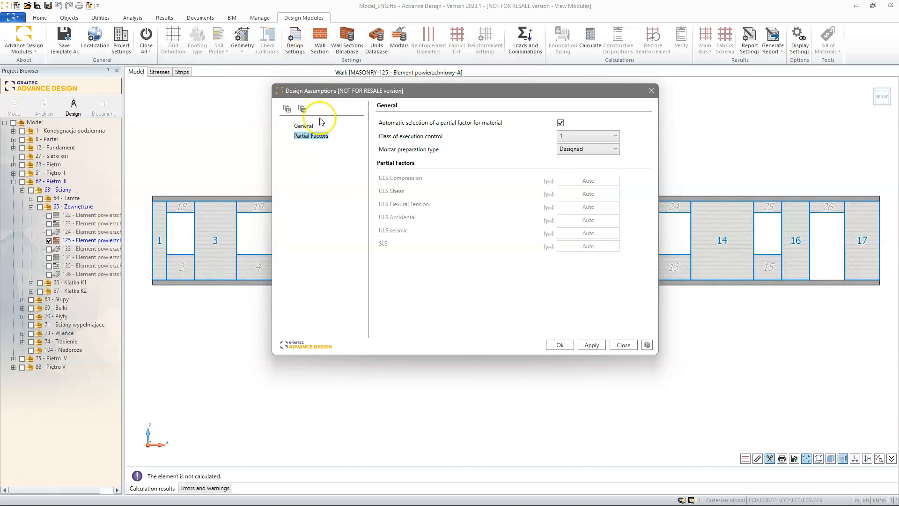
pyautogui.click(300, 125)
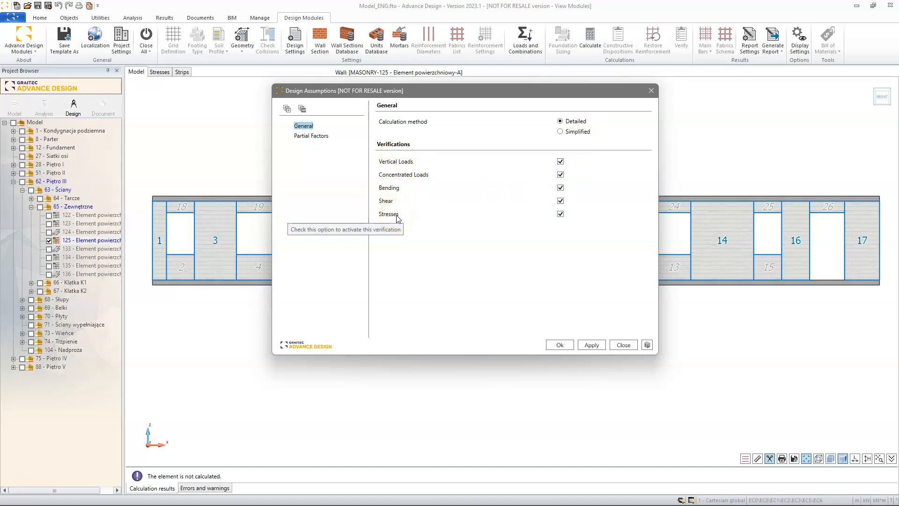
# - Disable the Concentrated Loads, Bending, Shear and Stresses verifications, and enable all four again
pyautogui.click(397, 176)
pyautogui.click(392, 187)
pyautogui.click(390, 201)
pyautogui.click(391, 213)
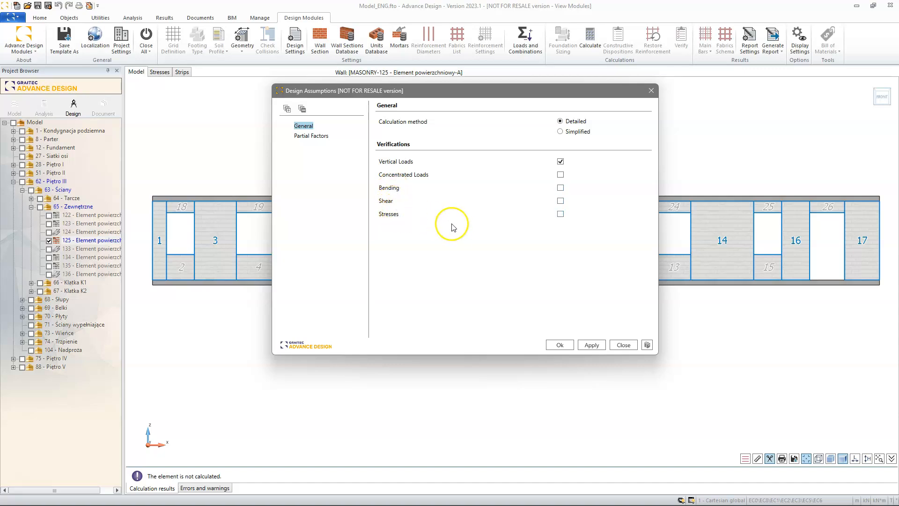
pyautogui.click(418, 176)
pyautogui.click(396, 188)
pyautogui.click(391, 201)
pyautogui.click(391, 214)
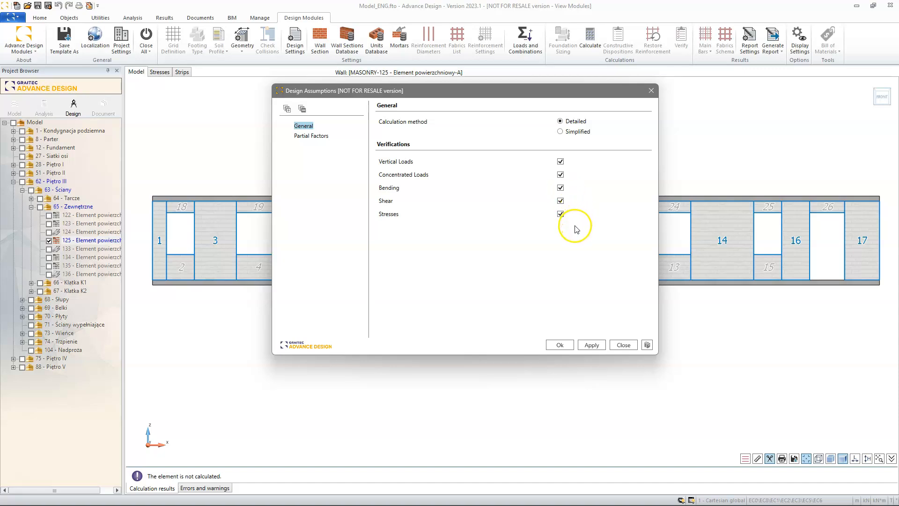
# - Set the mortar preparation type to Designed in the partial factor settings and accept the design assumptions
pyautogui.click(324, 139)
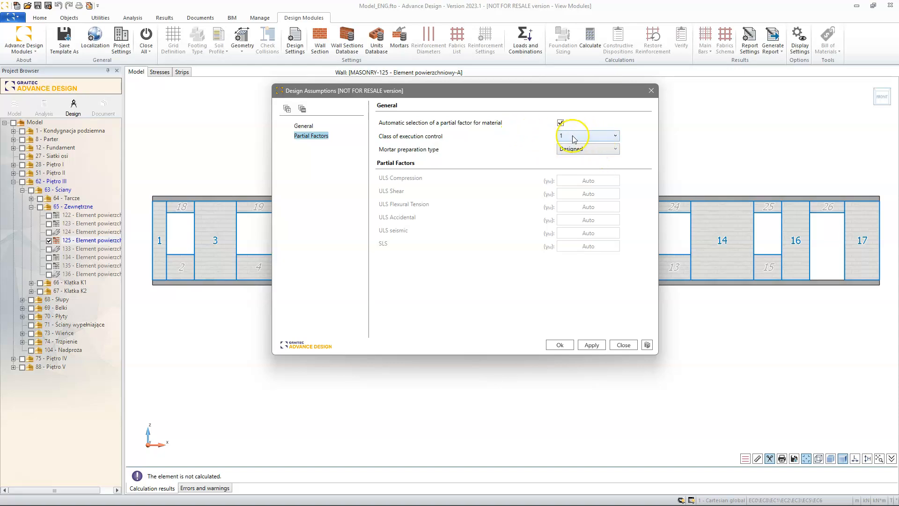
pyautogui.click(598, 149)
pyautogui.click(598, 160)
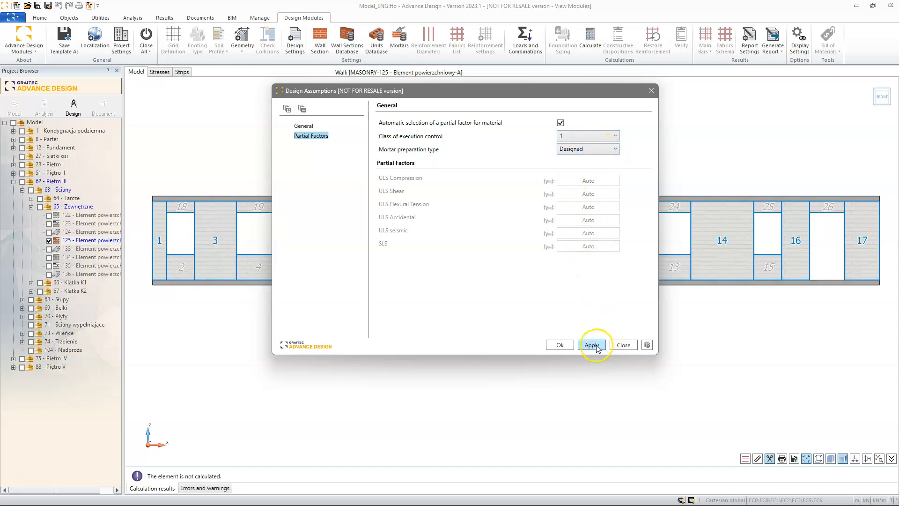
pyautogui.click(560, 344)
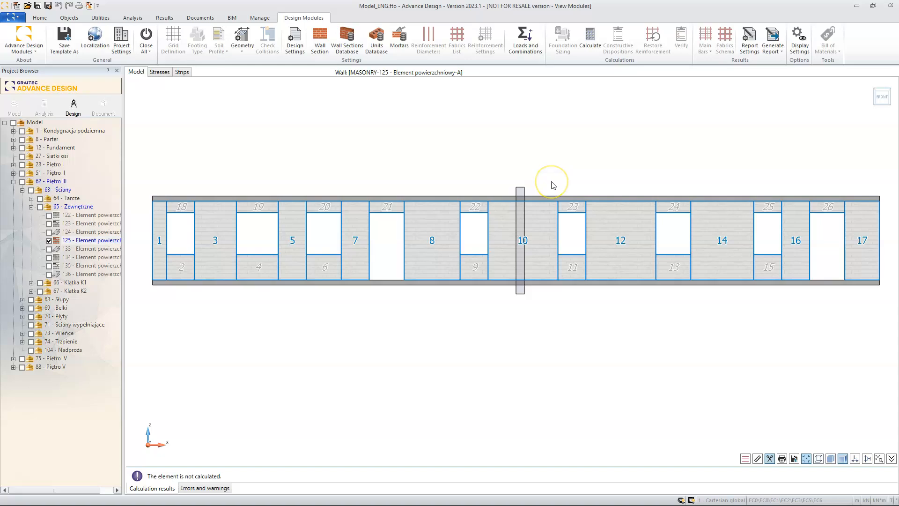
# - Review the wall section's type and leaf definition, including masonry unit, mortar and thickness, and close the section definition
pyautogui.click(321, 39)
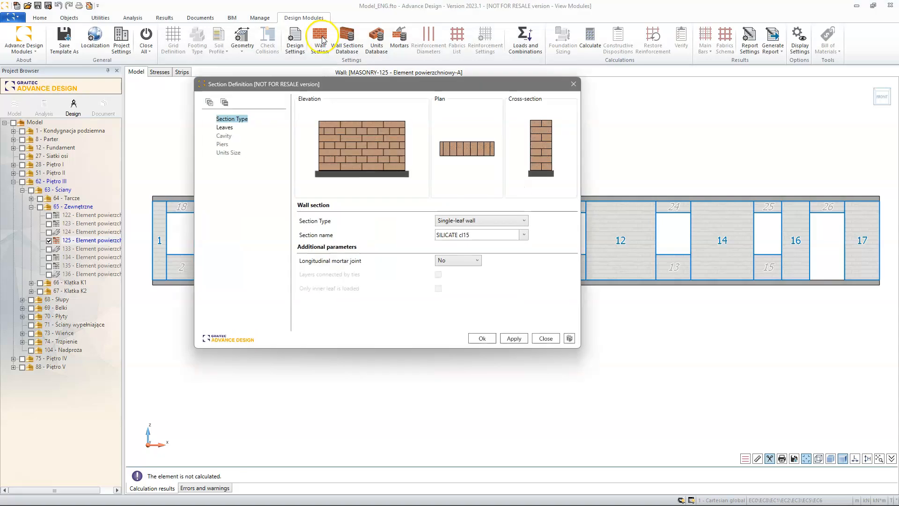
pyautogui.click(224, 127)
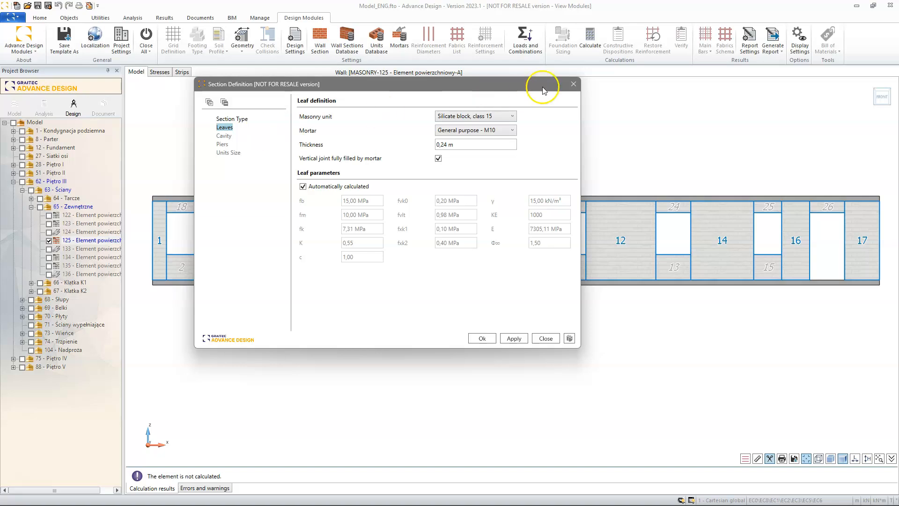
pyautogui.click(573, 84)
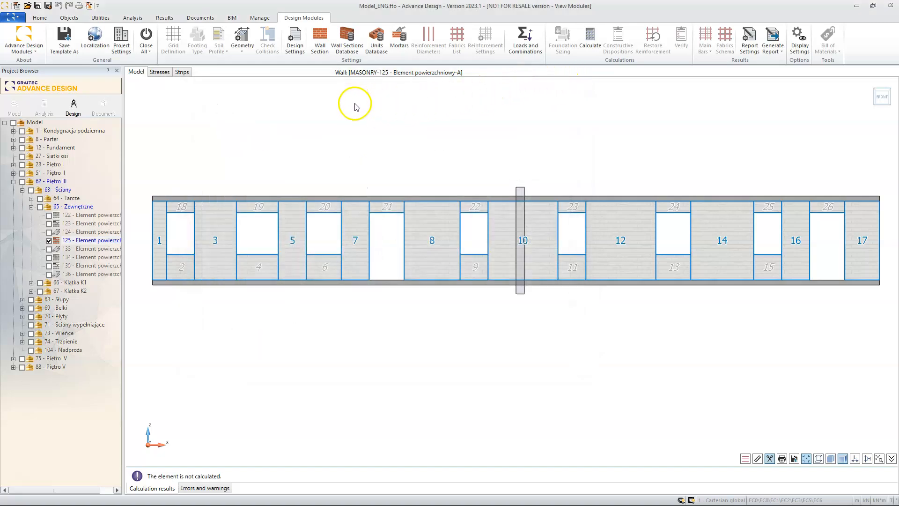
# - Review the wall's geometry settings for wall geometry, upper and lower elements, support conditions and additional parameters, and accept them
pyautogui.click(148, 49)
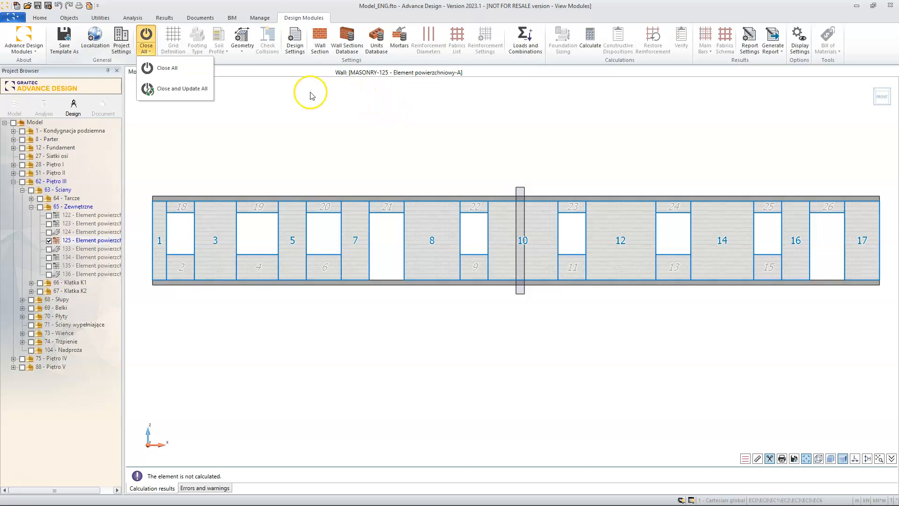
pyautogui.click(243, 36)
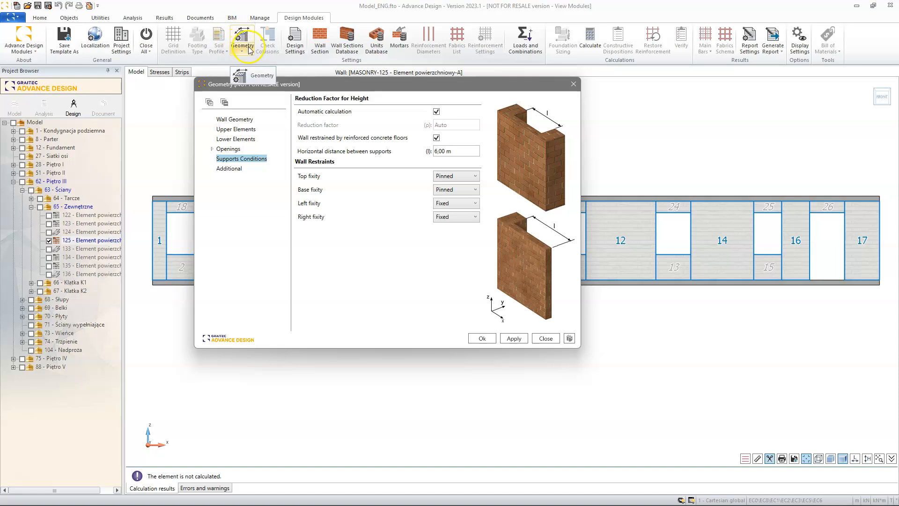
pyautogui.click(235, 120)
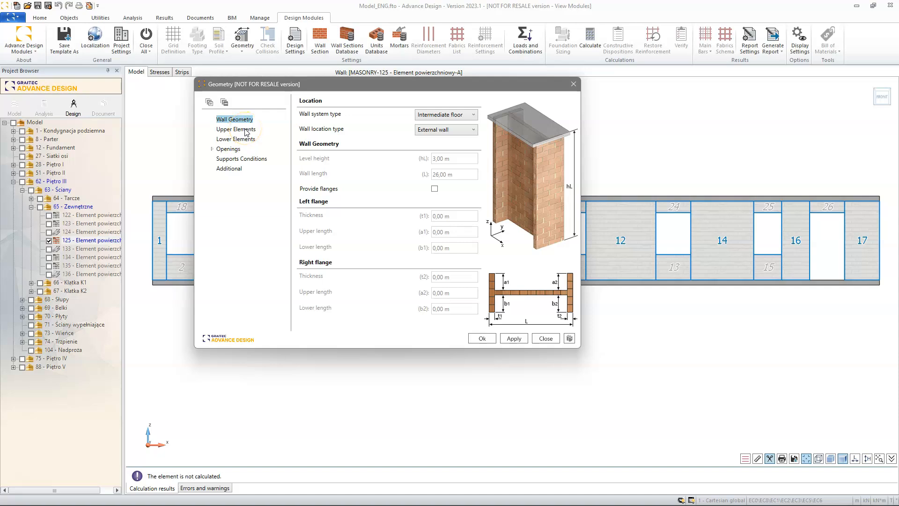
pyautogui.click(259, 141)
pyautogui.click(239, 129)
pyautogui.click(236, 139)
pyautogui.click(237, 151)
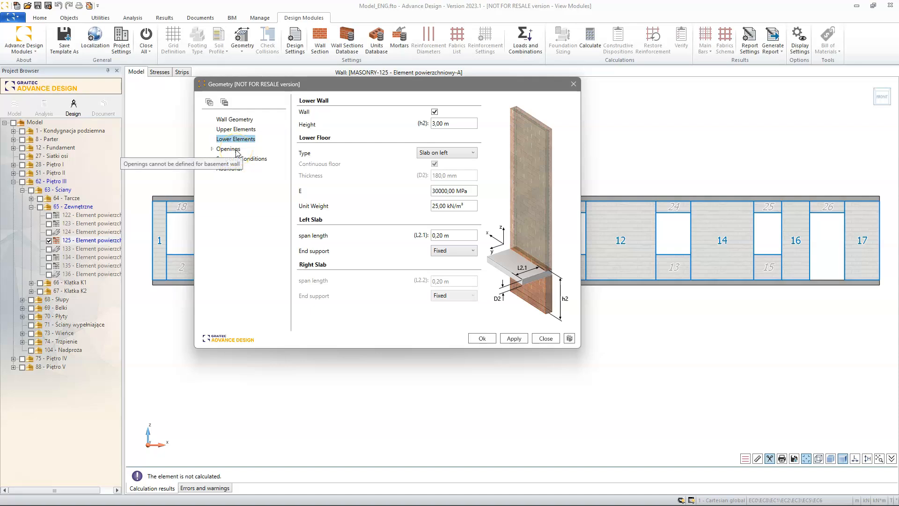
pyautogui.click(238, 158)
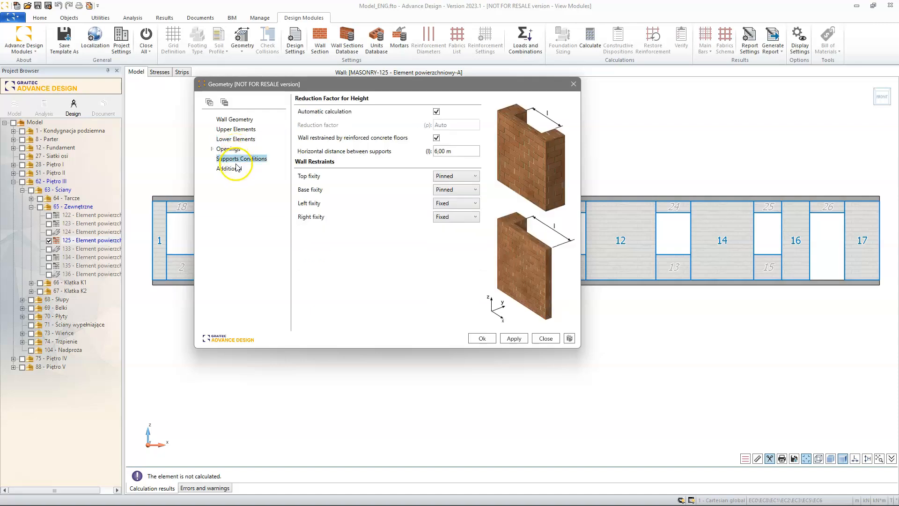
pyautogui.click(237, 168)
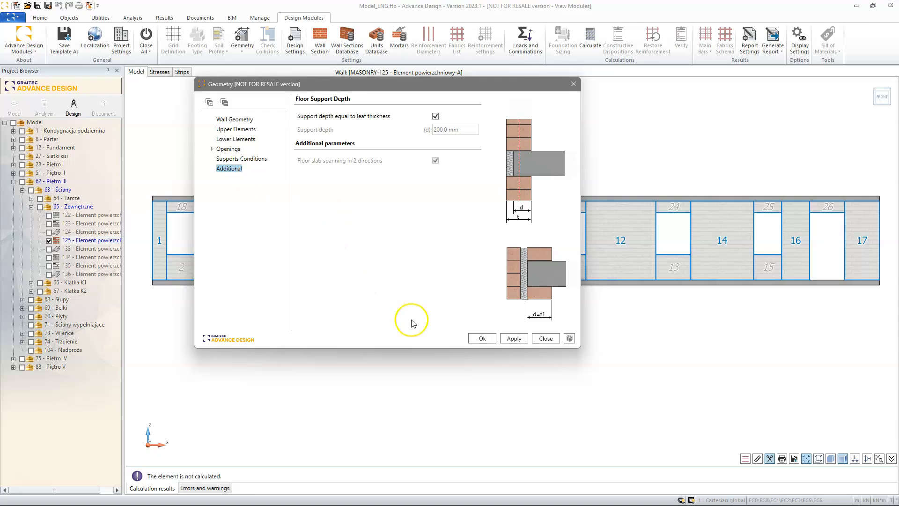
pyautogui.click(479, 338)
# - Calculate the masonry wall and bring all its numbered panels clearly into view above the results summary
pyautogui.click(588, 49)
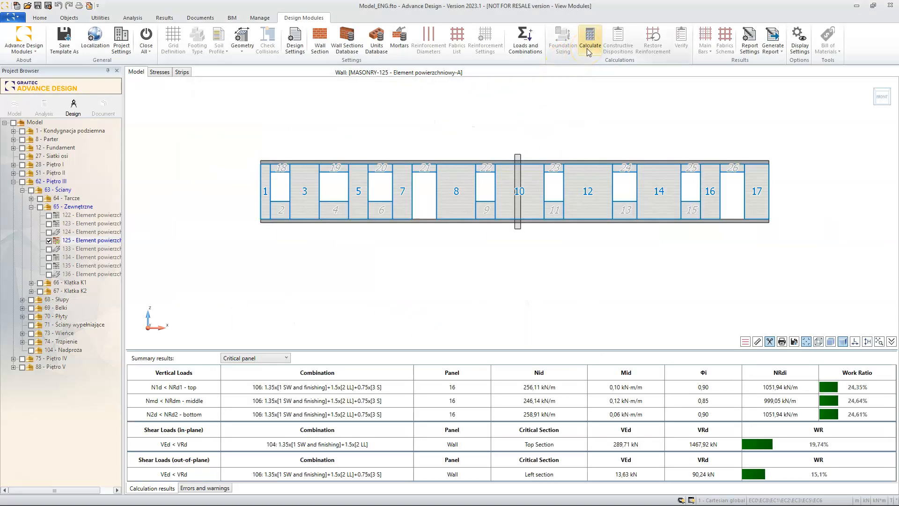
pyautogui.click(592, 115)
pyautogui.moveTo(594, 117); pyautogui.dragTo(580, 120, button='middle')
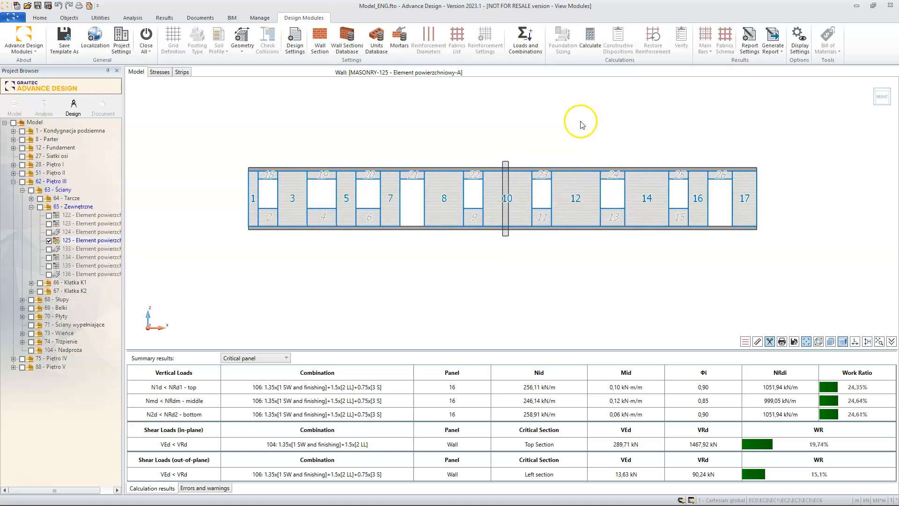
pyautogui.click(345, 332)
pyautogui.scroll(2, 370, 290)
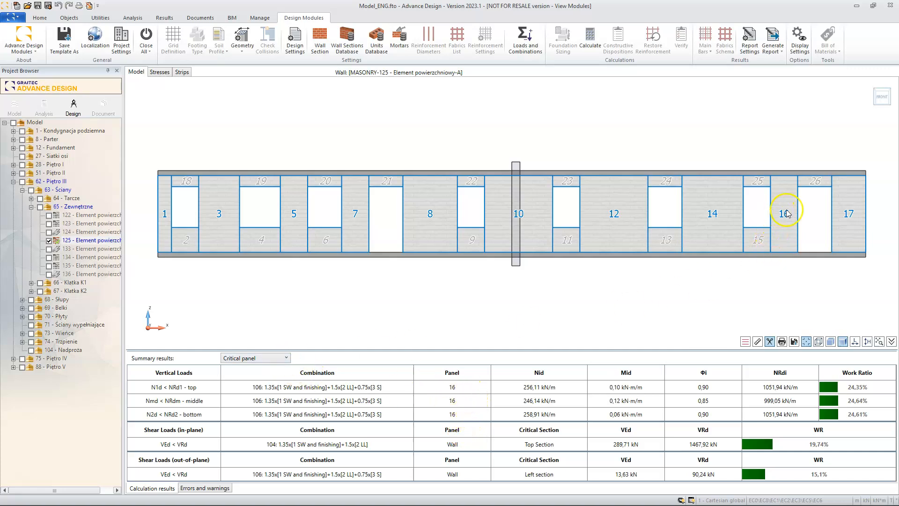
# - Show the summary results for Panel 3 and for Panel 14 to compare them with the critical panel
pyautogui.click(287, 358)
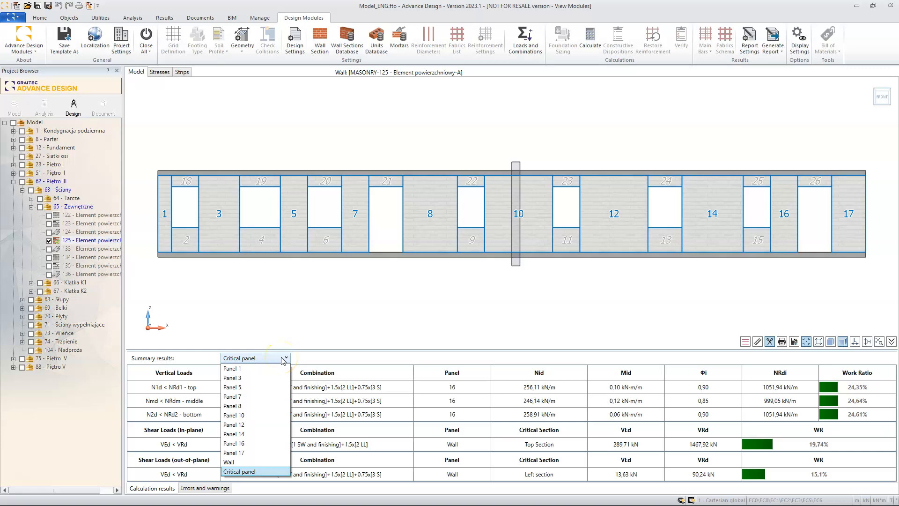
pyautogui.click(270, 377)
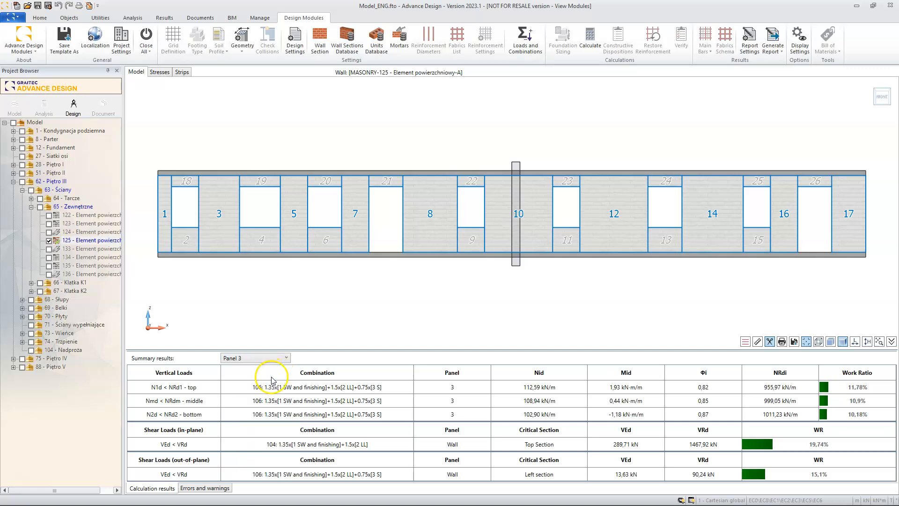
pyautogui.click(269, 360)
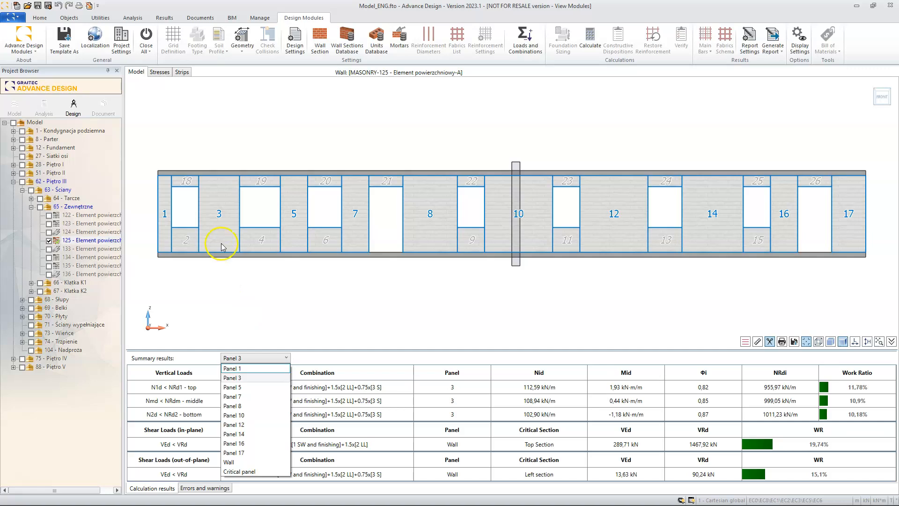
pyautogui.click(238, 434)
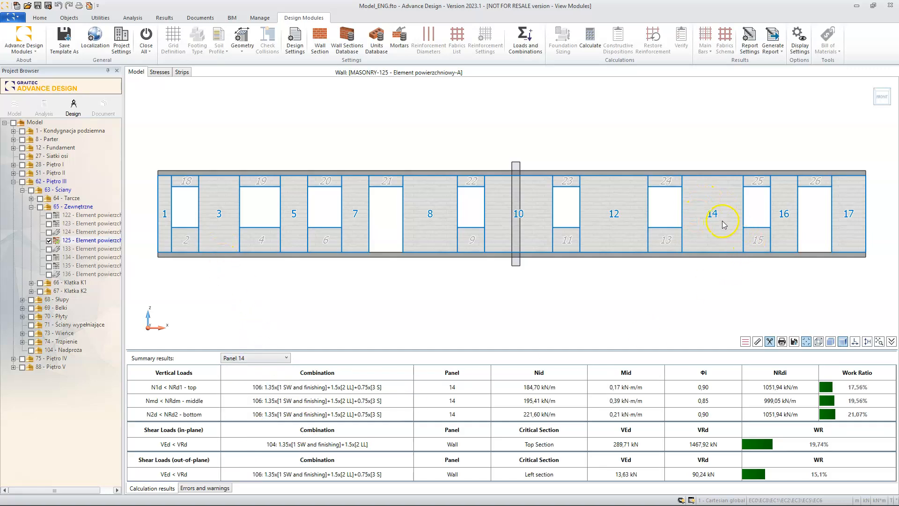
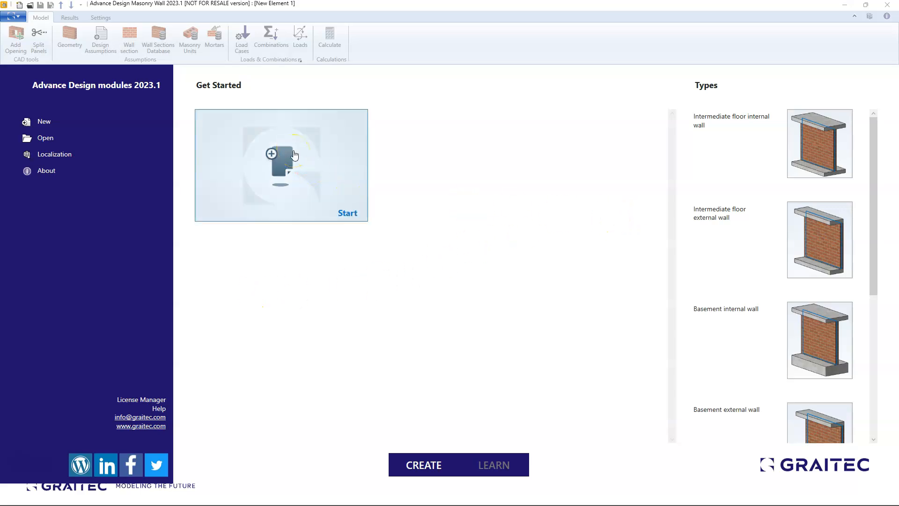
# - In the standalone Advance Design Masonry Wall module, create a new element of type Intermediate floor internal wall
pyautogui.click(808, 140)
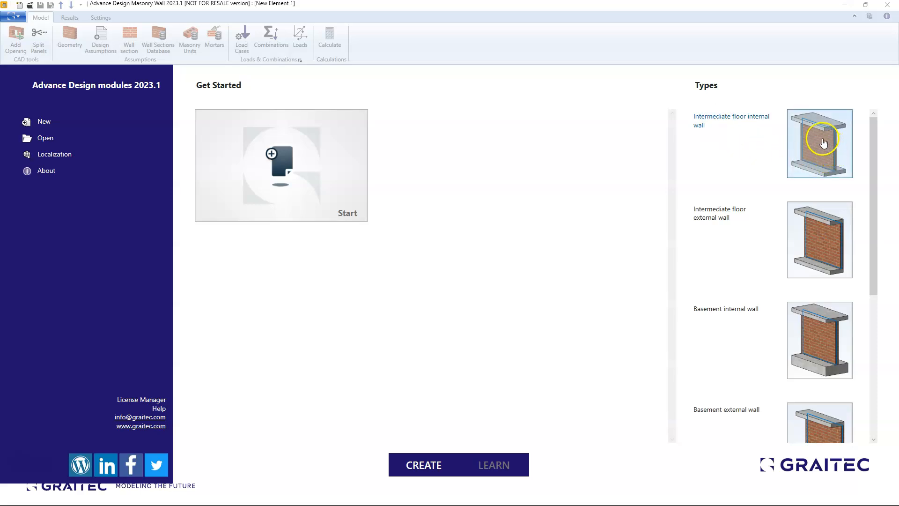
pyautogui.click(825, 161)
pyautogui.click(470, 262)
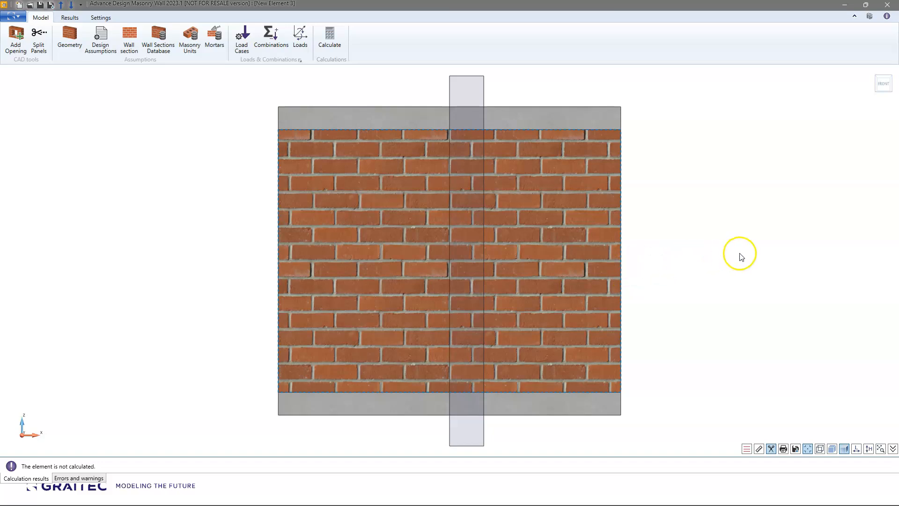
# - Show the dimension lines in the front view and set the wall length to 6000 mm
pyautogui.moveTo(738, 255); pyautogui.dragTo(723, 254, button='middle')
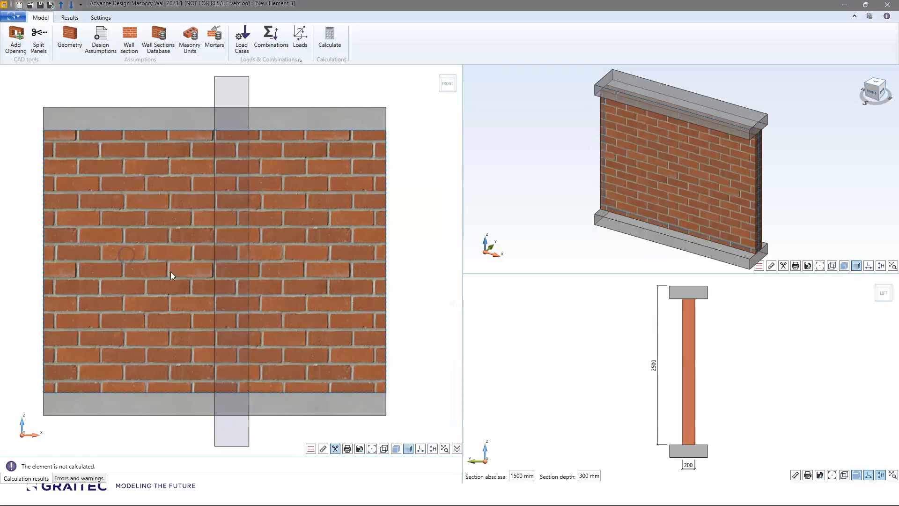
pyautogui.click(432, 448)
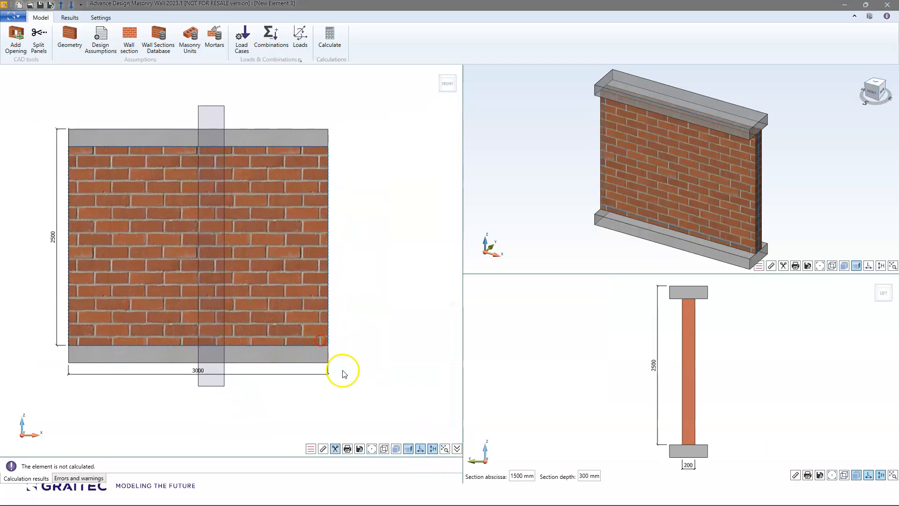
pyautogui.click(195, 370)
pyautogui.write('6')
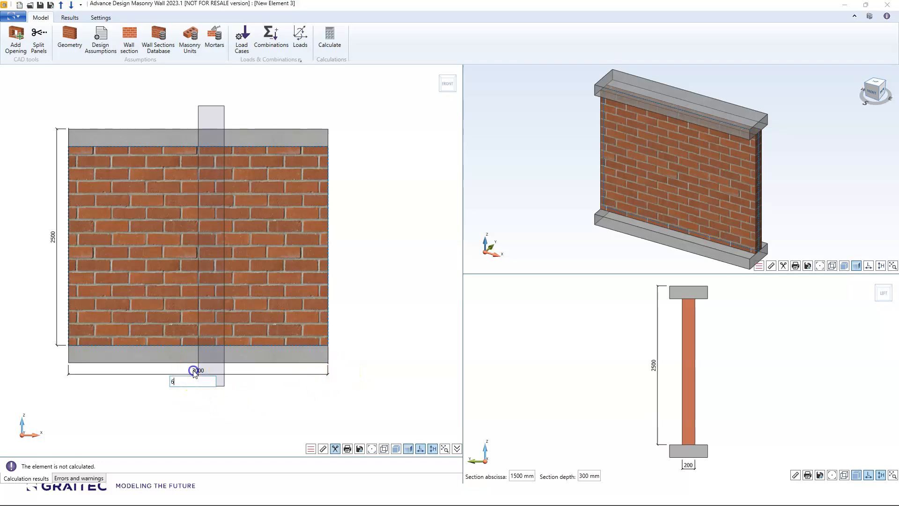
pyautogui.write('000')
pyautogui.press('Return')
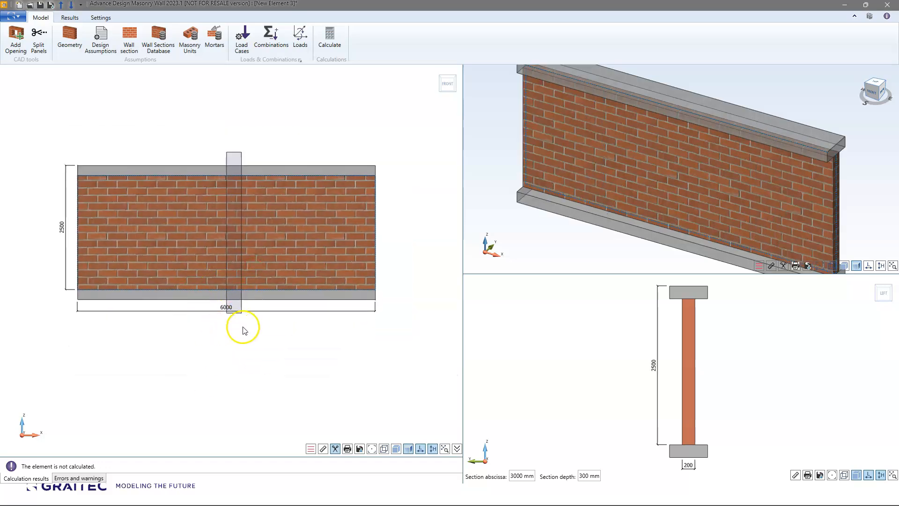
pyautogui.scroll(-3, 638, 201)
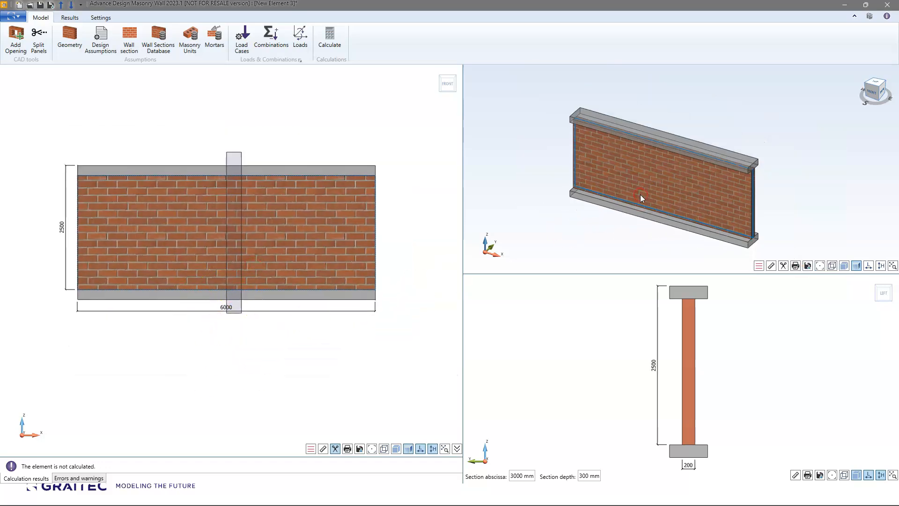
pyautogui.moveTo(676, 336); pyautogui.dragTo(671, 332, button='middle')
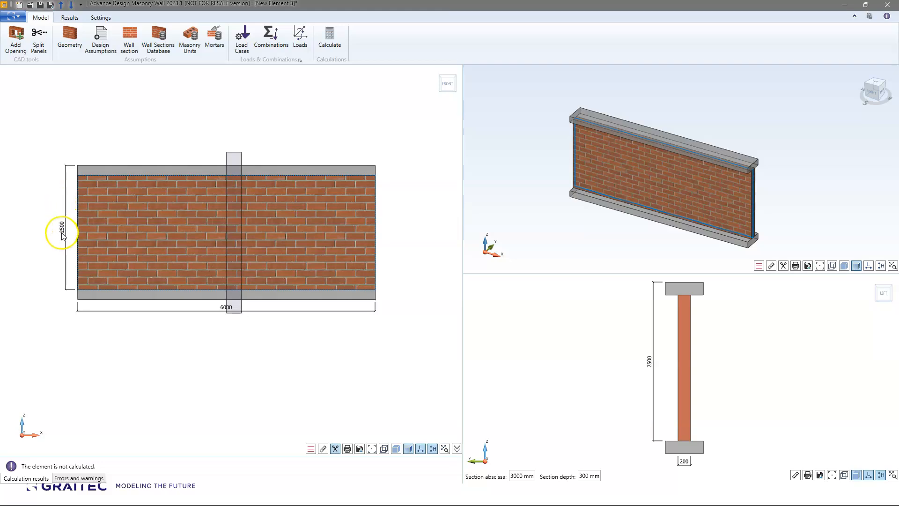
# - Review the wall system type, location type, level height and wall length in the geometry settings, and accept them
pyautogui.click(71, 41)
pyautogui.moveTo(261, 95); pyautogui.dragTo(422, 92)
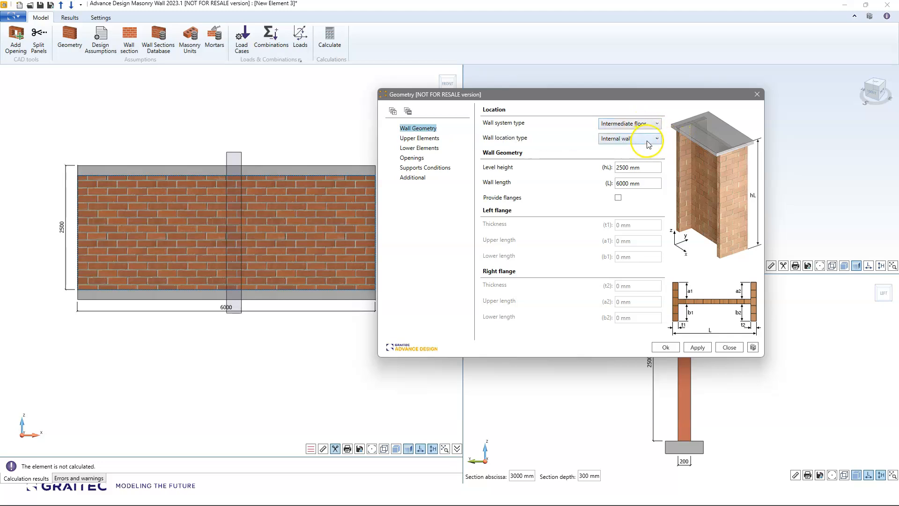
pyautogui.click(652, 164)
pyautogui.click(636, 193)
pyautogui.click(667, 349)
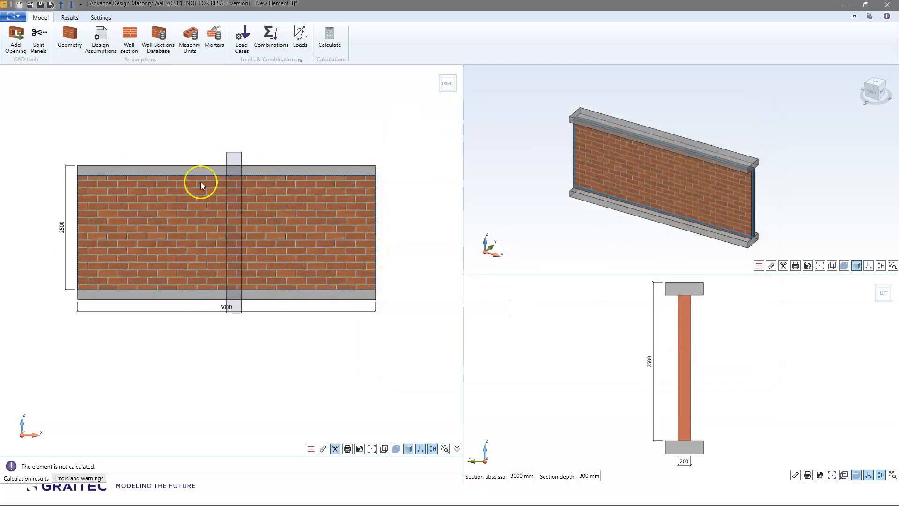
# - Add a window opening about 821 by 1038 mm and, near mid-wall, a door opening about 858 by 1928 mm
pyautogui.click(16, 34)
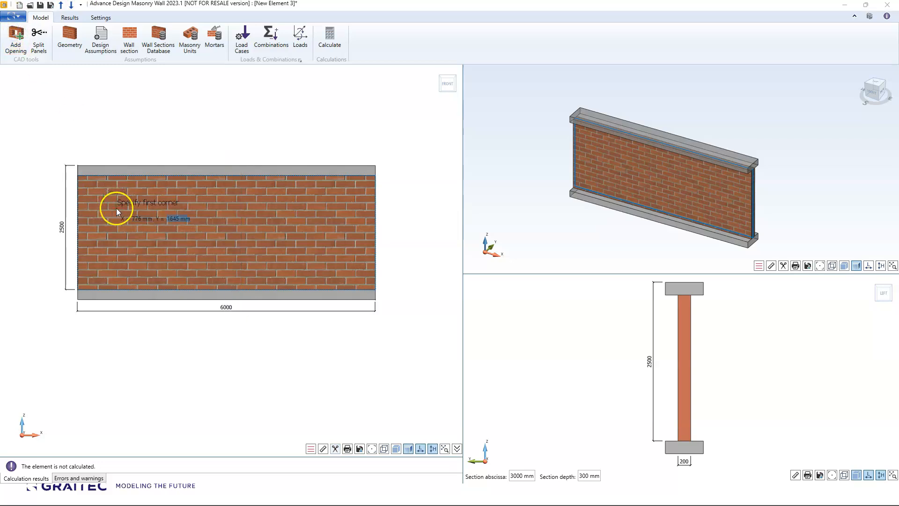
pyautogui.click(110, 196)
pyautogui.click(151, 249)
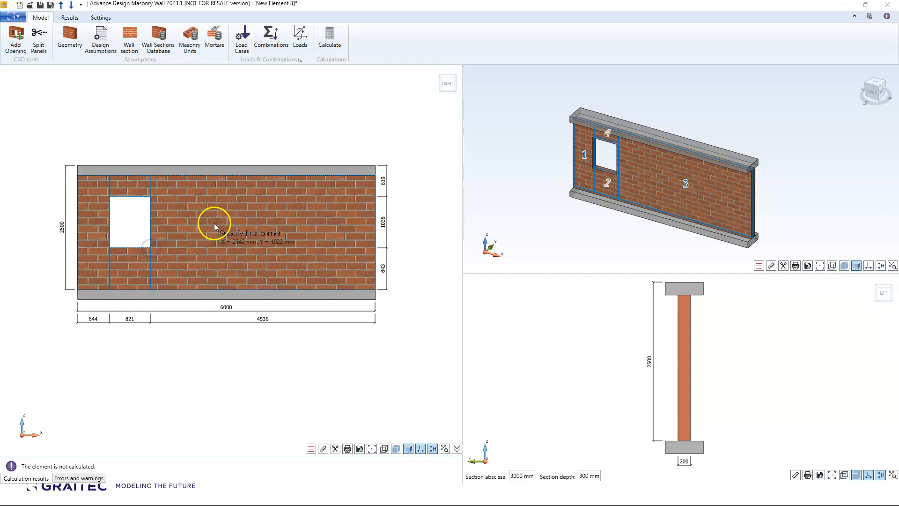
pyautogui.click(229, 194)
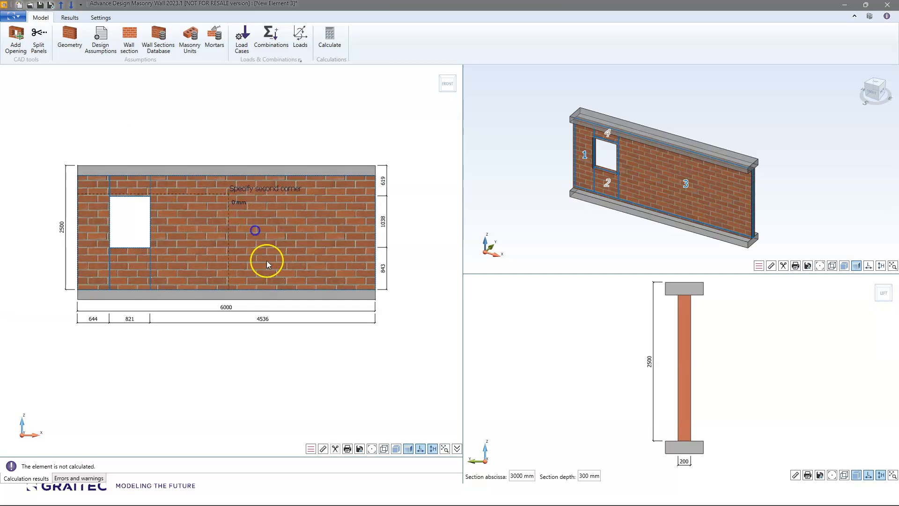
pyautogui.click(271, 294)
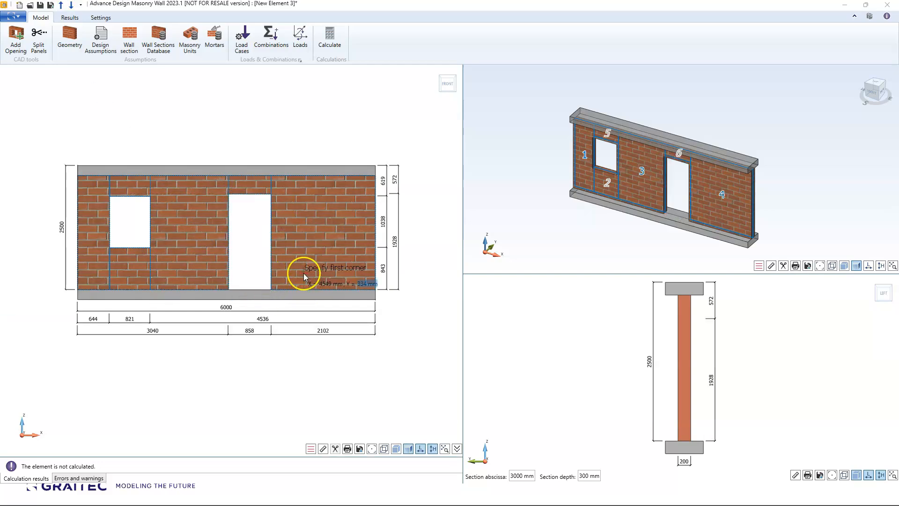
pyautogui.press('Escape')
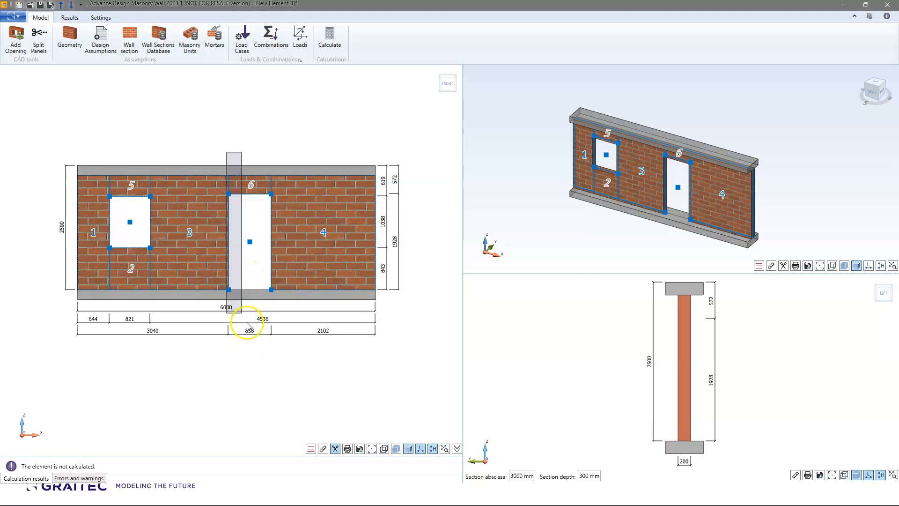
# - Set the window opening's width to 800 mm, its sill height to 800 mm and its height to 1200 mm
pyautogui.doubleClick(130, 320)
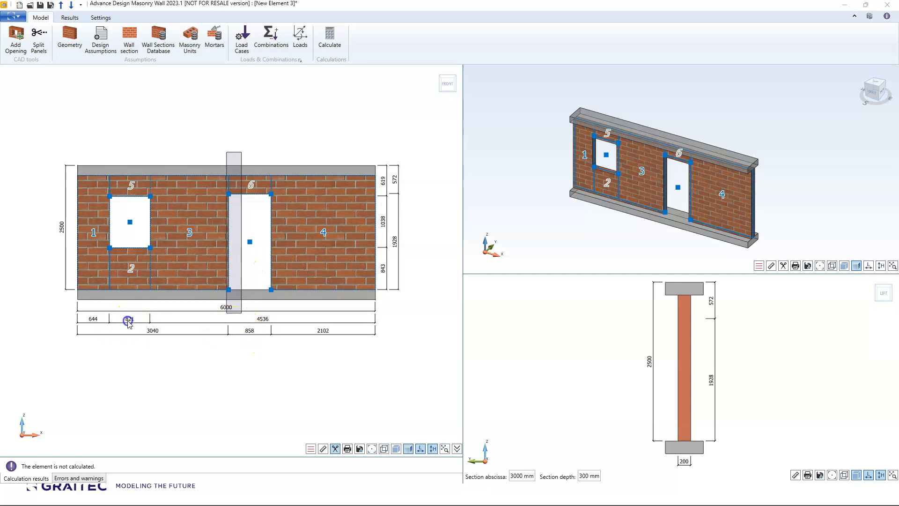
pyautogui.write('800')
pyautogui.press('Return')
pyautogui.doubleClick(380, 269)
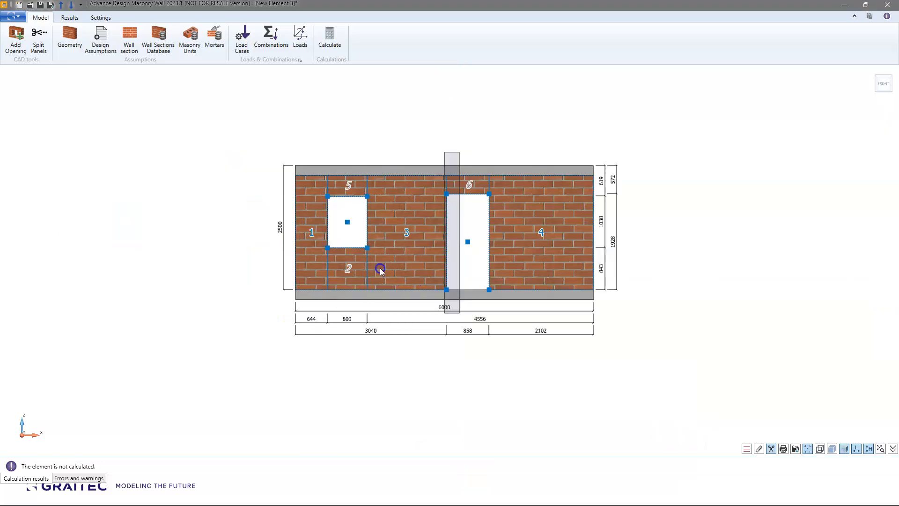
pyautogui.doubleClick(601, 268)
pyautogui.write('800')
pyautogui.press('Return')
pyautogui.doubleClick(601, 227)
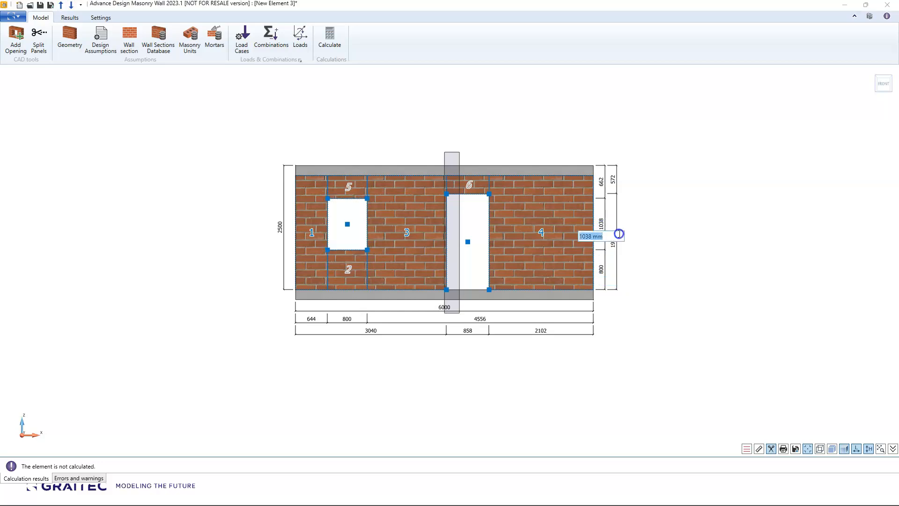
pyautogui.write('1200')
pyautogui.press('Return')
# - Set the door opening's height to 2000 mm and its width to 900 mm
pyautogui.doubleClick(613, 243)
pyautogui.write('2000')
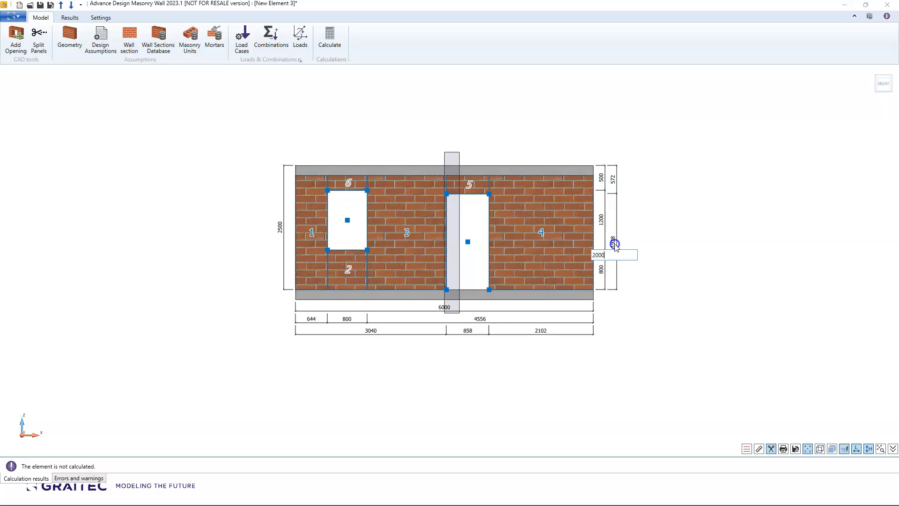
pyautogui.press('Return')
pyautogui.doubleClick(469, 331)
pyautogui.write('9000')
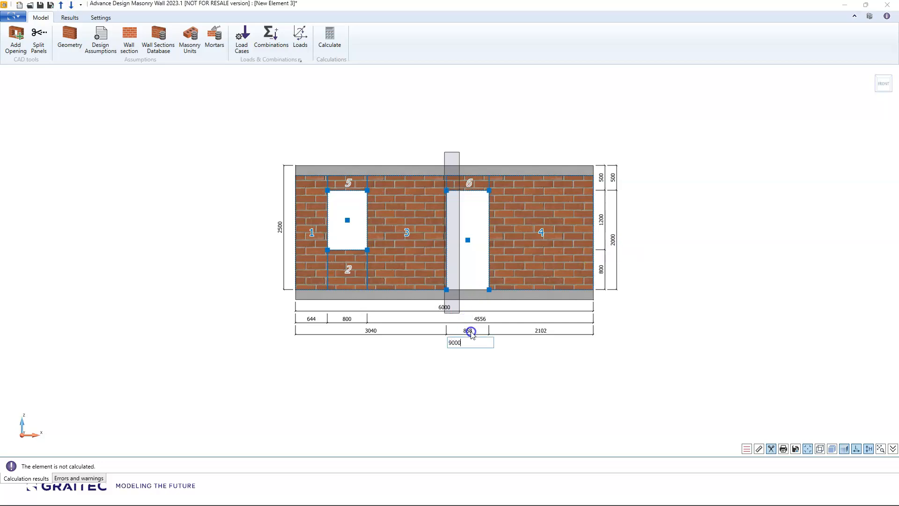
pyautogui.press('Return')
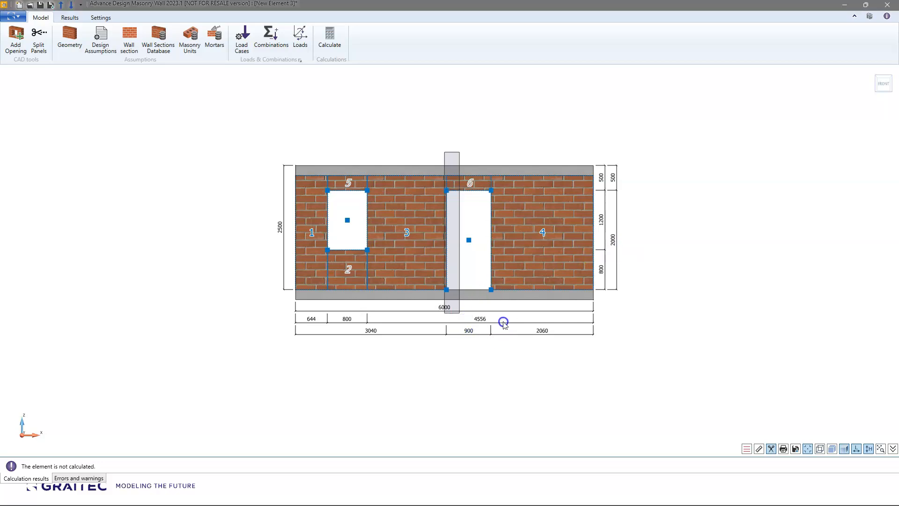
# - Shift the section cut further into the door opening and check the design notes of the panels above and below the window
pyautogui.moveTo(414, 240); pyautogui.dragTo(397, 236, button='middle')
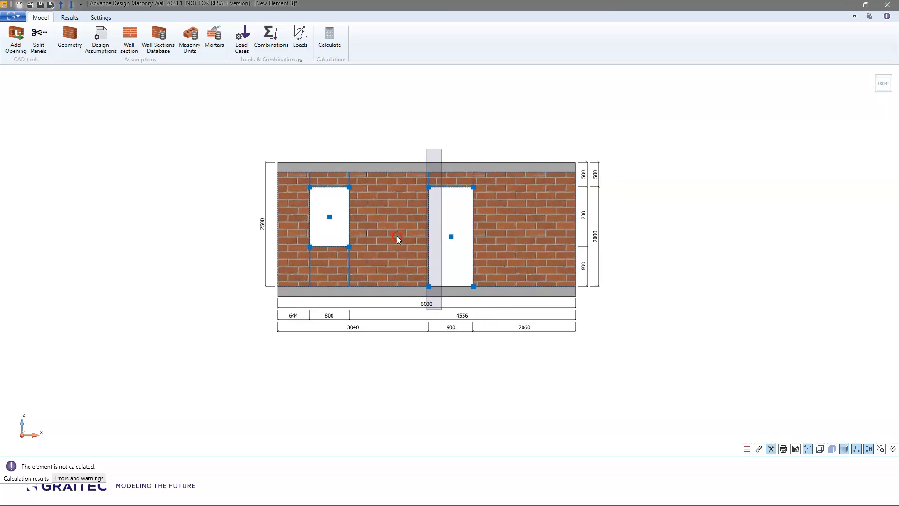
pyautogui.moveTo(437, 232); pyautogui.dragTo(449, 229)
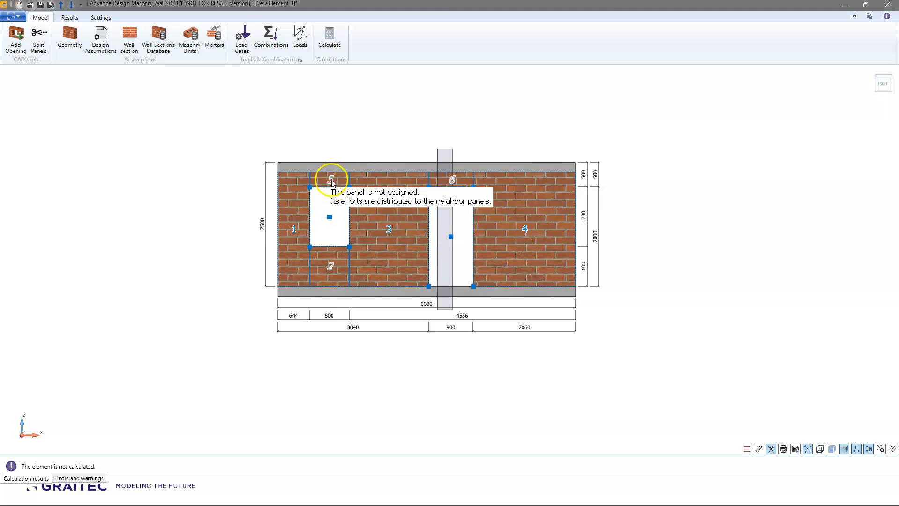
pyautogui.moveTo(332, 265)
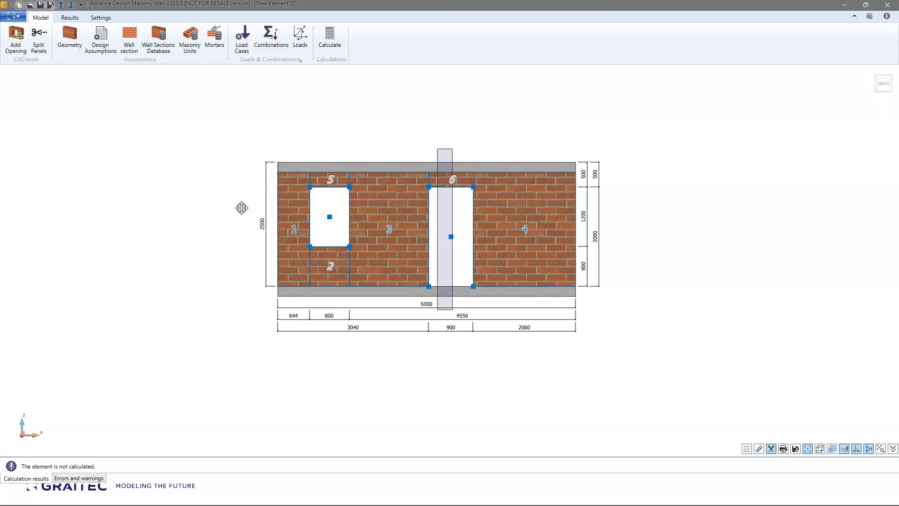
pyautogui.moveTo(241, 206); pyautogui.dragTo(222, 211, button='middle')
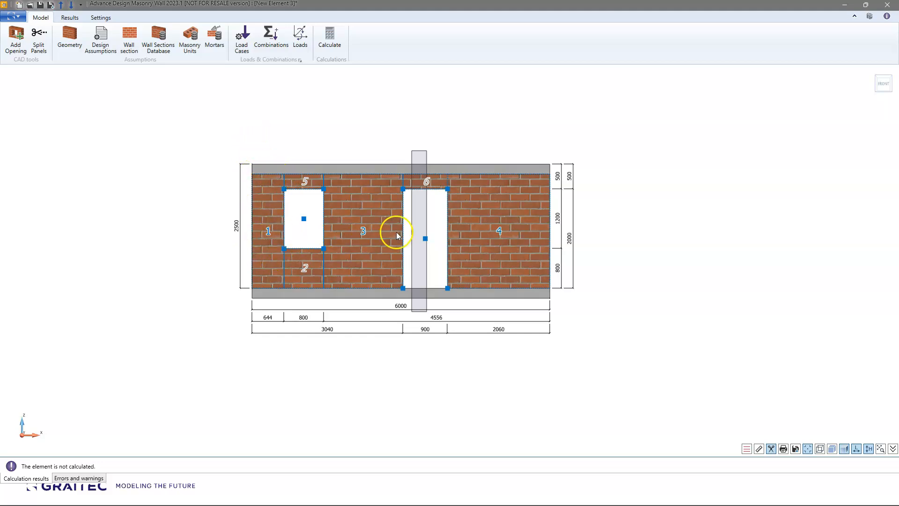
pyautogui.moveTo(337, 174); pyautogui.dragTo(313, 176, button='middle')
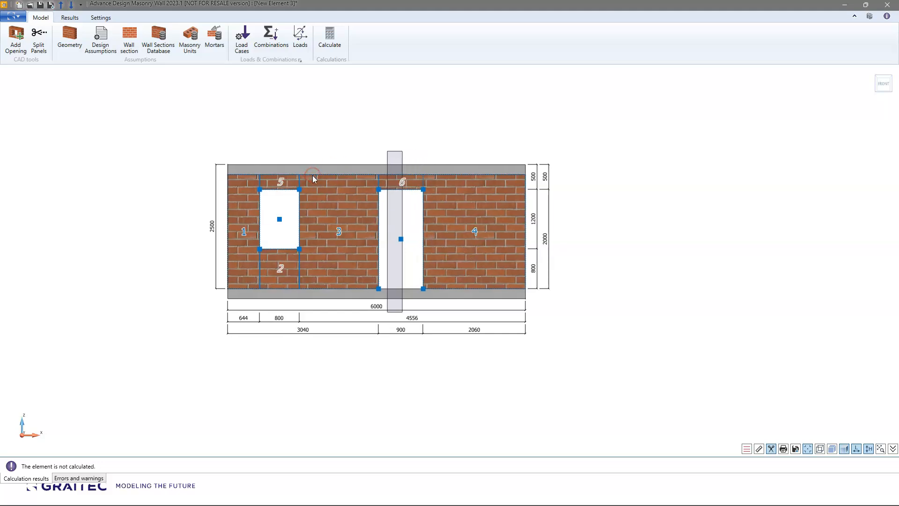
# - Review the position and size parameters of Opening 2 in the wall's geometry settings
pyautogui.click(69, 37)
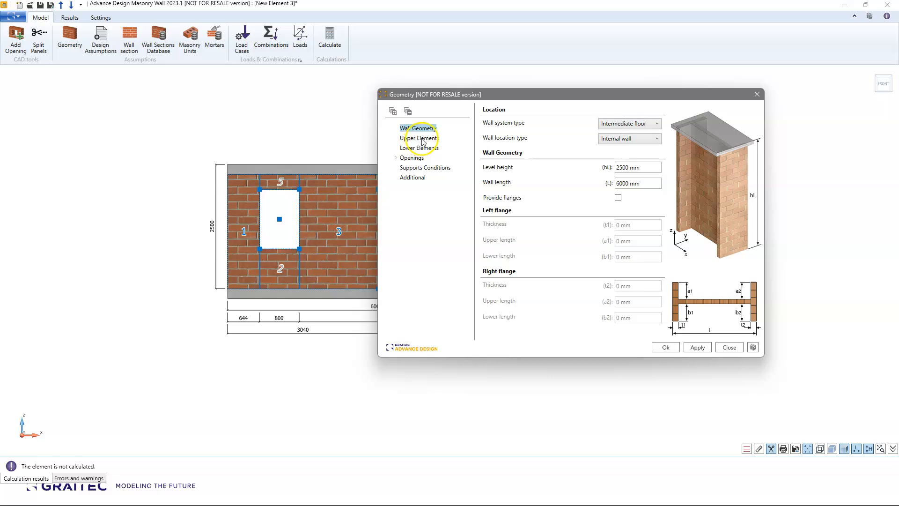
pyautogui.click(415, 159)
pyautogui.click(418, 177)
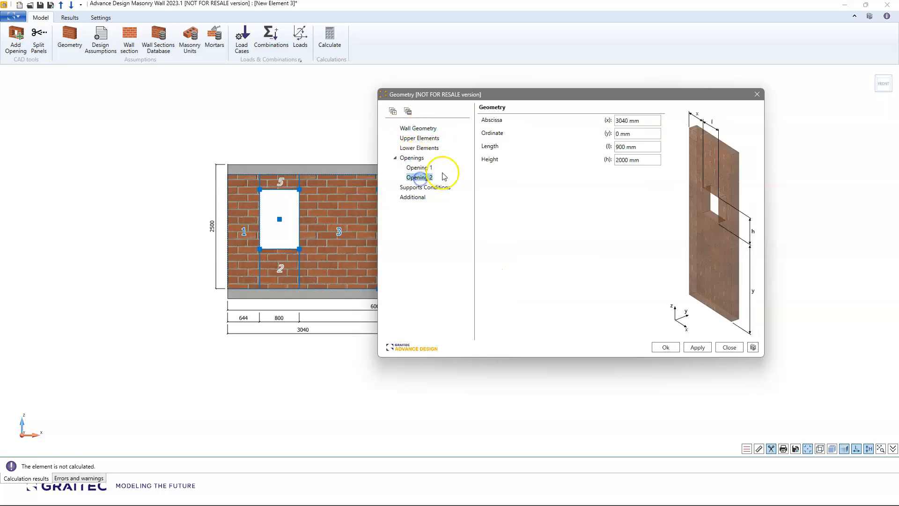
# - Set the upper floor's thickness to 150 mm, left slab span to 5000 mm and right slab span to 4000 mm, and apply the changes
pyautogui.click(429, 139)
pyautogui.moveTo(457, 96); pyautogui.dragTo(538, 78)
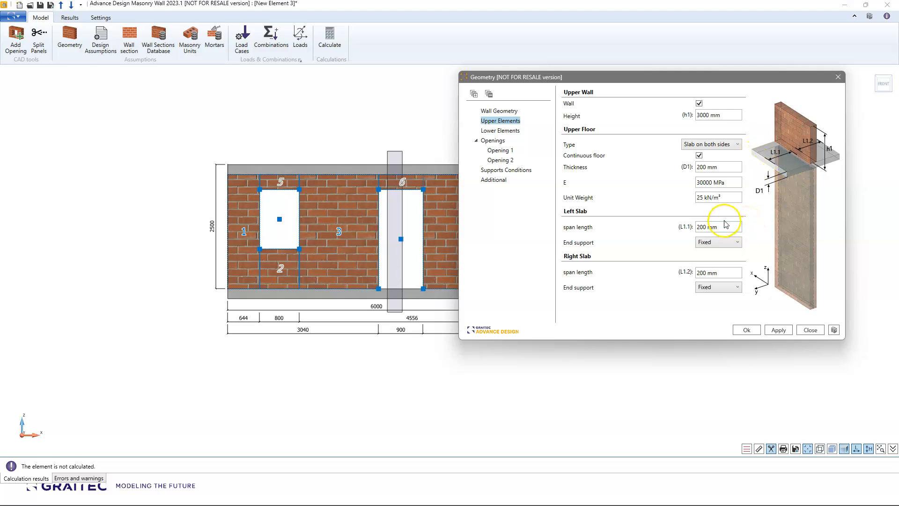
pyautogui.click(728, 169)
pyautogui.write('150')
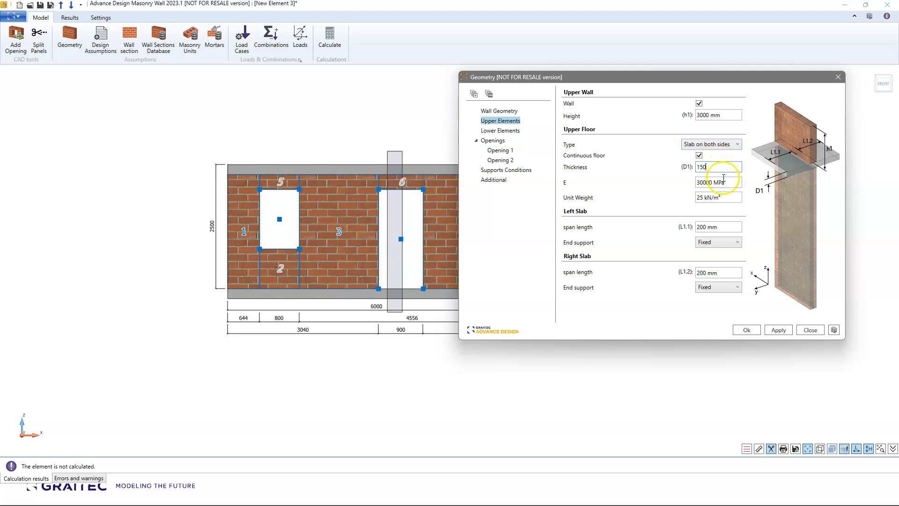
pyautogui.click(717, 226)
pyautogui.write('5000')
pyautogui.click(728, 273)
pyautogui.write('4000')
pyautogui.click(779, 330)
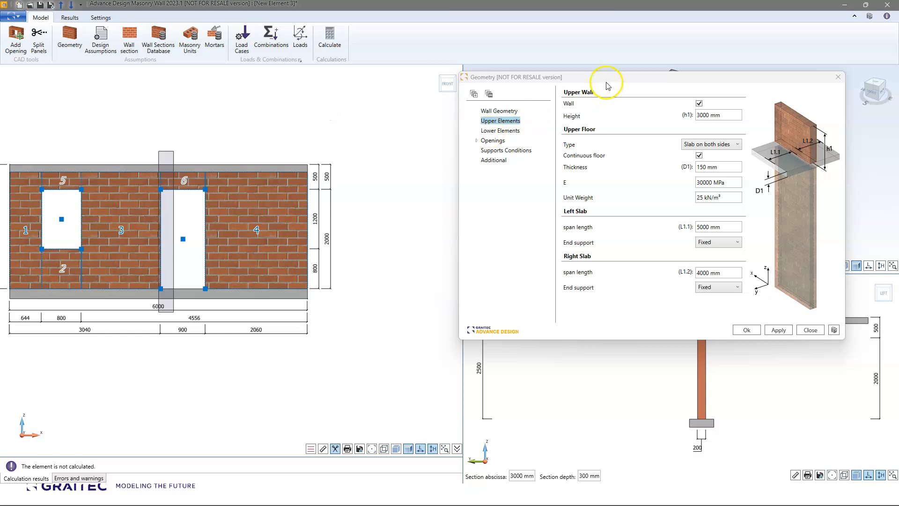
pyautogui.moveTo(520, 78); pyautogui.dragTo(196, 89)
pyautogui.moveTo(740, 222); pyautogui.dragTo(685, 190, button='middle')
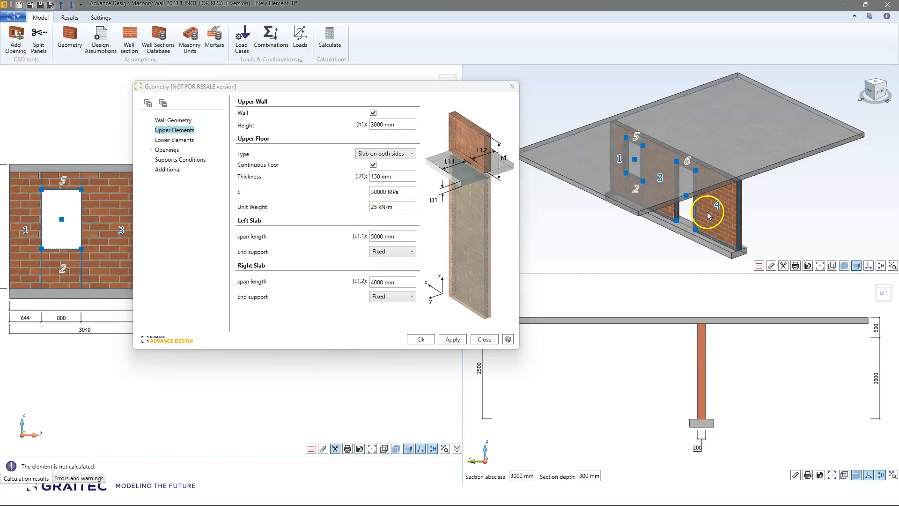
# - Set the lower floor's left slab to a 4000 mm span with pinned end support and its right slab span to 3000 mm, and apply
pyautogui.click(163, 140)
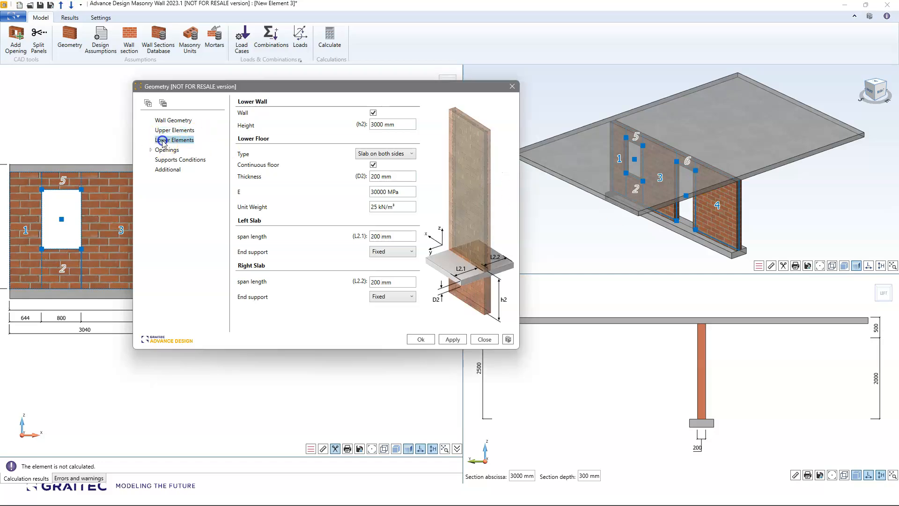
pyautogui.click(394, 236)
pyautogui.write('4000')
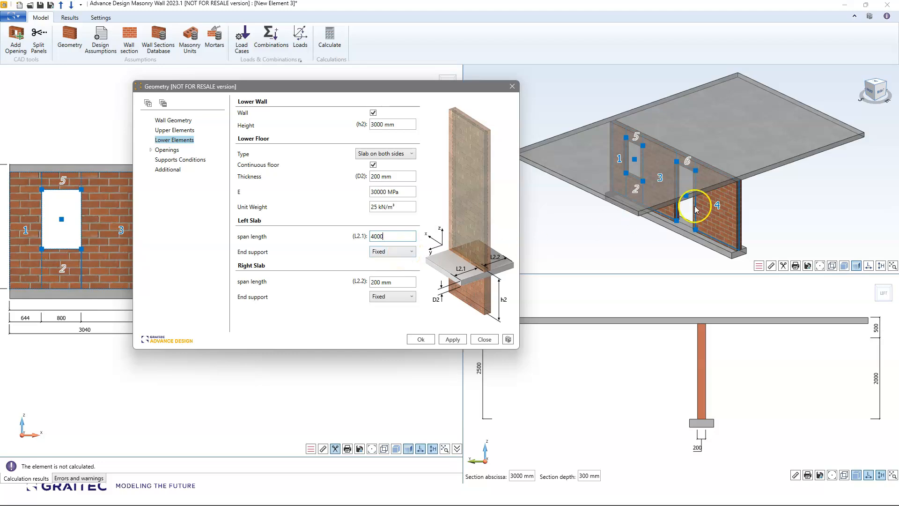
pyautogui.click(398, 252)
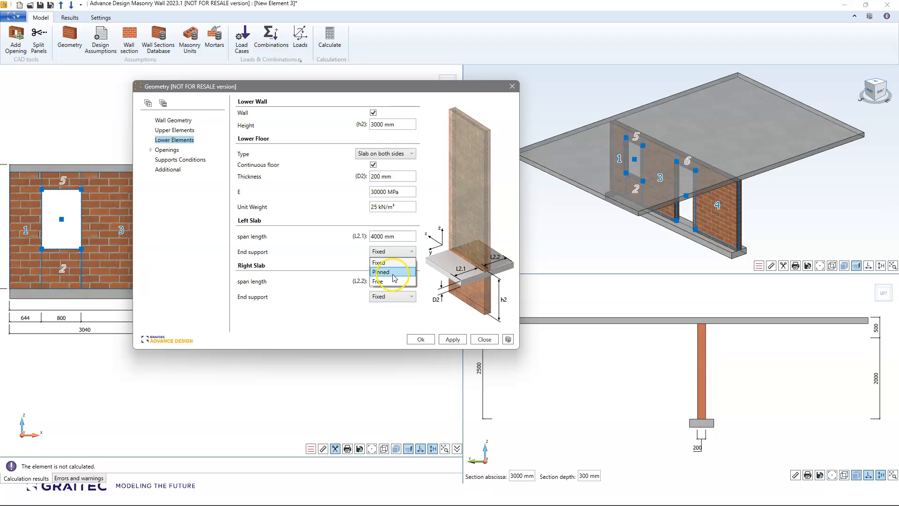
pyautogui.click(393, 274)
pyautogui.click(393, 273)
pyautogui.click(393, 282)
pyautogui.write('3000')
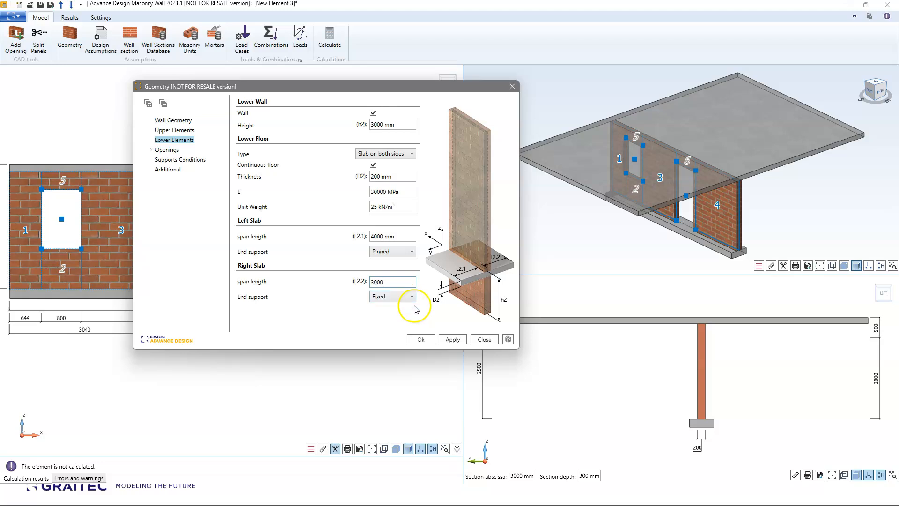
pyautogui.click(452, 340)
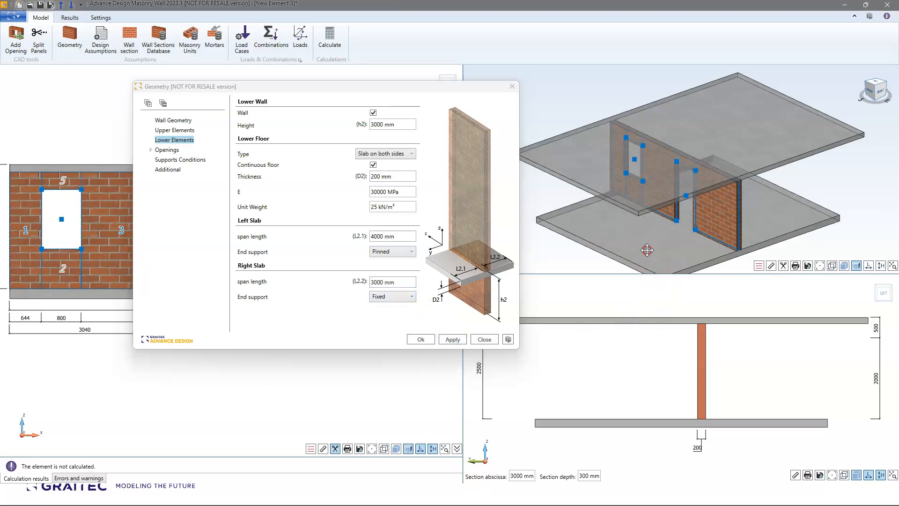
# - Review the lower slab spans and the wall's edge fixity options in the supports conditions
pyautogui.moveTo(734, 249); pyautogui.dragTo(625, 235, button='middle')
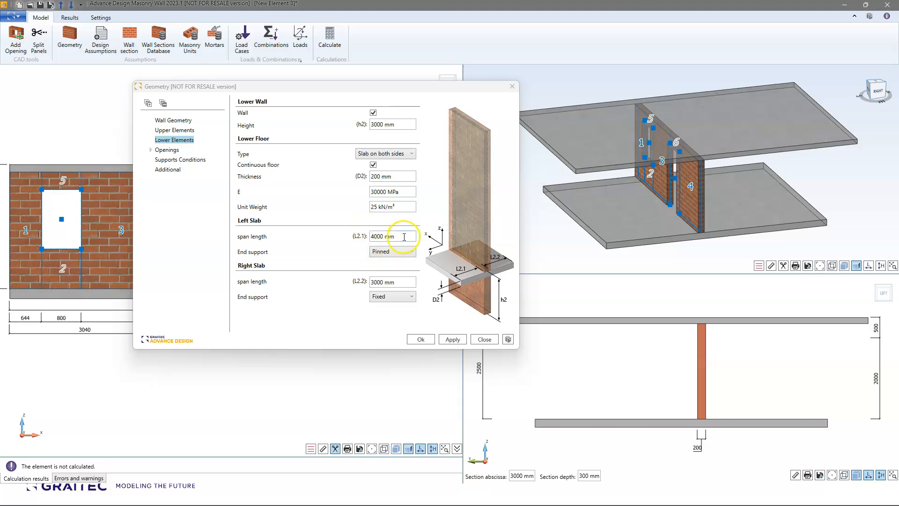
pyautogui.click(394, 281)
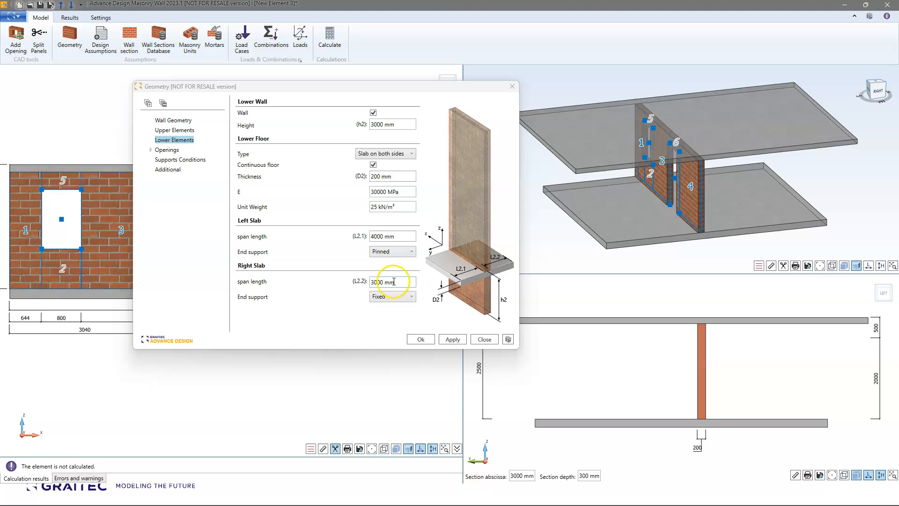
pyautogui.click(181, 161)
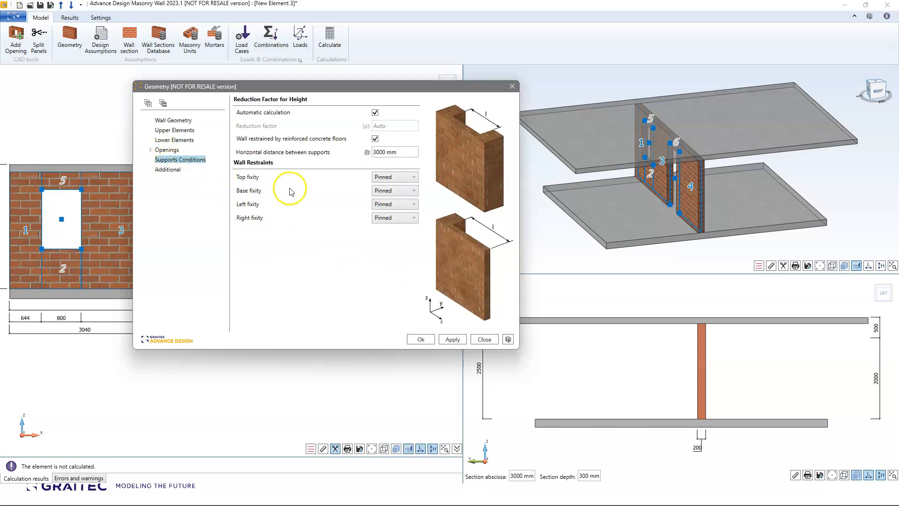
pyautogui.moveTo(561, 231); pyautogui.dragTo(578, 227, button='middle')
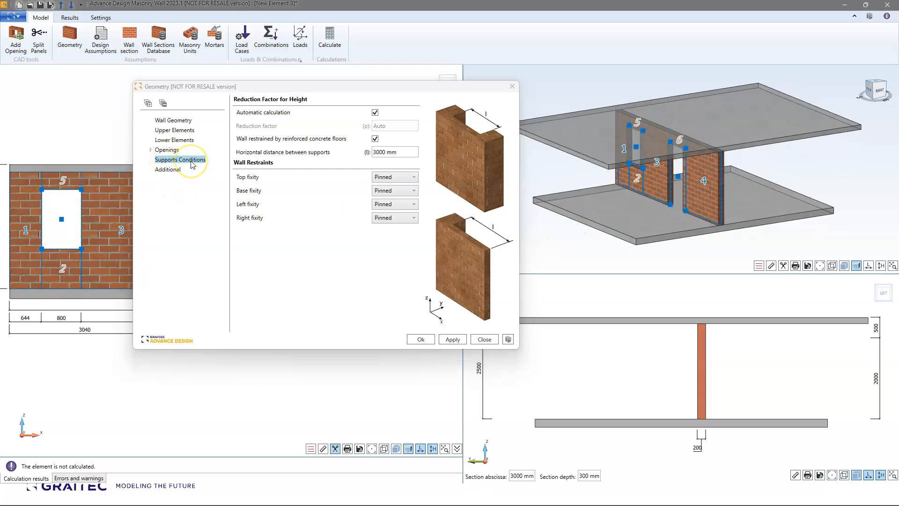
pyautogui.click(404, 179)
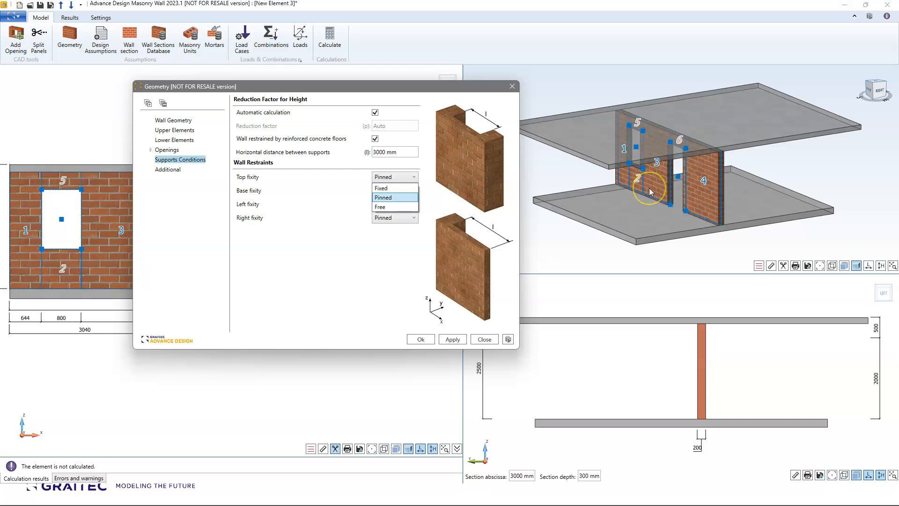
pyautogui.click(660, 166)
pyautogui.click(396, 197)
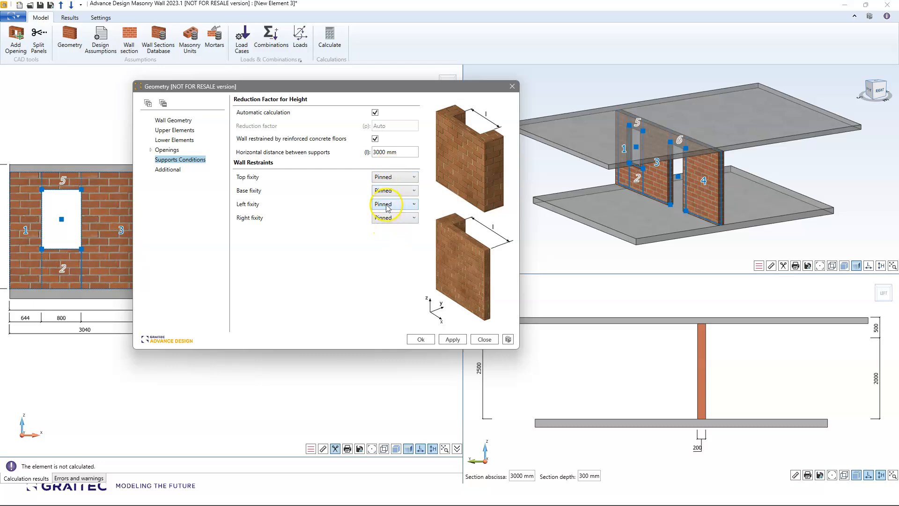
# - Set the horizontal distance between supports to 6000 mm and apply the change
pyautogui.doubleClick(407, 154)
pyautogui.write('6000')
pyautogui.moveTo(343, 159)
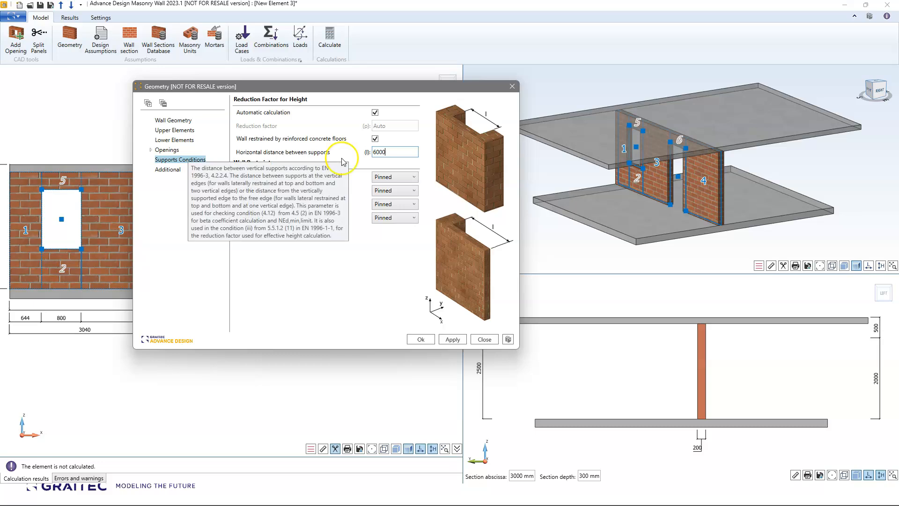
pyautogui.click(452, 339)
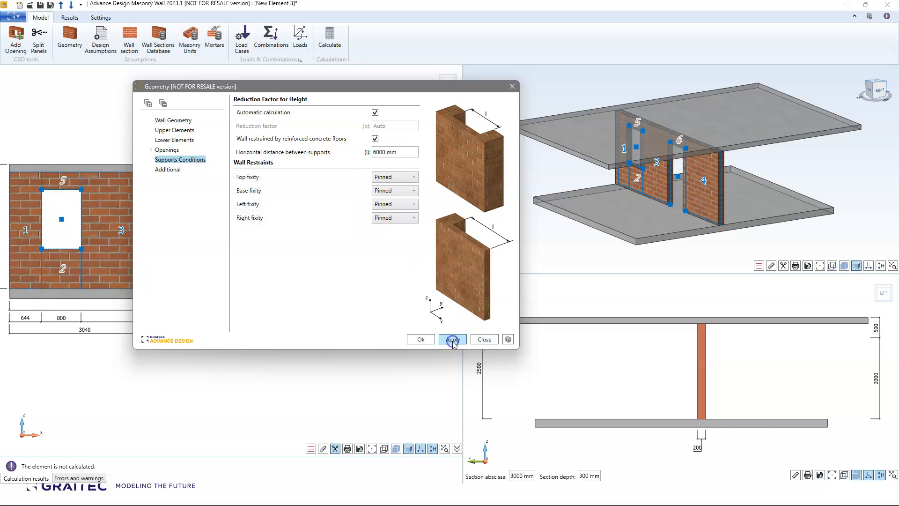
pyautogui.click(428, 343)
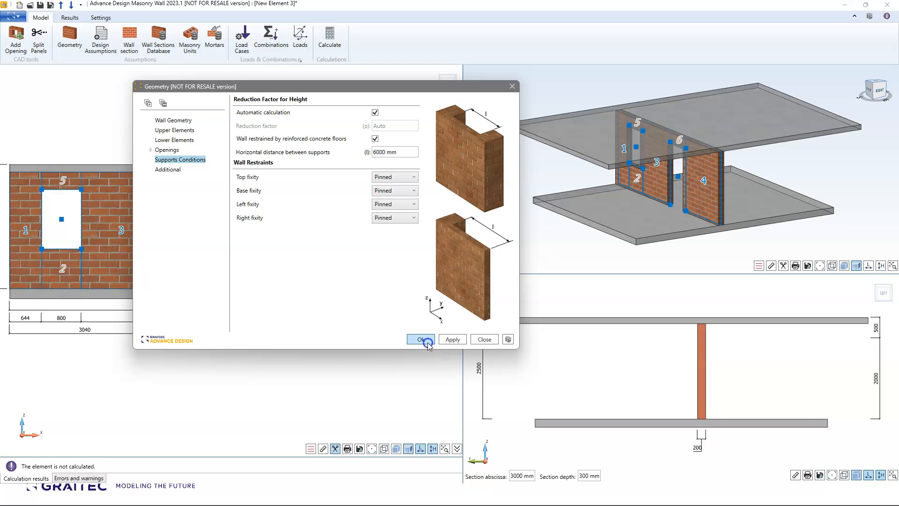
# - Check the floor support depth in the additional geometry parameters and accept the geometry settings
pyautogui.click(159, 170)
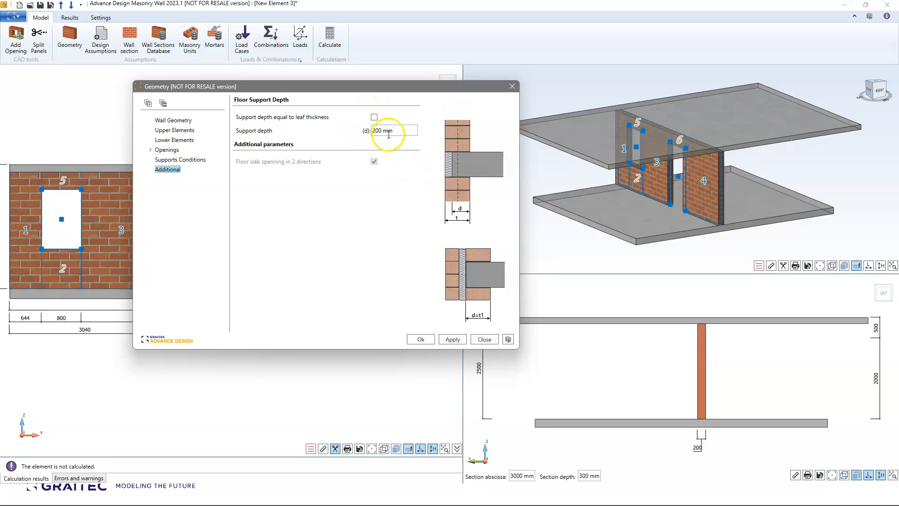
pyautogui.moveTo(606, 162); pyautogui.dragTo(628, 157, button='middle')
pyautogui.click(420, 340)
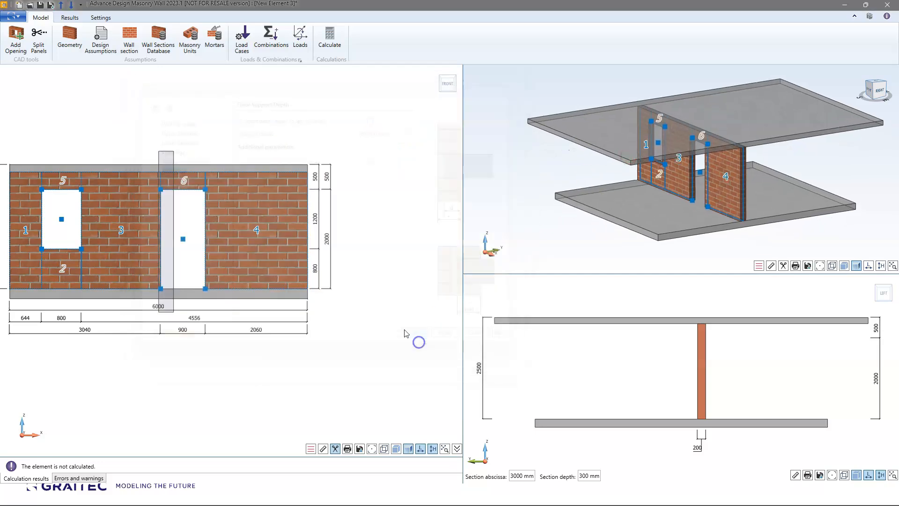
# - Review the calculation method, verifications and partial factor settings in the design assumptions
pyautogui.click(101, 37)
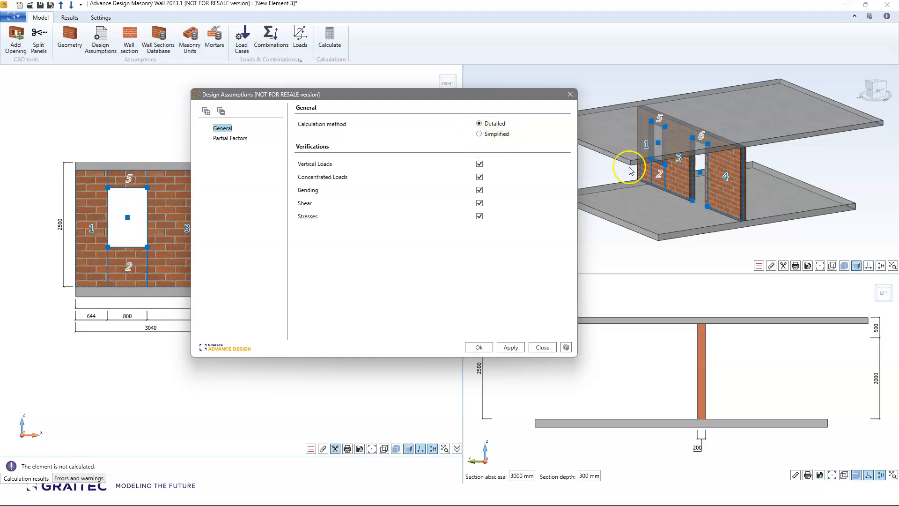
pyautogui.click(237, 138)
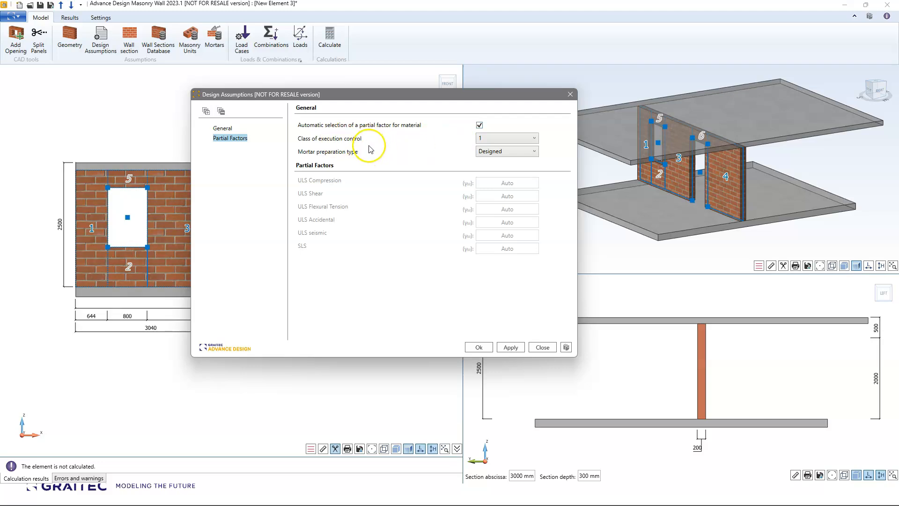
pyautogui.click(479, 347)
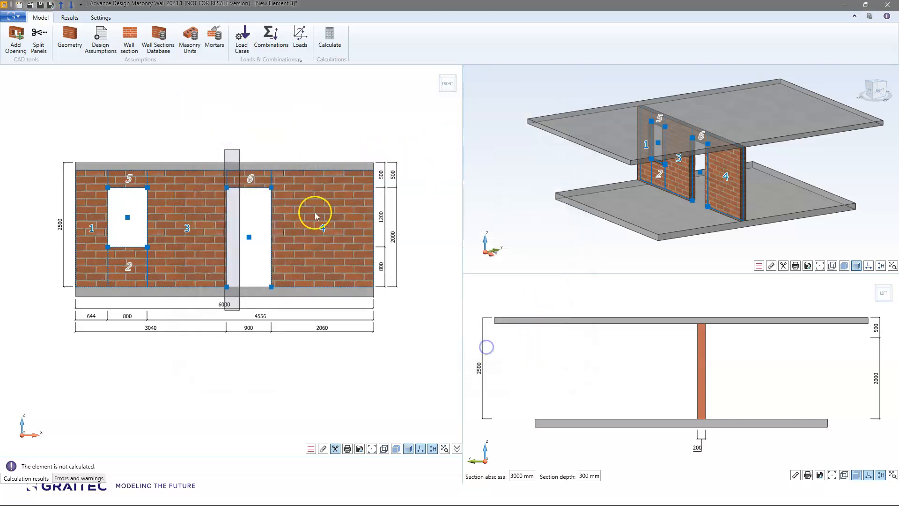
# - Open the wall's section definition and examine the available section types
pyautogui.click(130, 45)
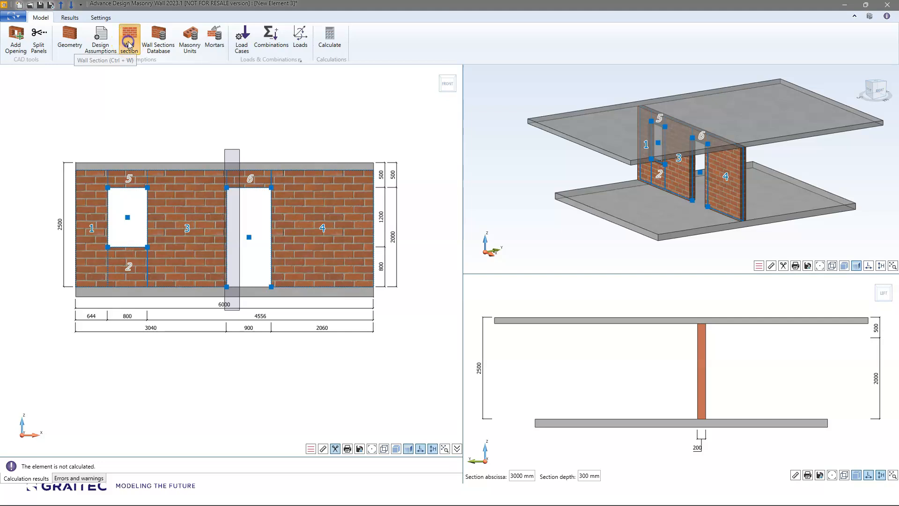
pyautogui.moveTo(310, 94); pyautogui.dragTo(336, 95)
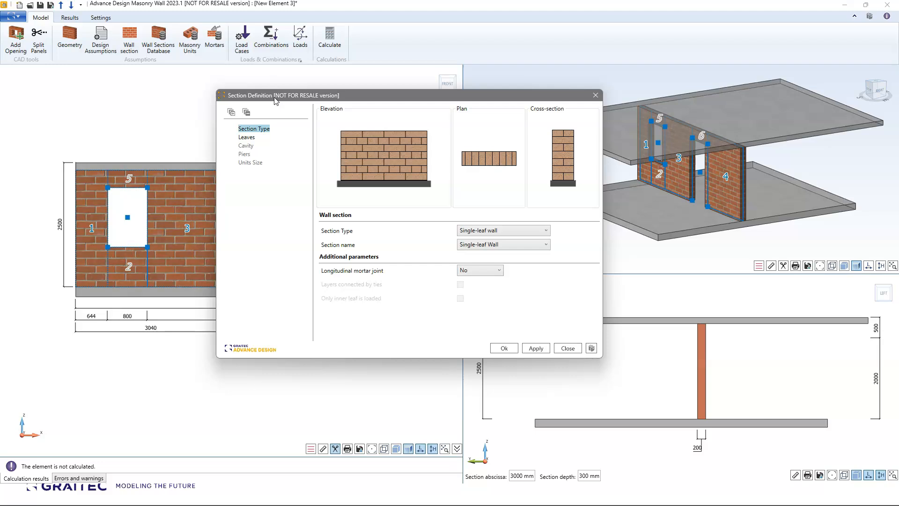
pyautogui.click(384, 93)
pyautogui.moveTo(385, 94); pyautogui.dragTo(396, 89)
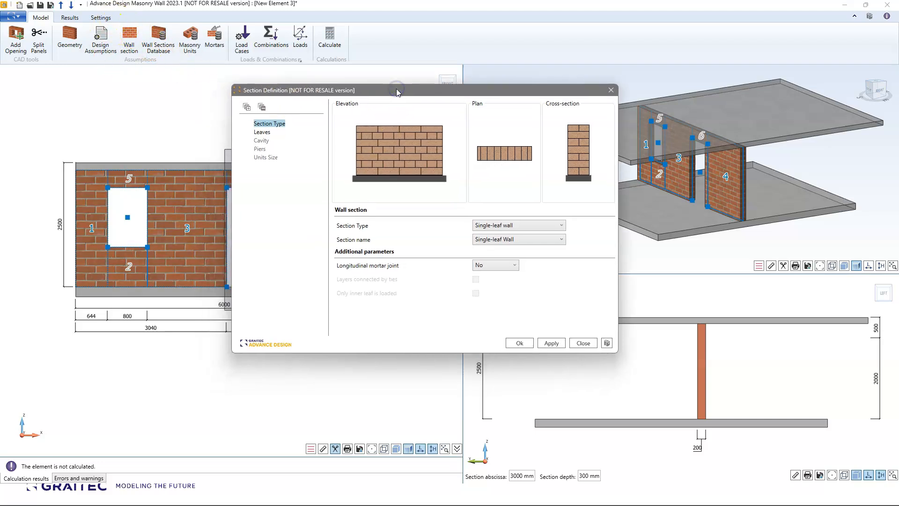
pyautogui.click(531, 226)
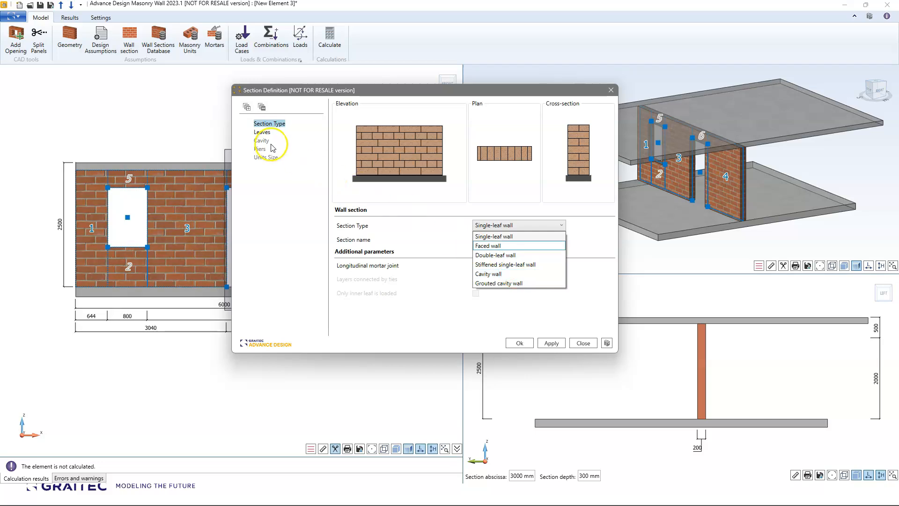
# - Set the wall leaf's masonry unit to Aerated concrete, type 500 and its mortar to Thin layer
pyautogui.click(259, 134)
pyautogui.click(260, 133)
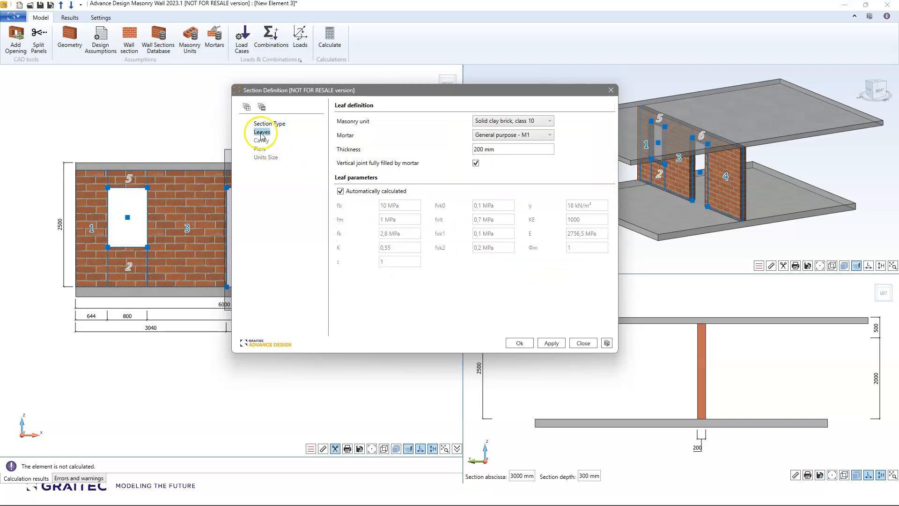
pyautogui.click(494, 120)
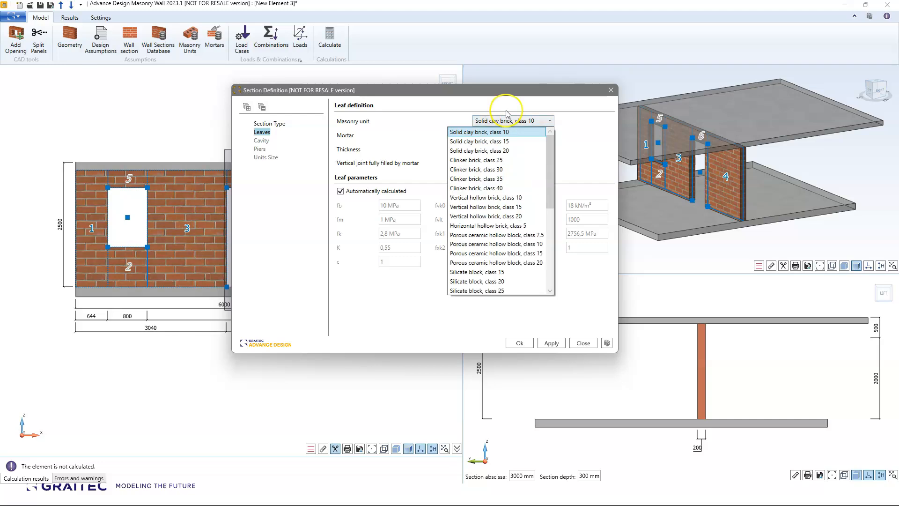
pyautogui.moveTo(558, 145); pyautogui.dragTo(557, 217)
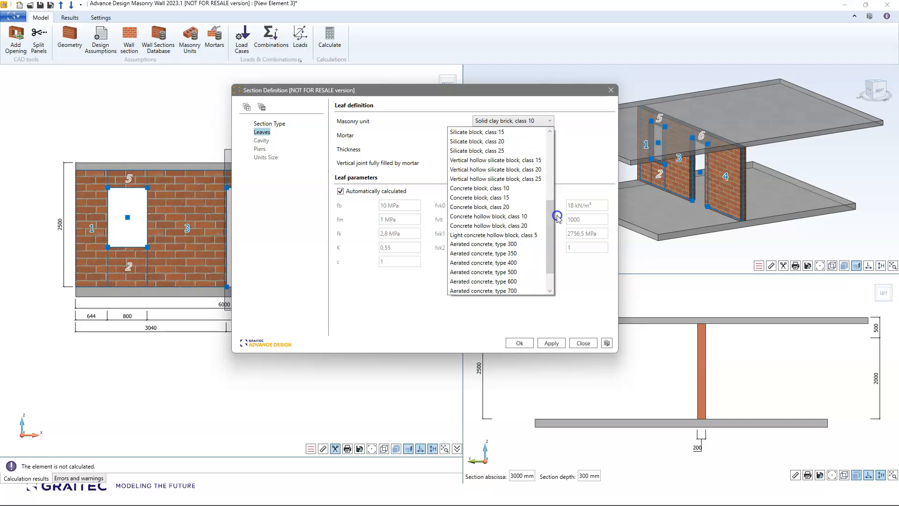
pyautogui.click(524, 273)
pyautogui.click(536, 135)
pyautogui.click(524, 204)
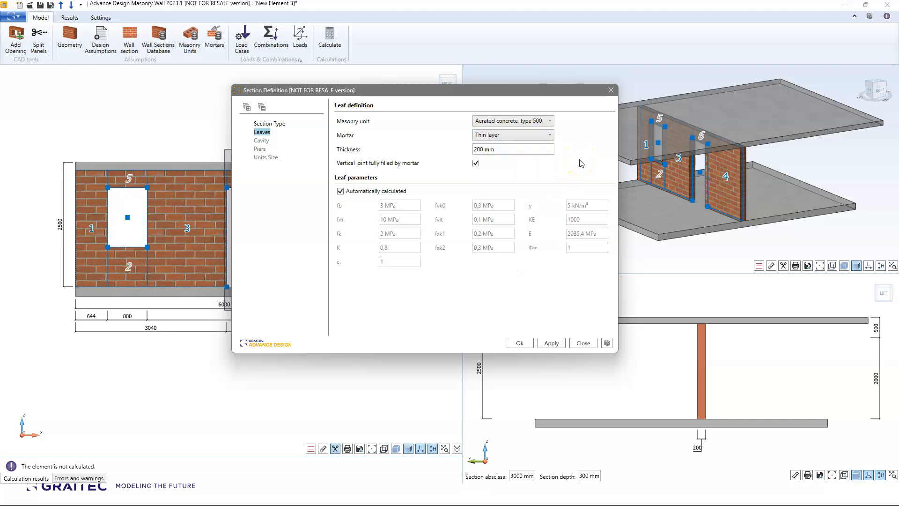
# - Set the leaf thickness to 240 mm and confirm the section definition
pyautogui.tripleClick(511, 149)
pyautogui.write('240')
pyautogui.click(551, 342)
pyautogui.click(518, 343)
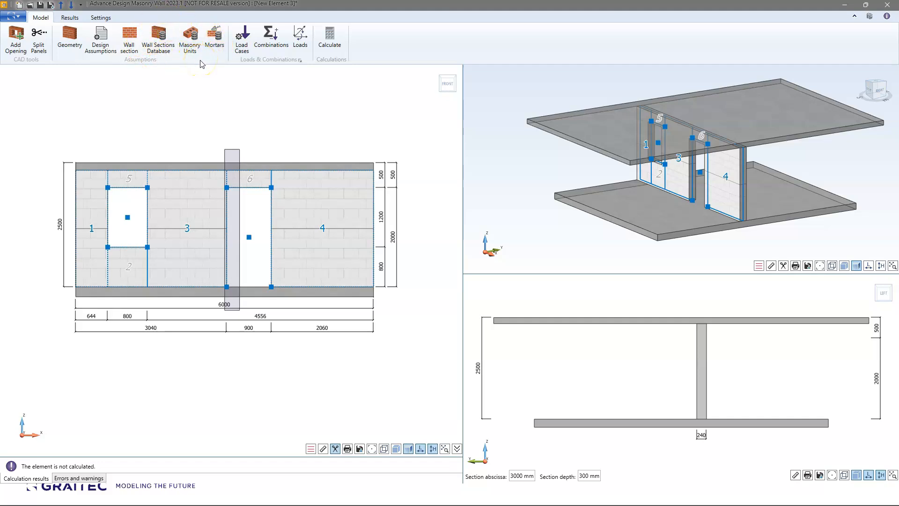
# - Examine the available masonry unit databases, the listed units' properties and the wall section database
pyautogui.click(192, 41)
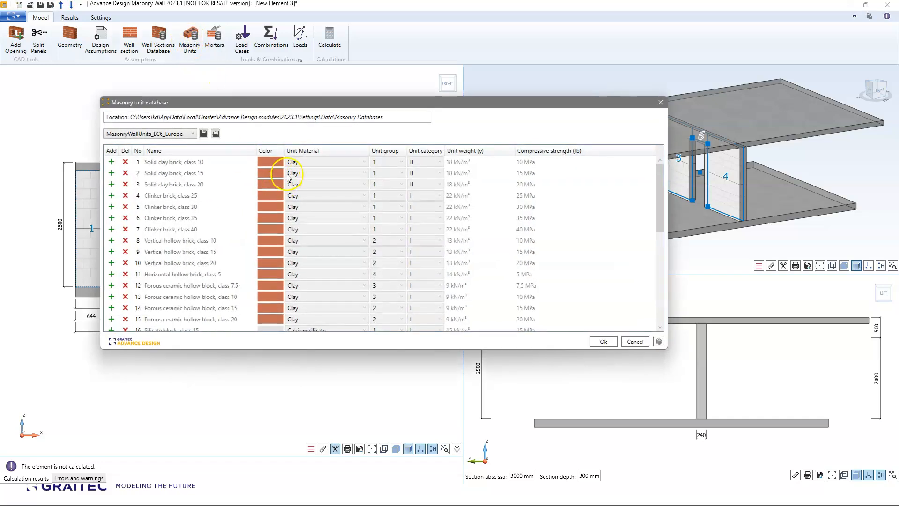
pyautogui.click(191, 135)
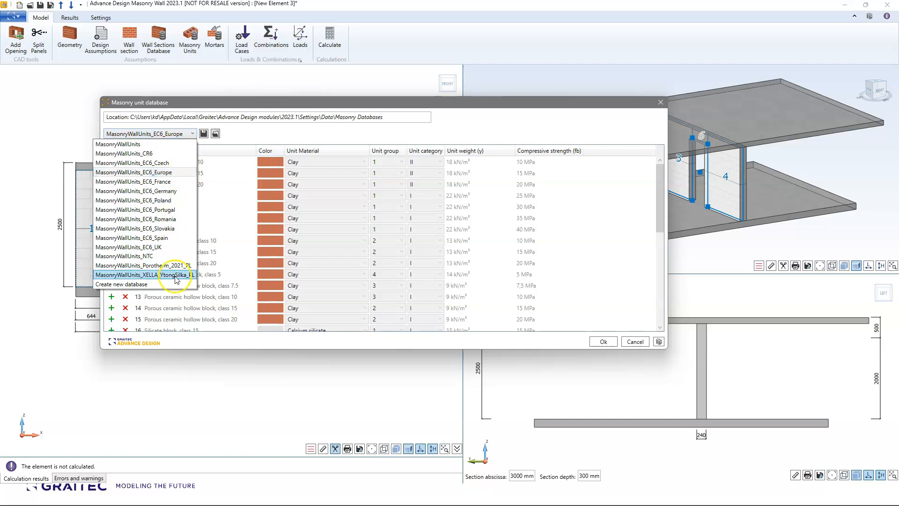
pyautogui.click(325, 230)
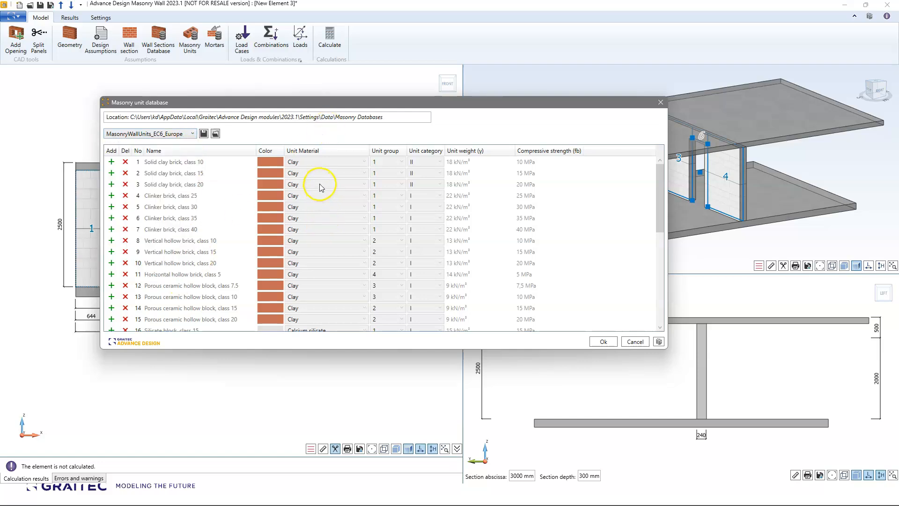
pyautogui.scroll(-7, 321, 187)
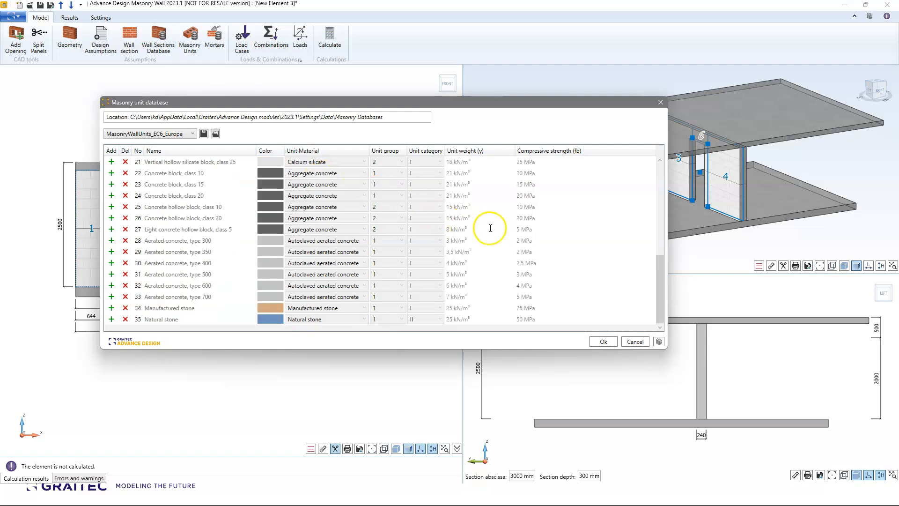
pyautogui.scroll(4, 487, 231)
pyautogui.click(616, 342)
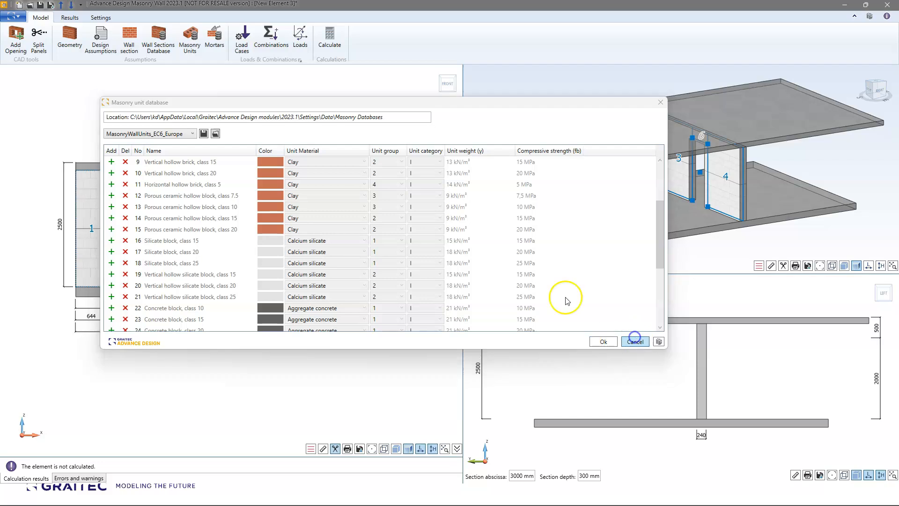
pyautogui.click(154, 42)
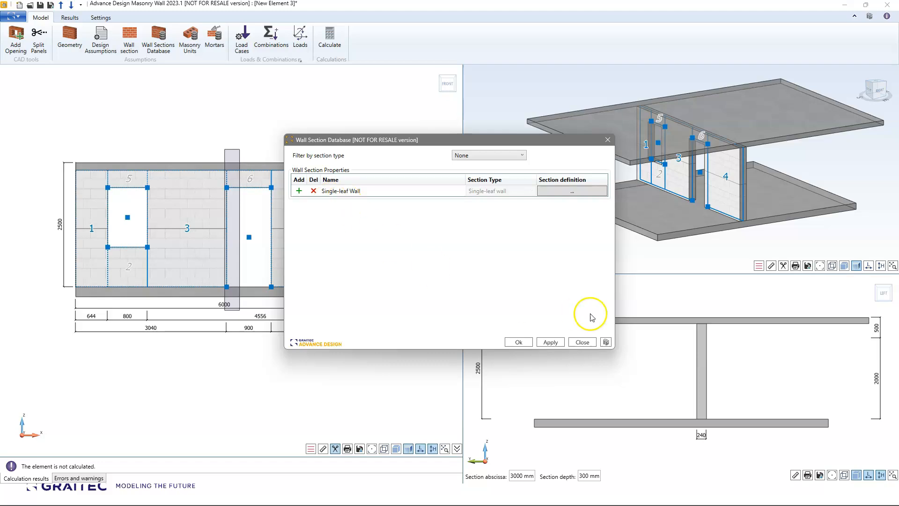
pyautogui.click(518, 342)
# - Move the section cut from the door opening into panel 4, at an abscissa of about 4415 mm
pyautogui.click(361, 148)
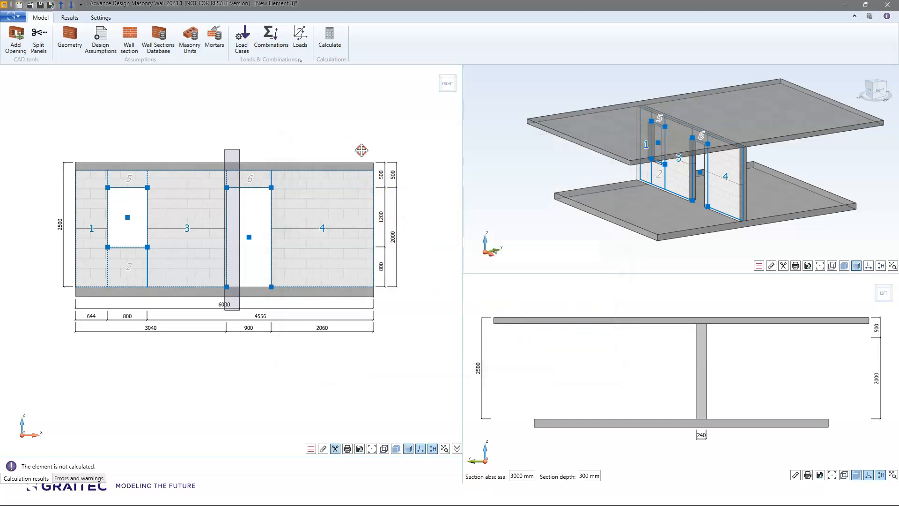
pyautogui.moveTo(251, 164); pyautogui.dragTo(319, 161)
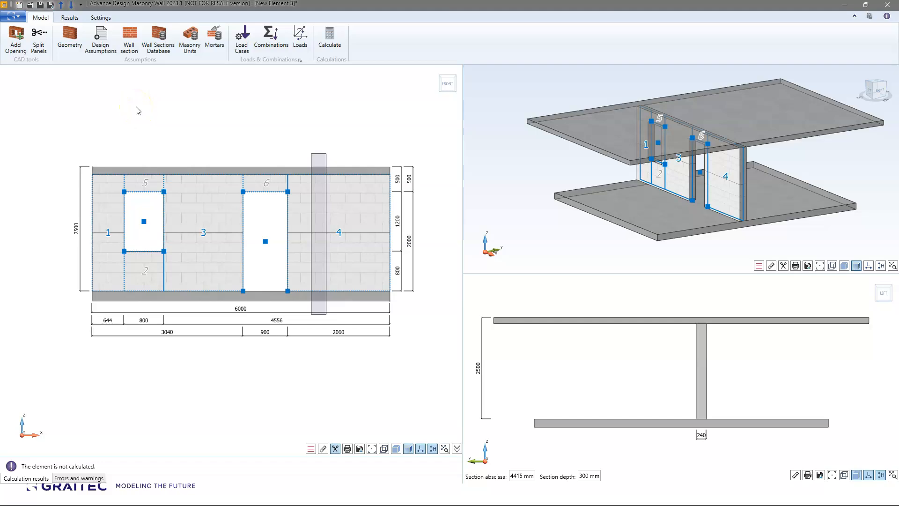
# - Examine the defined dead and live load cases and the load case that includes self weight
pyautogui.click(239, 38)
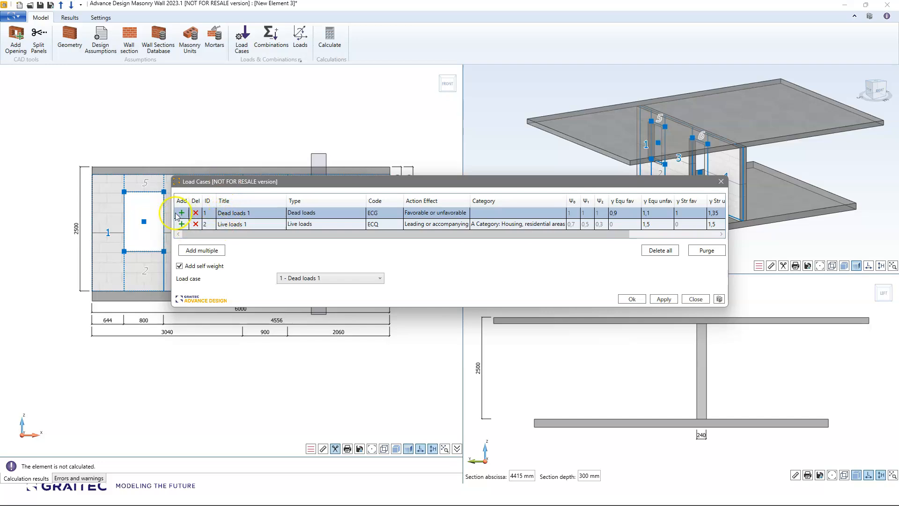
pyautogui.click(179, 266)
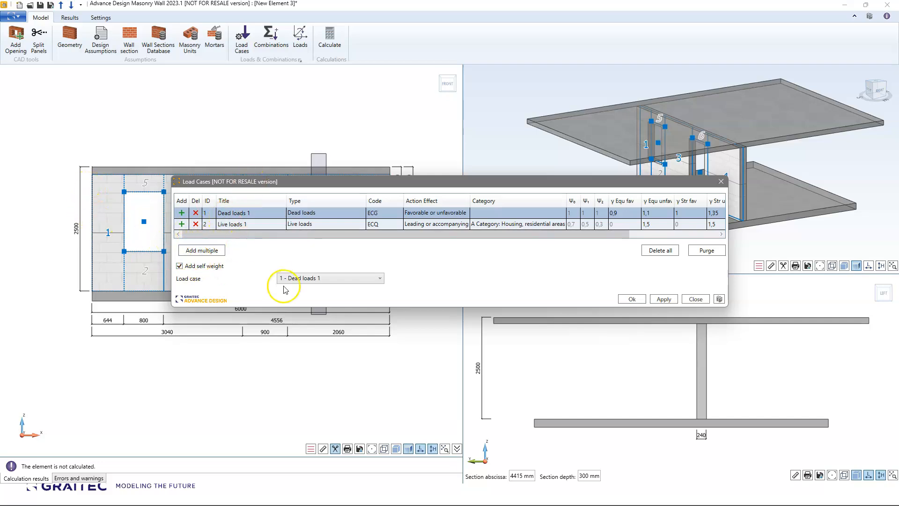
pyautogui.click(700, 300)
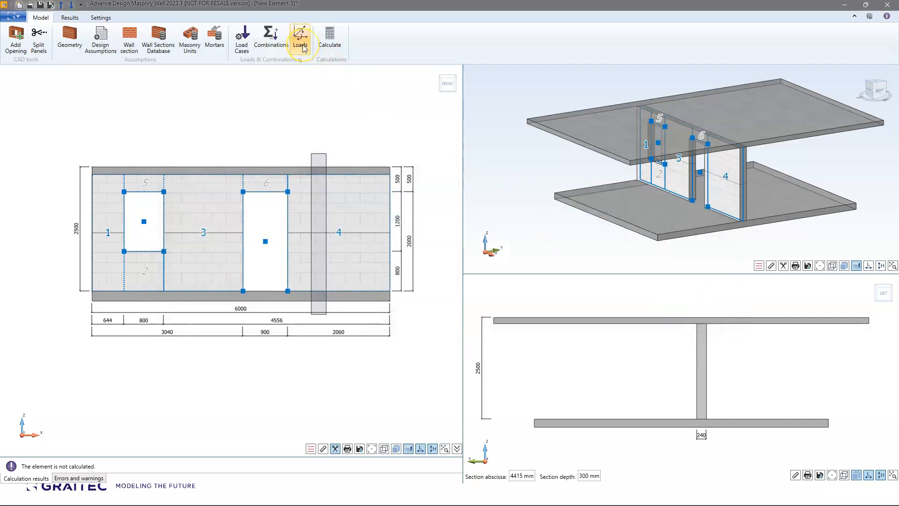
pyautogui.click(241, 39)
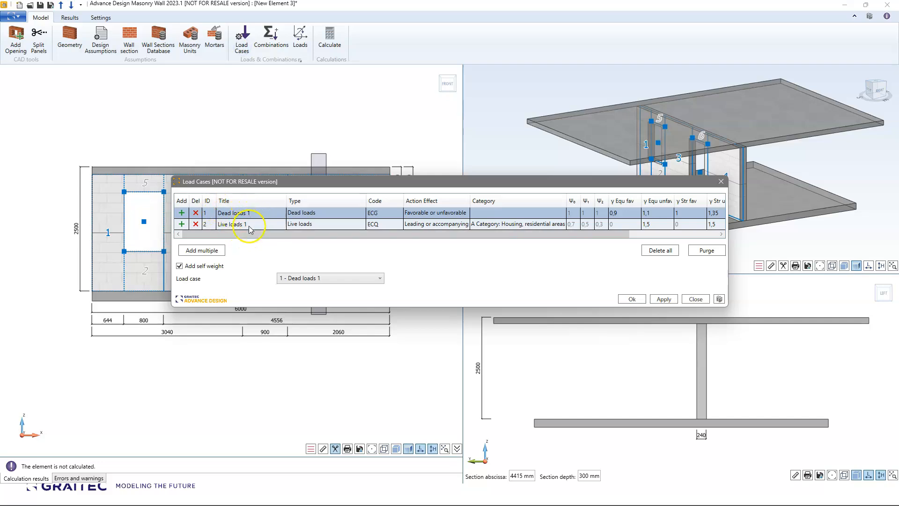
pyautogui.click(721, 182)
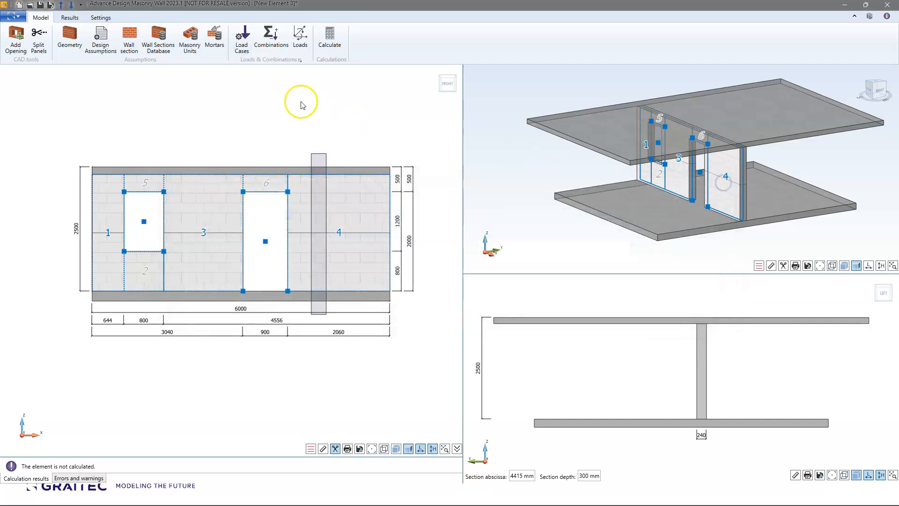
# - Examine the load types available for the wall: vertical and slab loads, planar loads and internal efforts
pyautogui.click(300, 40)
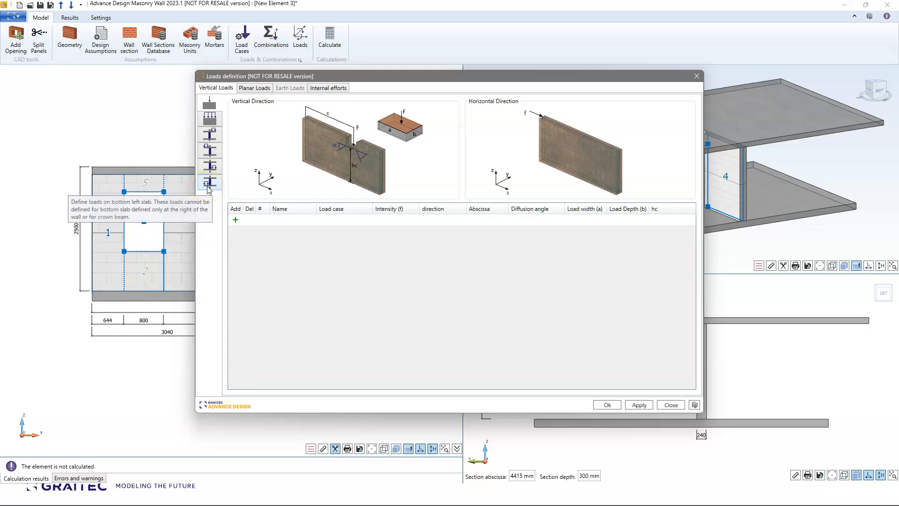
pyautogui.click(216, 105)
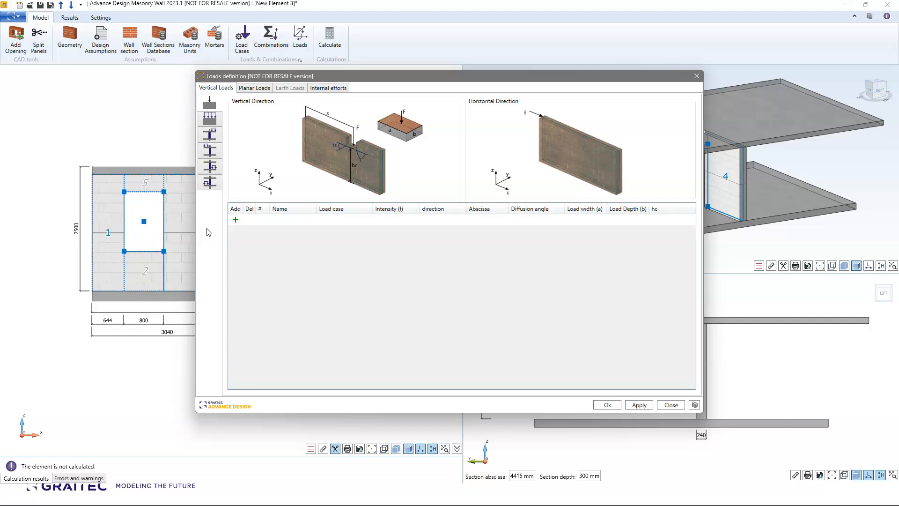
pyautogui.click(210, 136)
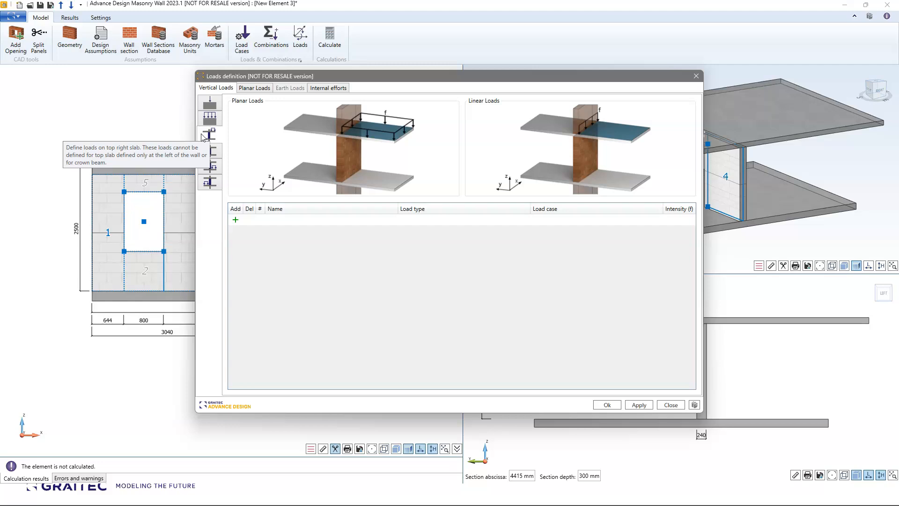
pyautogui.click(353, 166)
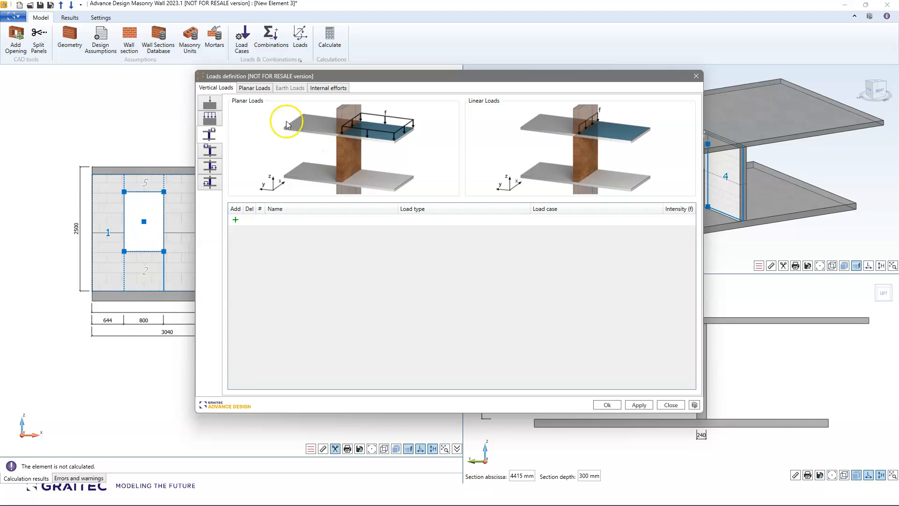
pyautogui.click(248, 89)
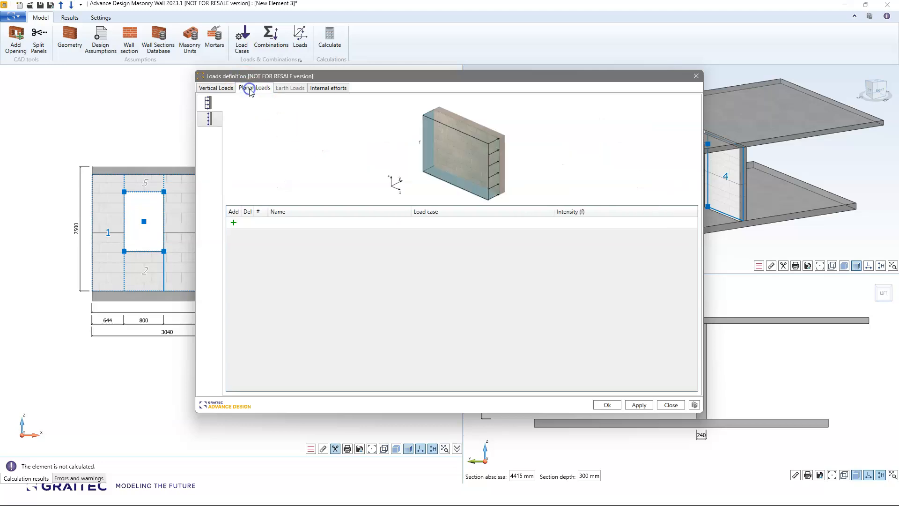
pyautogui.click(208, 102)
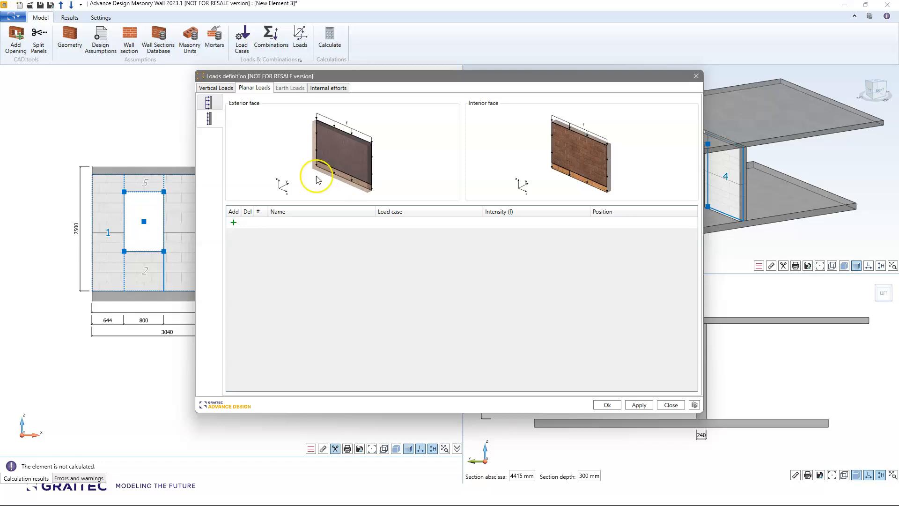
pyautogui.click(209, 118)
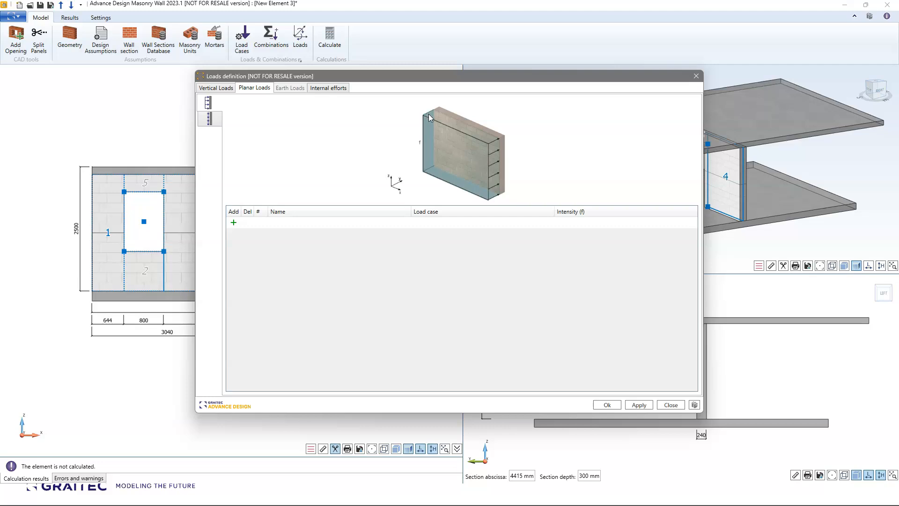
pyautogui.click(329, 88)
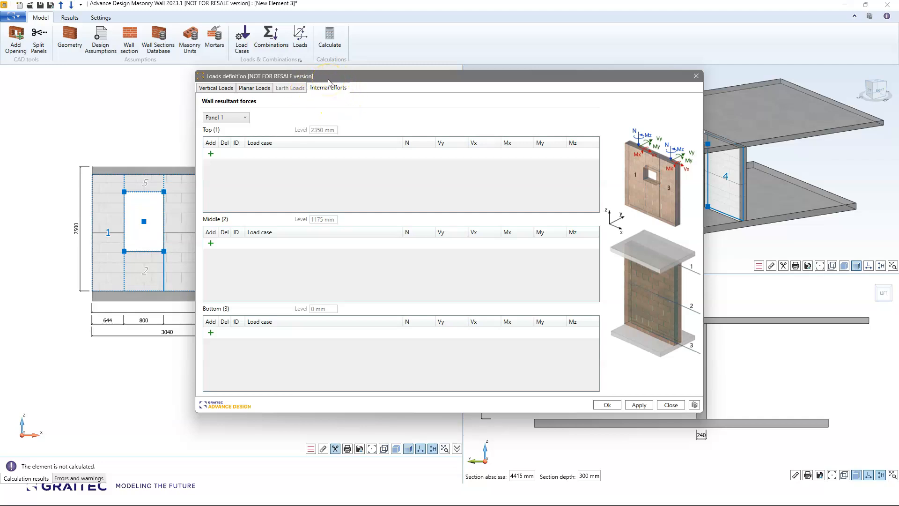
# - Add a vertical point load of 20 kN in the Dead loads 1 case at an abscissa of 3000 mm
pyautogui.click(216, 88)
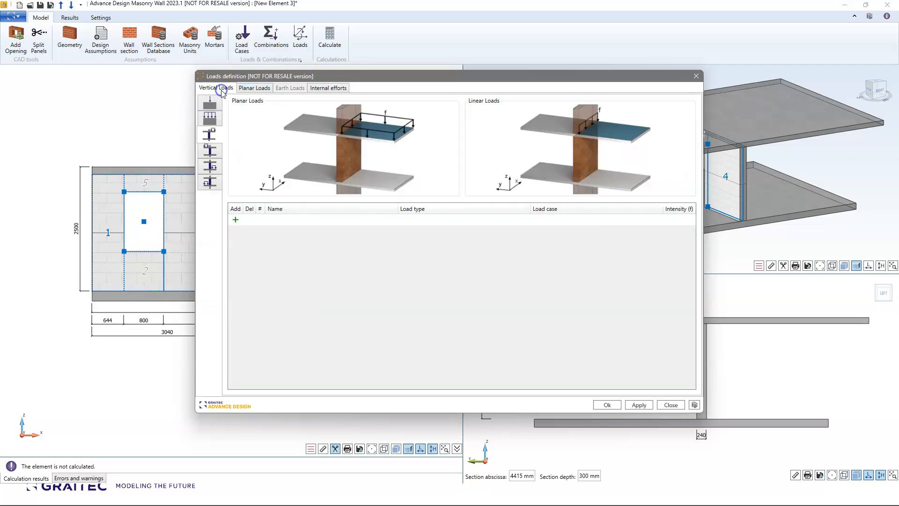
pyautogui.click(212, 102)
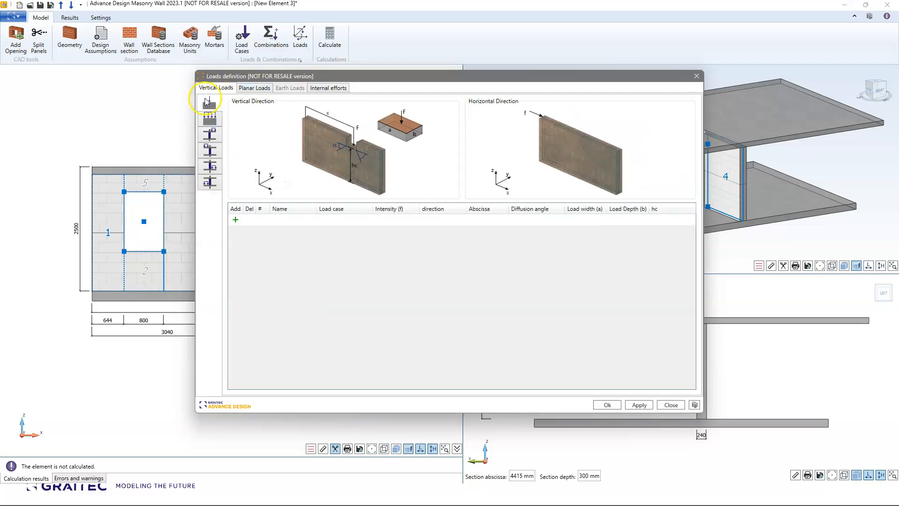
pyautogui.click(237, 220)
pyautogui.click(393, 219)
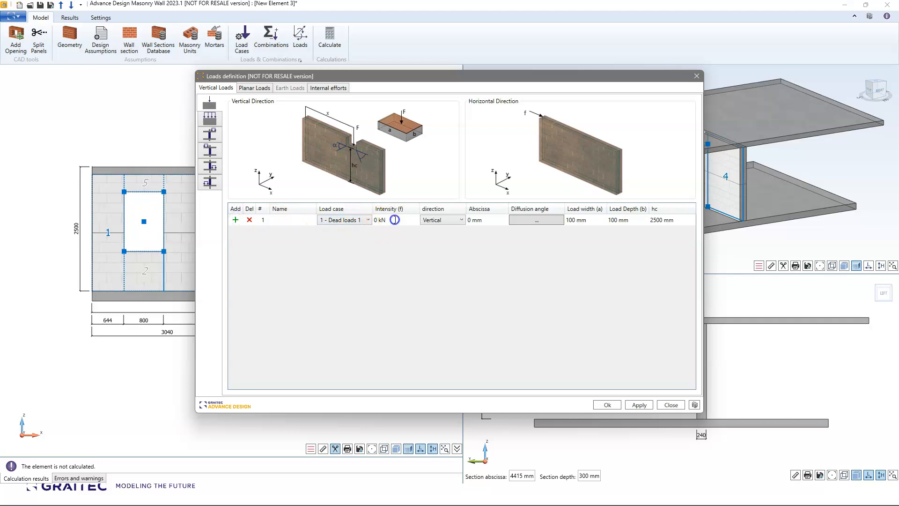
pyautogui.write('20')
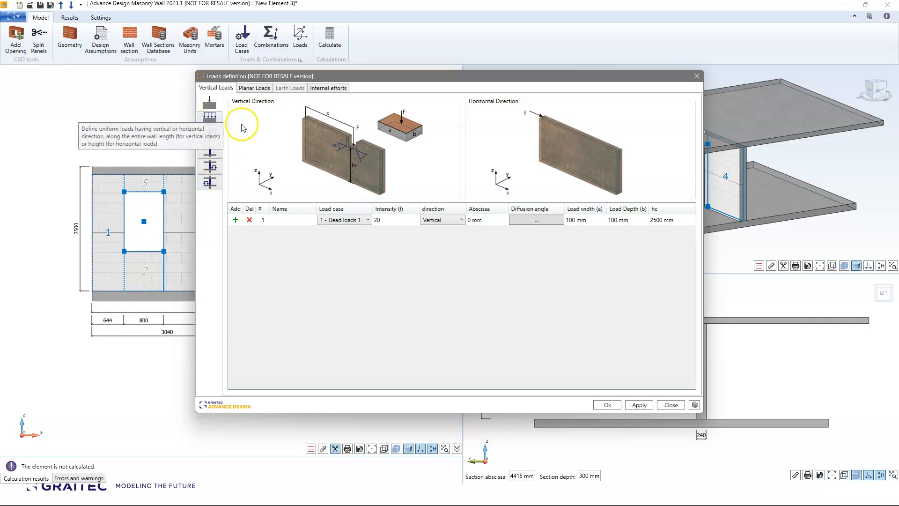
pyautogui.click(477, 220)
pyautogui.write('3000')
# - Set the point load's width to 200 mm, its depth to 250 mm and its height hc to 2300 mm
pyautogui.click(580, 223)
pyautogui.write('20')
pyautogui.write('0')
pyautogui.click(621, 221)
pyautogui.write('250')
pyautogui.click(666, 222)
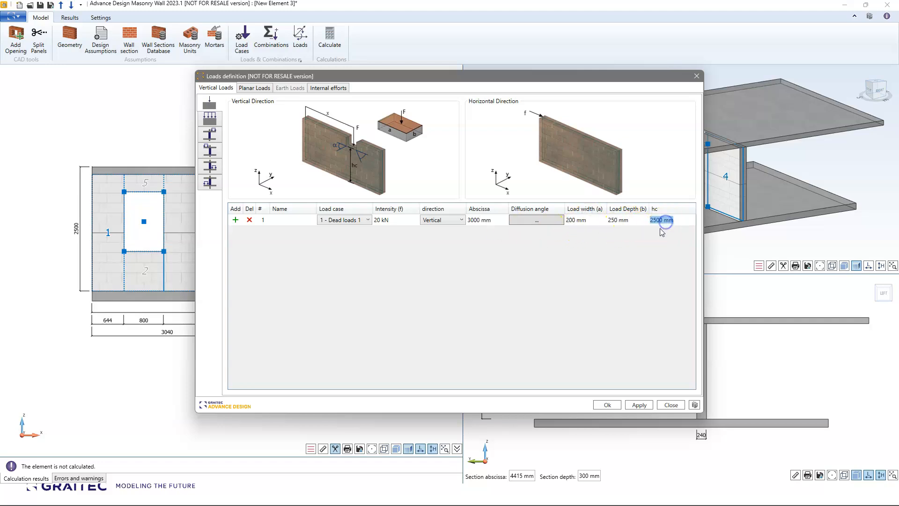
pyautogui.write('2300')
pyautogui.press('Return')
# - Set the point load's depth to 240 mm and its intensity to 50 kN
pyautogui.moveTo(516, 76); pyautogui.dragTo(607, 78)
pyautogui.click(715, 220)
pyautogui.write('240')
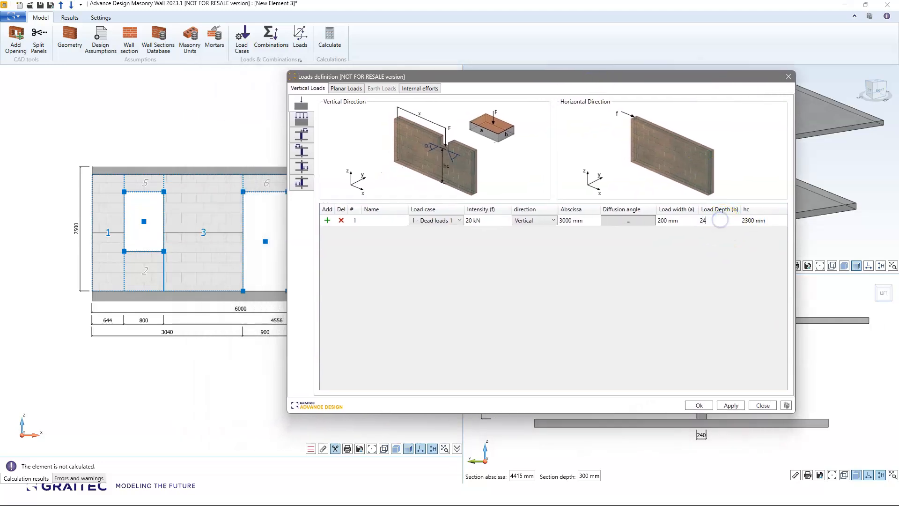
pyautogui.click(466, 222)
pyautogui.write('50')
pyautogui.click(771, 221)
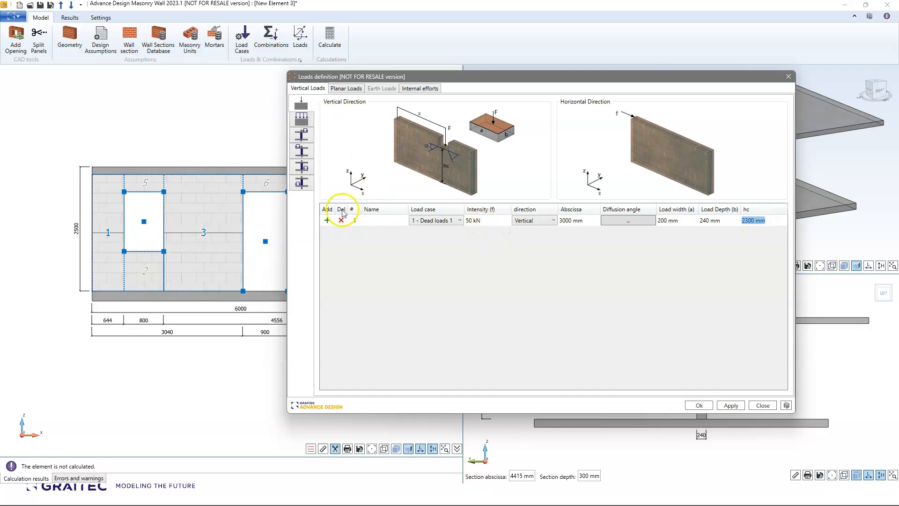
# - Add a second vertical point load of 25 kN at an abscissa of 4500 mm, keeping it in Dead loads 1
pyautogui.click(327, 220)
pyautogui.click(505, 231)
pyautogui.write('25')
pyautogui.click(580, 231)
pyautogui.write('4500')
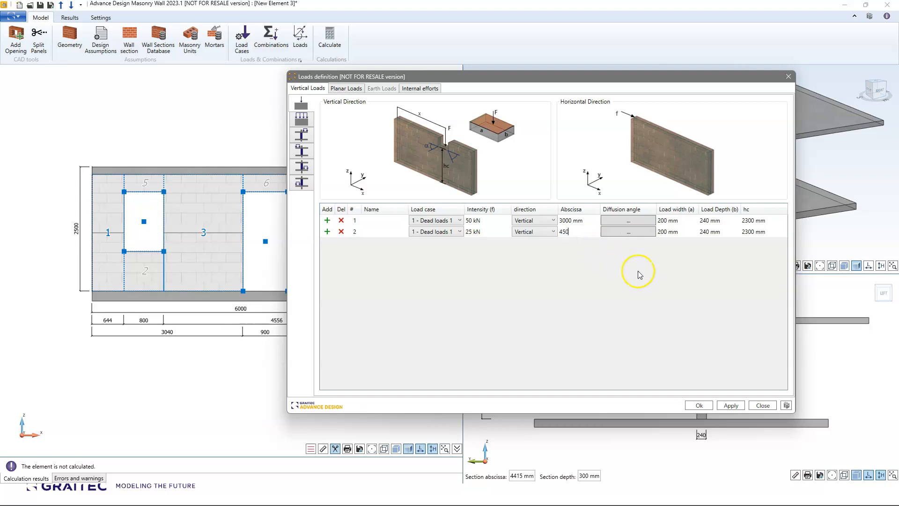
pyautogui.click(676, 233)
pyautogui.click(489, 232)
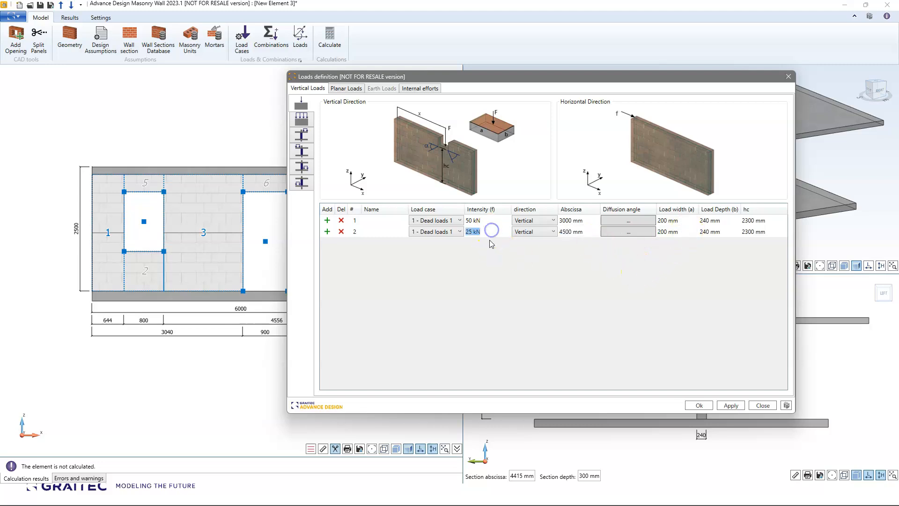
pyautogui.click(448, 233)
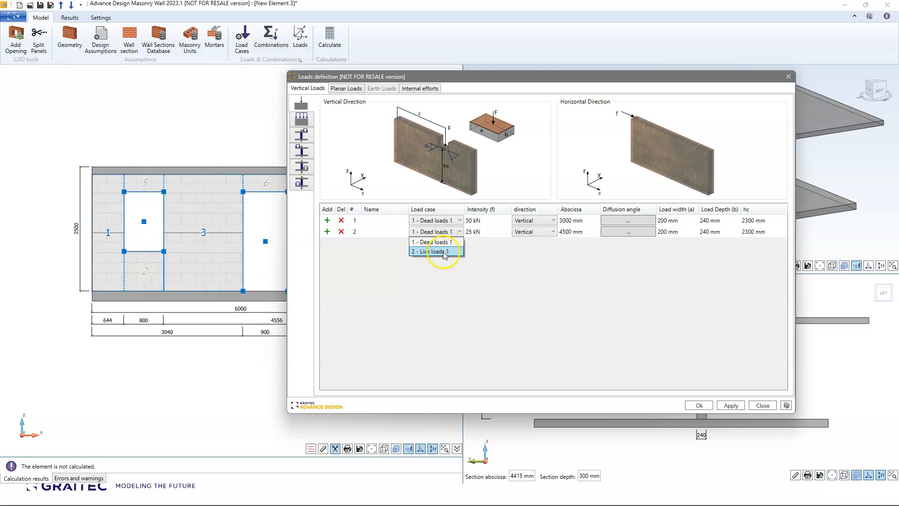
pyautogui.click(474, 279)
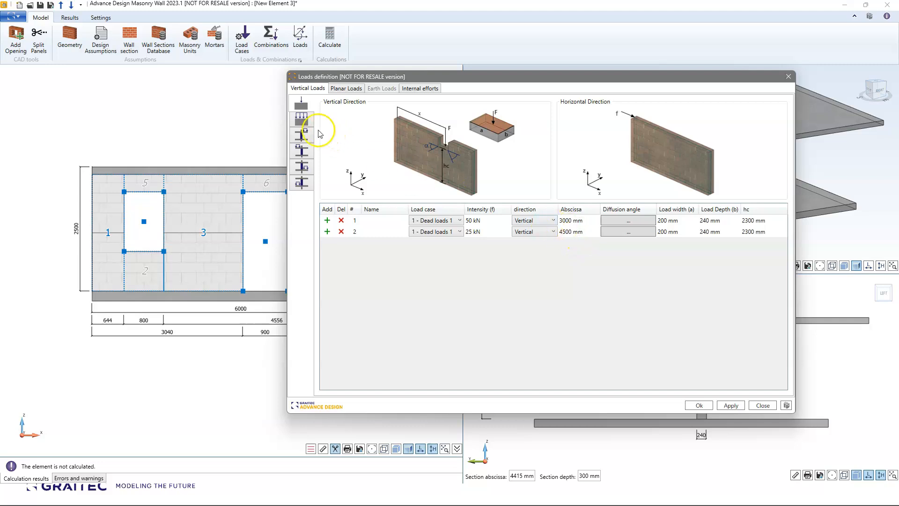
# - Add a vertical uniform load of 150 kN/m along the wall in the Dead loads 1 case
pyautogui.click(301, 119)
pyautogui.click(326, 221)
pyautogui.click(622, 221)
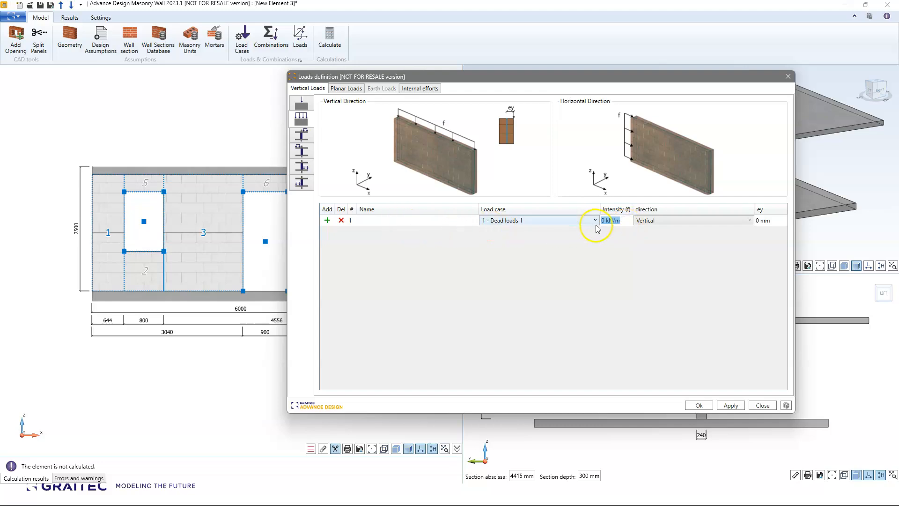
pyautogui.write('150')
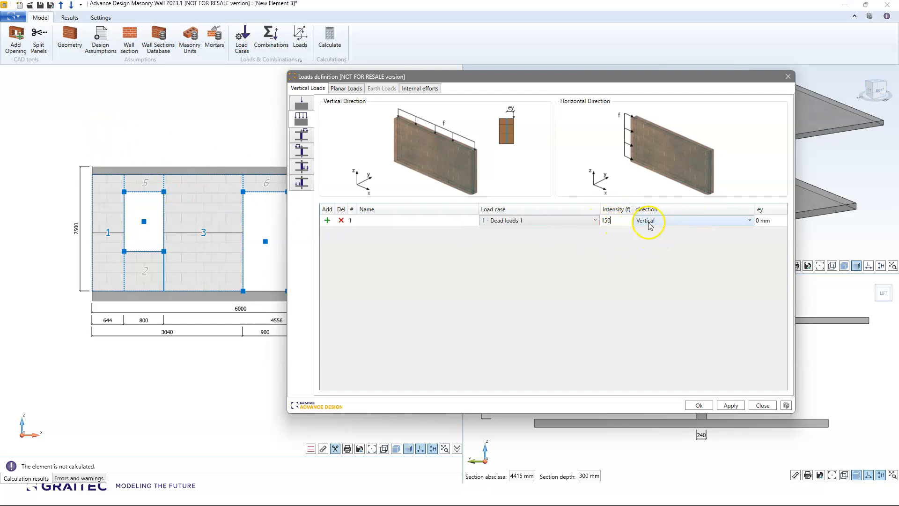
# - Add planar loads on the top right slab: 2 kN/m² in Dead loads 1 and 3 kN/m² in Live loads 1
pyautogui.click(301, 135)
pyautogui.click(328, 220)
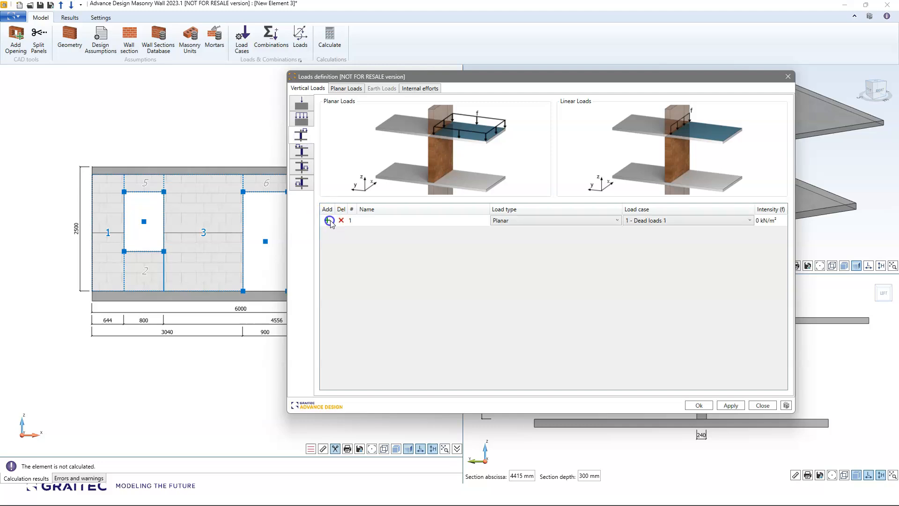
pyautogui.click(766, 220)
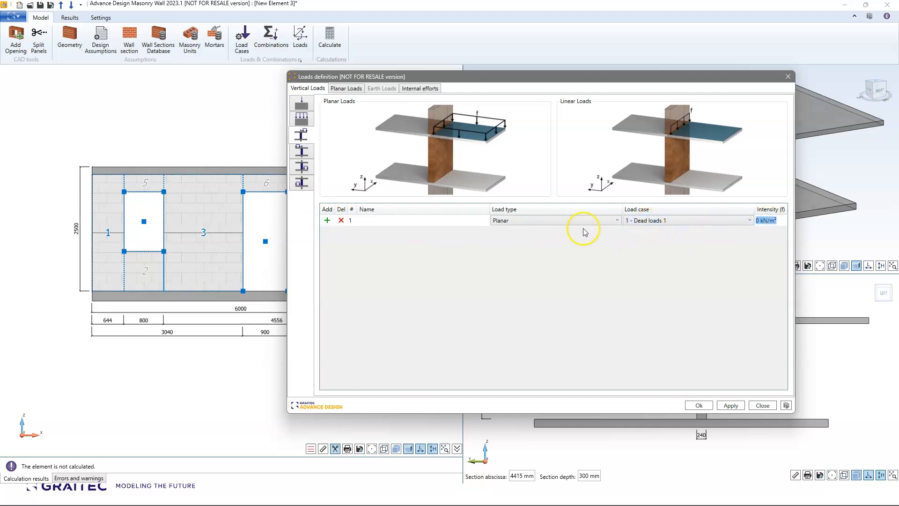
pyautogui.write('2')
pyautogui.click(327, 220)
pyautogui.click(653, 231)
pyautogui.click(665, 251)
pyautogui.click(767, 231)
pyautogui.write('3')
pyautogui.click(686, 267)
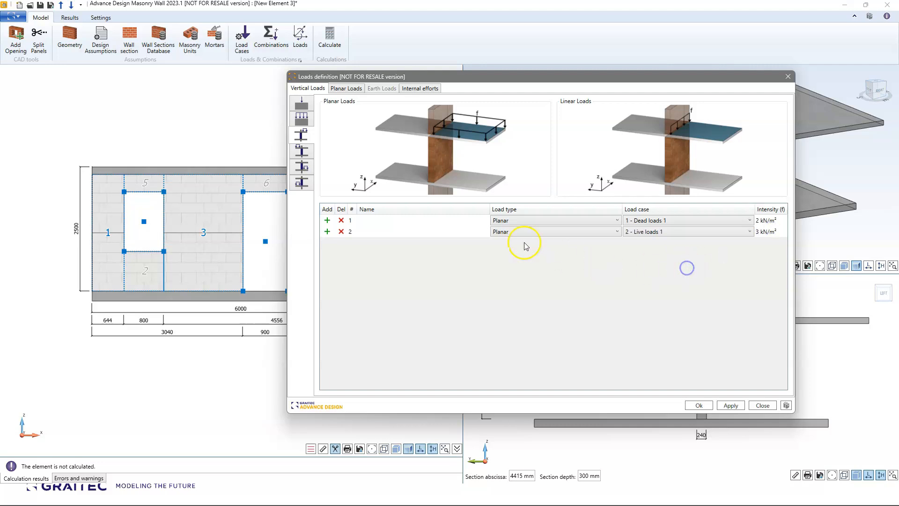
# - Add planar loads of 2 kN/m² and 3 kN/m² on the top left slab, both in Dead loads 1
pyautogui.click(302, 153)
pyautogui.click(327, 220)
pyautogui.click(762, 222)
pyautogui.write('2')
pyautogui.click(780, 235)
pyautogui.write('3 kN/m²')
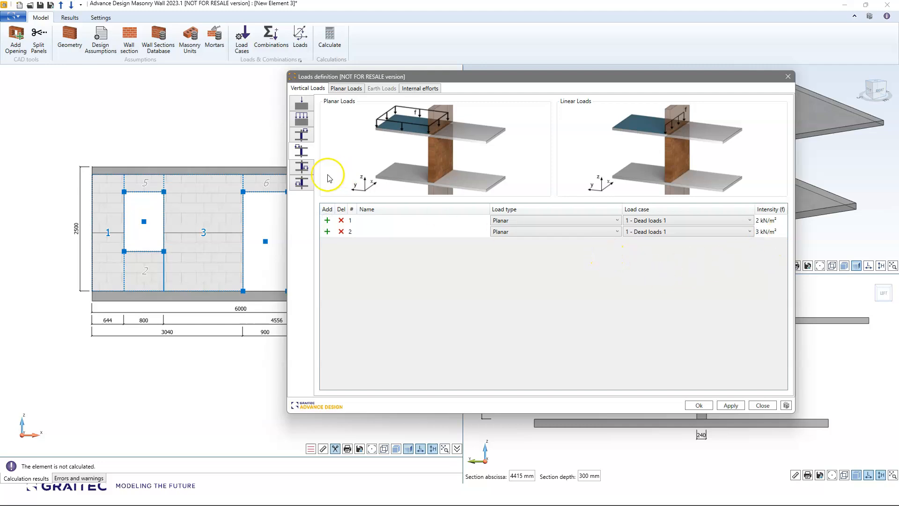
# - Add a planar dead load on the bottom right slab and one of 2 kN/m² on the bottom left slab
pyautogui.click(301, 167)
pyautogui.click(327, 220)
pyautogui.click(781, 222)
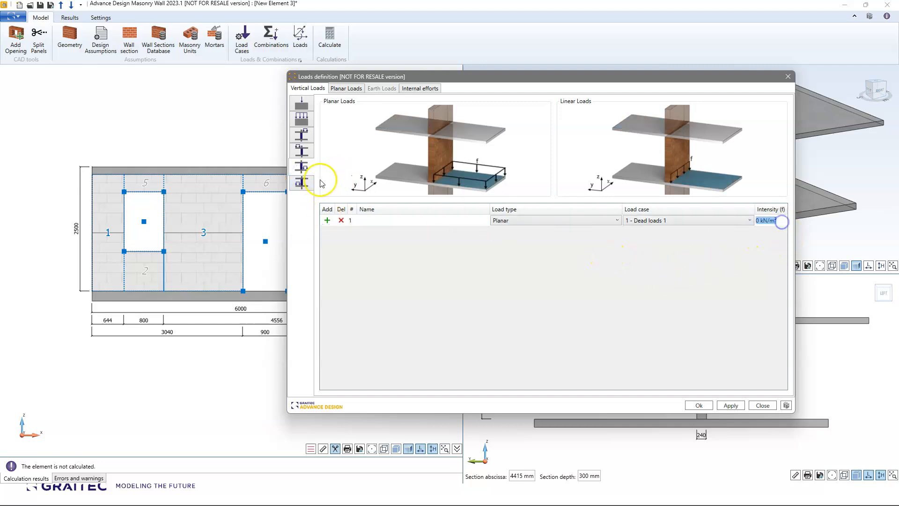
pyautogui.click(301, 183)
pyautogui.click(327, 220)
pyautogui.click(765, 225)
pyautogui.write('2')
pyautogui.click(713, 266)
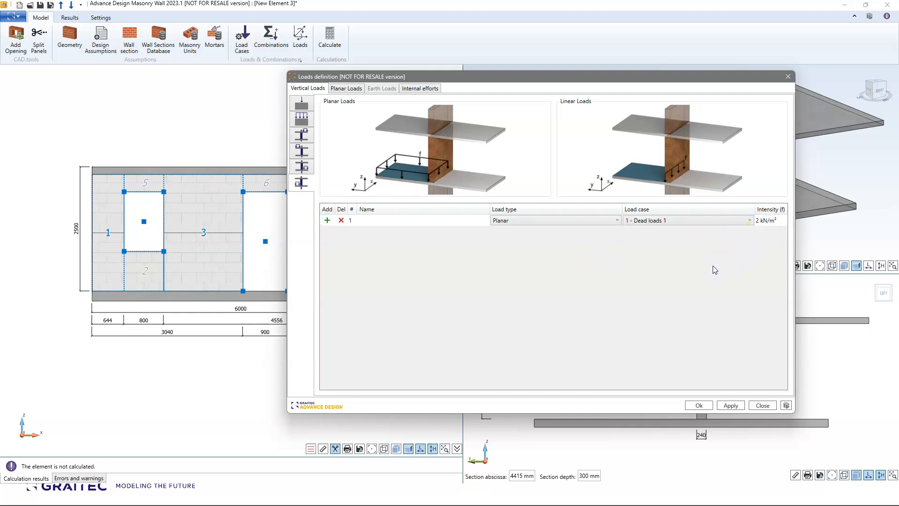
# - Add a planar load of intensity 0,5 in the Live loads 1 case and confirm the load definitions
pyautogui.click(347, 88)
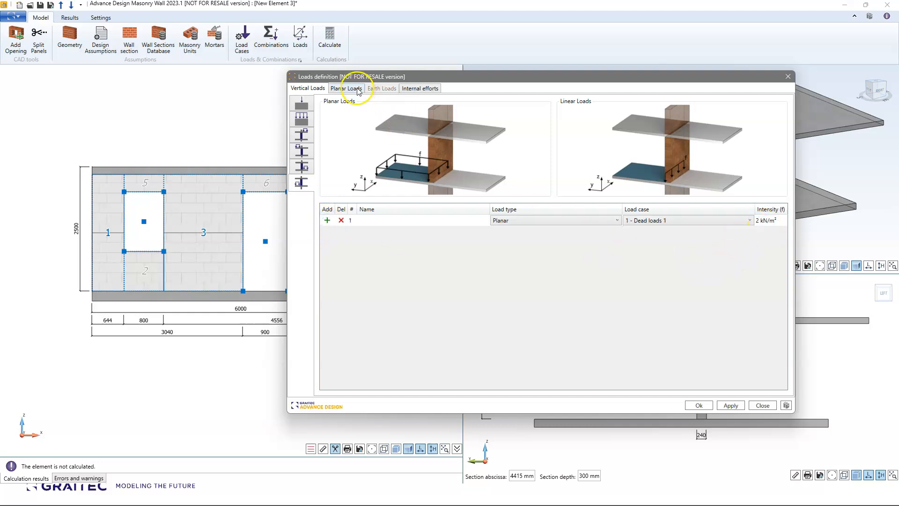
pyautogui.click(325, 223)
pyautogui.click(571, 234)
pyautogui.click(569, 224)
pyautogui.click(568, 233)
pyautogui.click(682, 222)
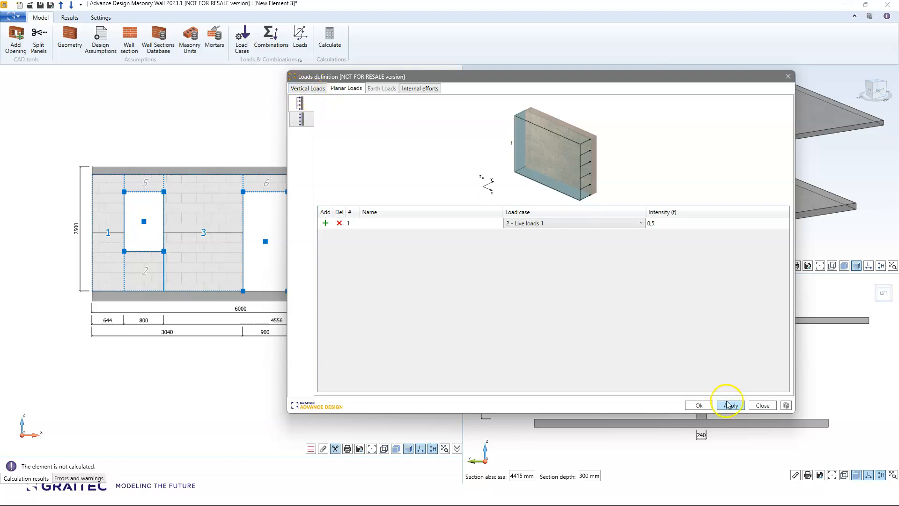
pyautogui.click(698, 405)
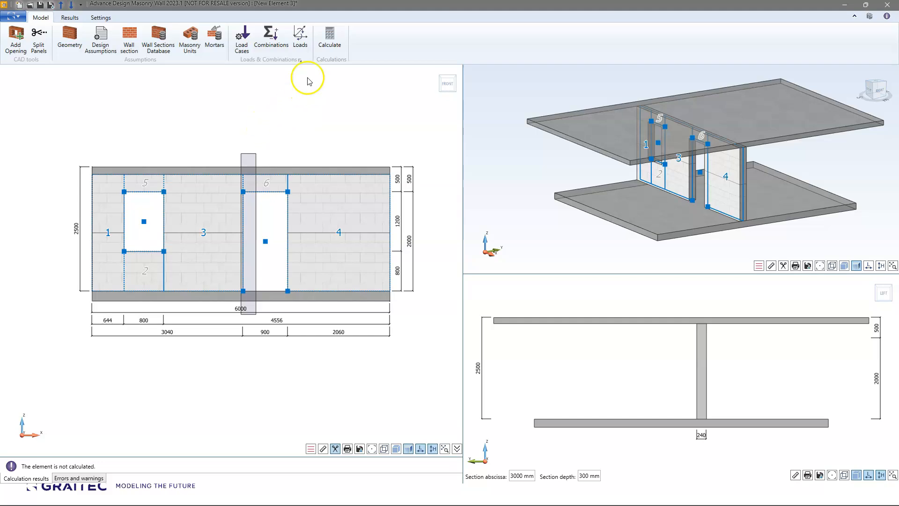
# - Calculate the wall and review the critical panel's verification results for vertical, concentrated and shear loads and resisting moments
pyautogui.click(330, 36)
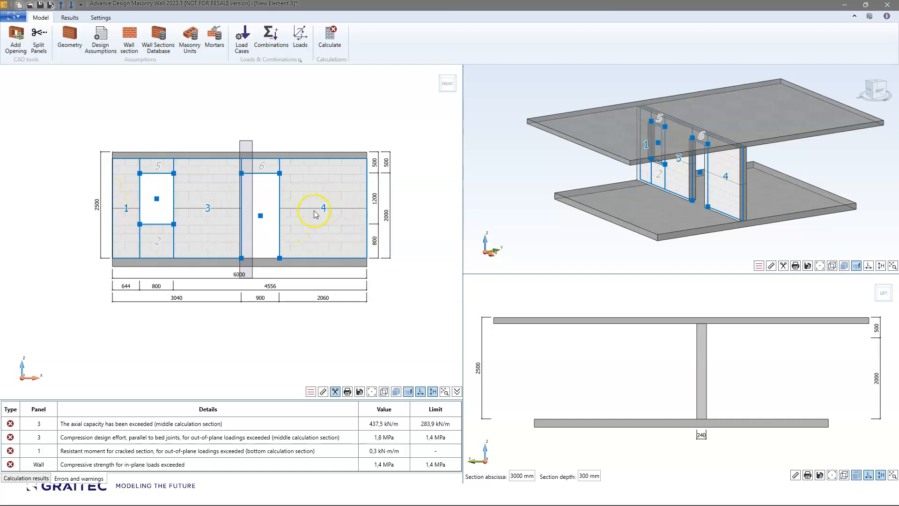
pyautogui.click(33, 478)
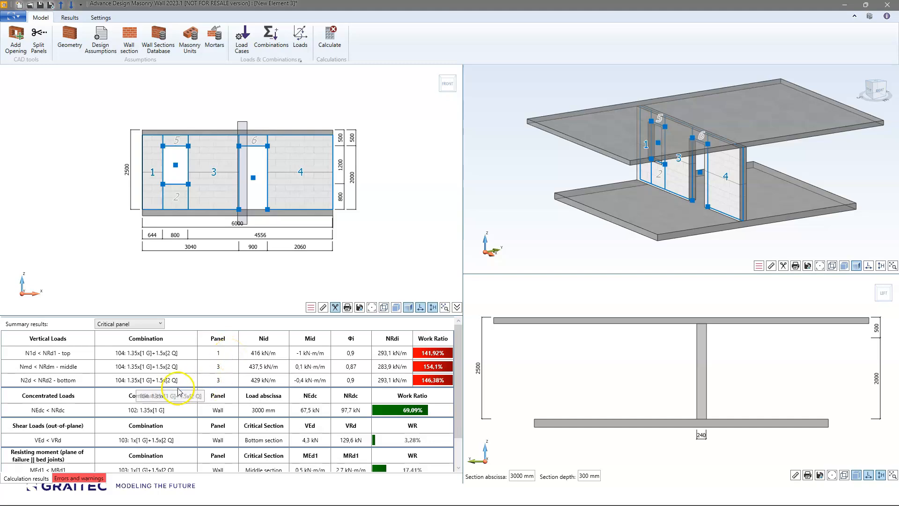
pyautogui.scroll(-1, 202, 384)
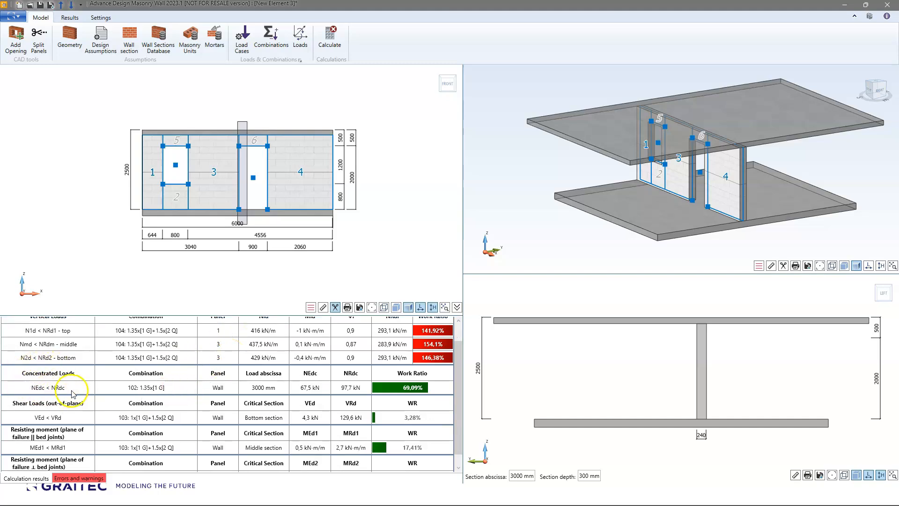
pyautogui.scroll(1, 75, 401)
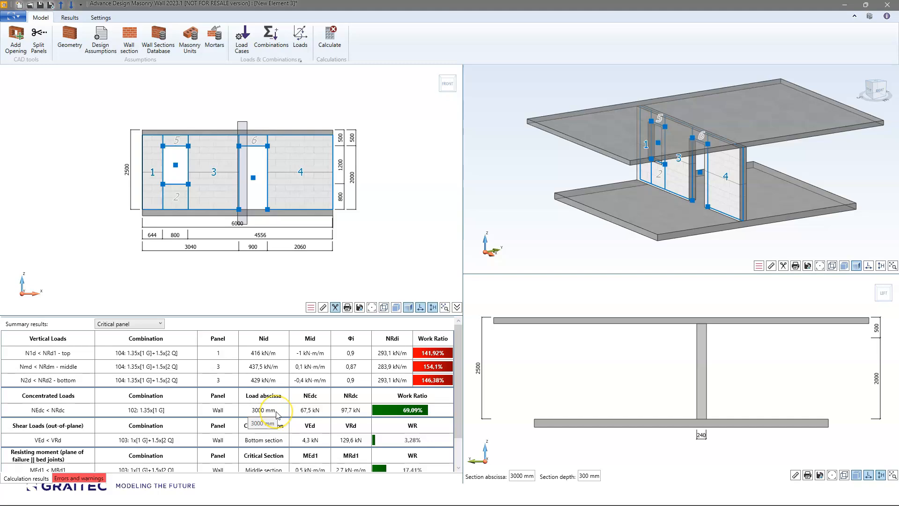
pyautogui.scroll(-1, 272, 413)
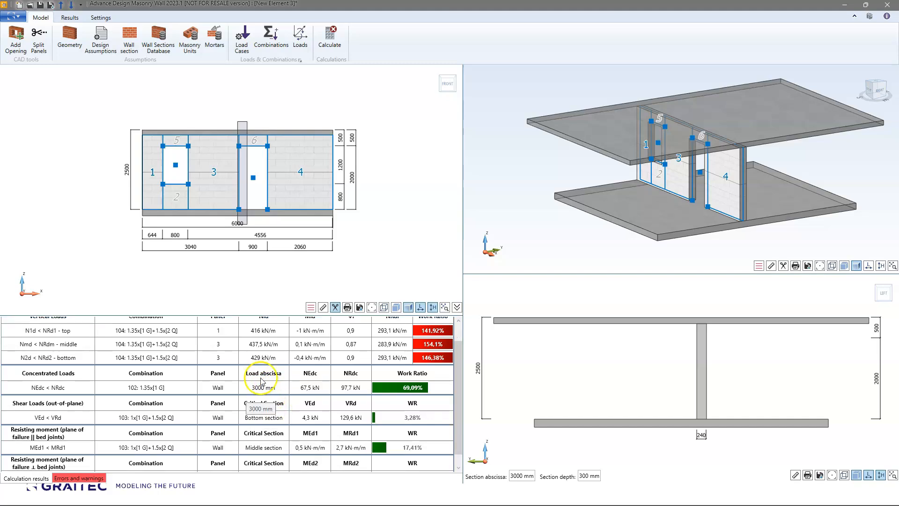
pyautogui.scroll(-1, 260, 374)
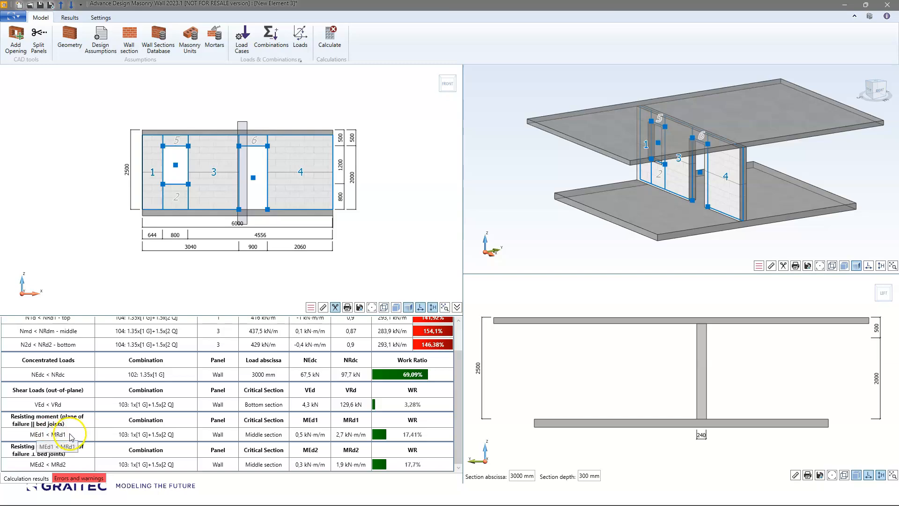
pyautogui.scroll(2, 80, 435)
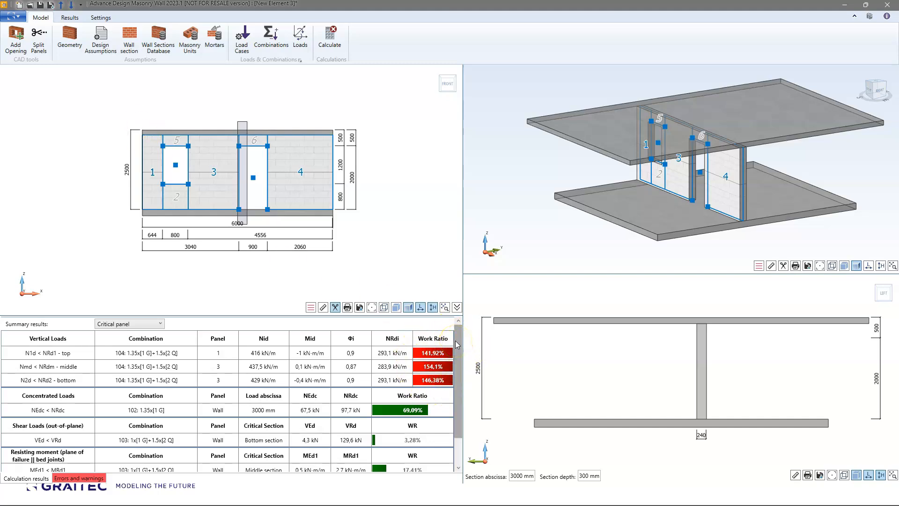
# - Show the summary results for Panel 1, Panel 3 and Panel 4 in turn
pyautogui.click(129, 324)
pyautogui.click(108, 334)
pyautogui.click(140, 324)
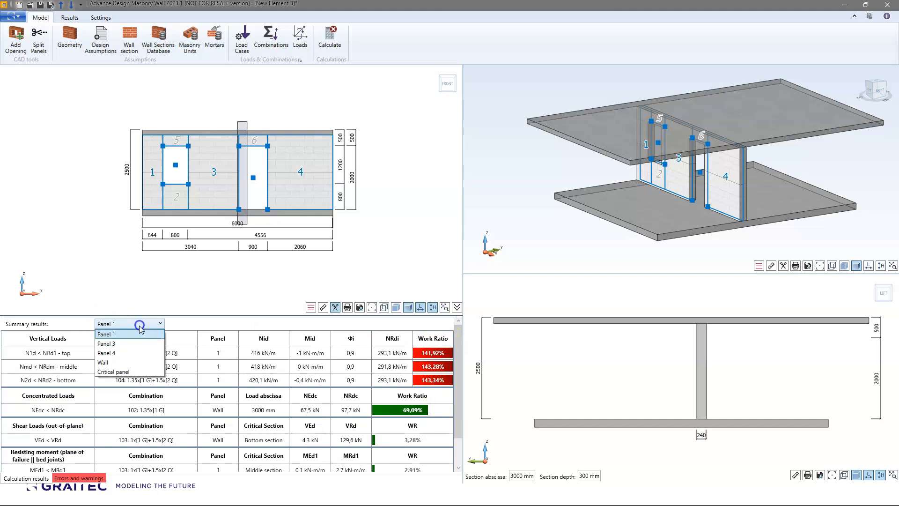
pyautogui.click(131, 343)
pyautogui.click(144, 323)
pyautogui.click(128, 353)
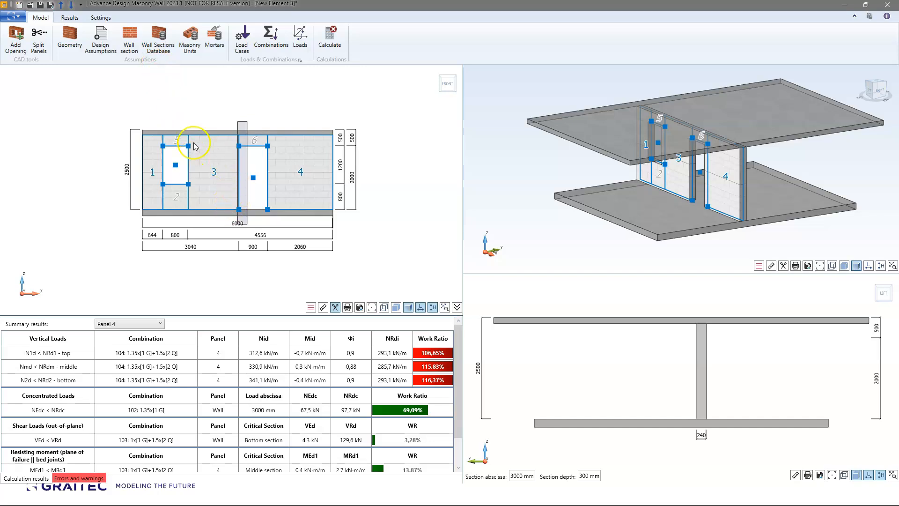
# - Set the wall leaf to Aerated concrete, type 700 with a thickness of 300 mm and recalculate to view the results
pyautogui.click(125, 49)
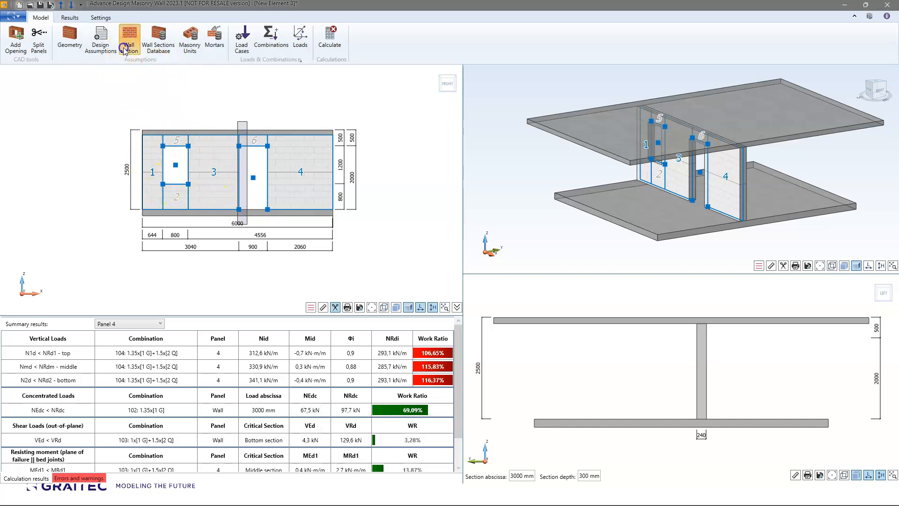
pyautogui.click(520, 121)
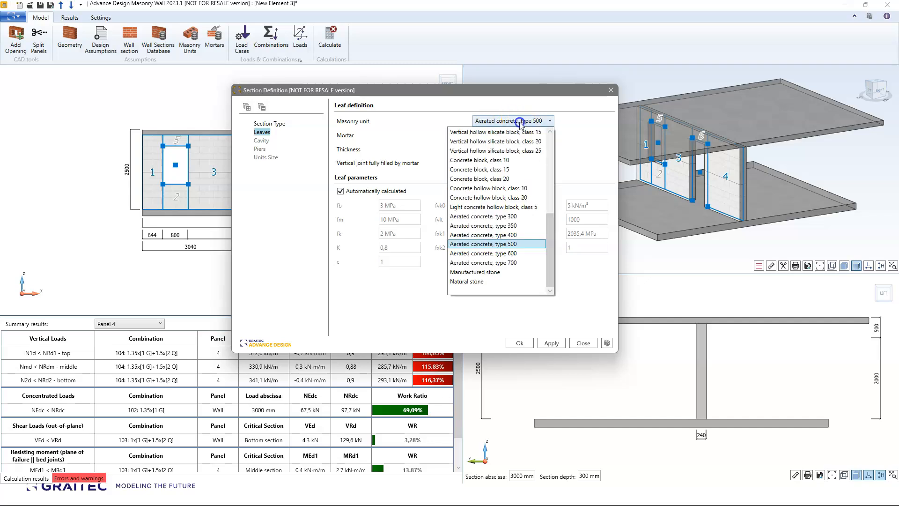
pyautogui.click(489, 263)
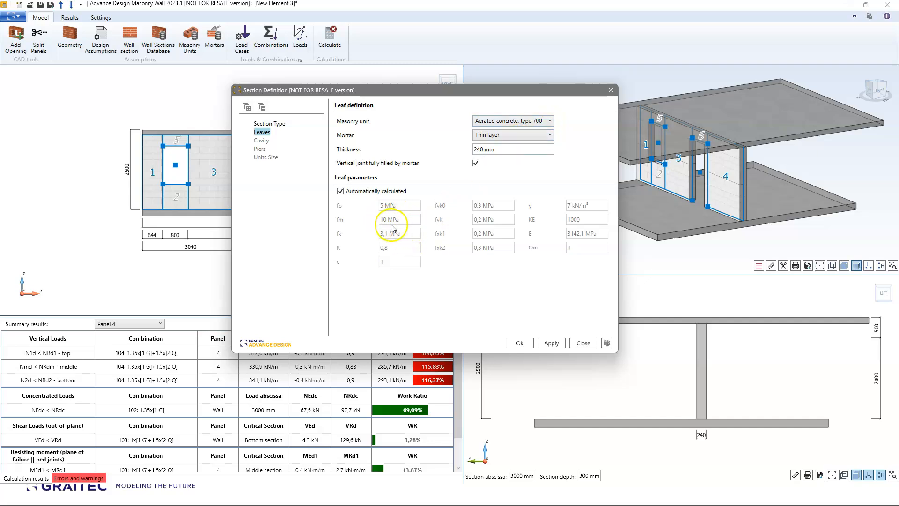
pyautogui.click(509, 150)
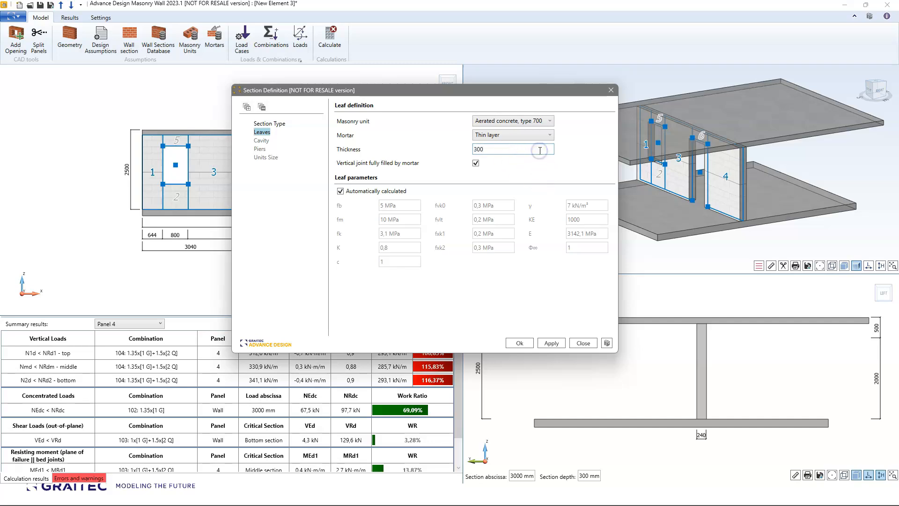
pyautogui.click(532, 343)
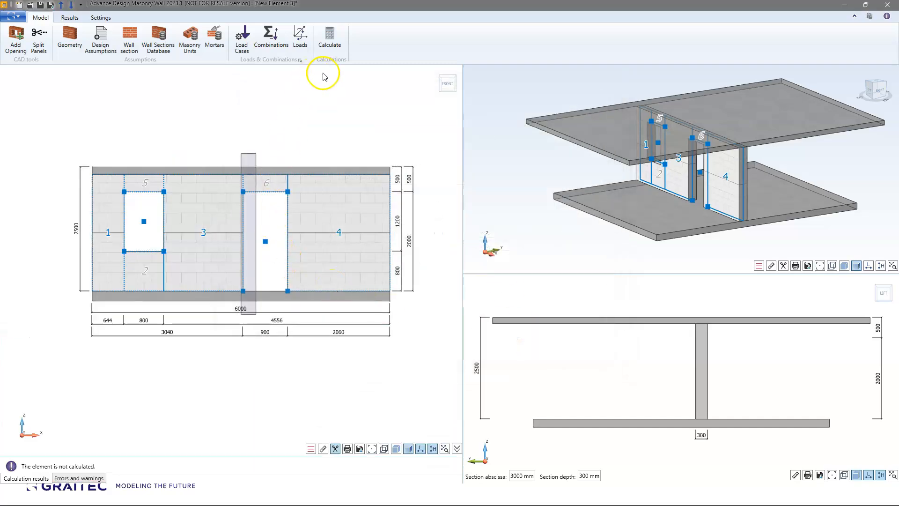
pyautogui.click(331, 42)
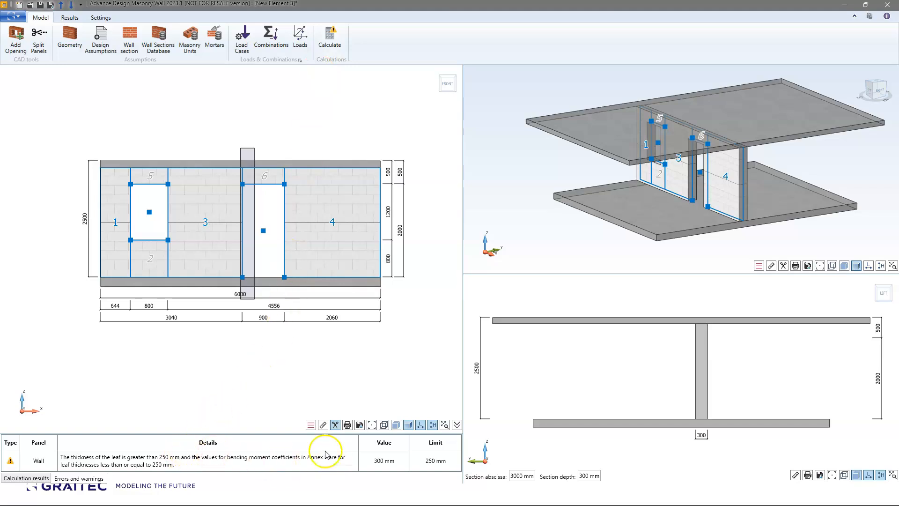
pyautogui.click(26, 478)
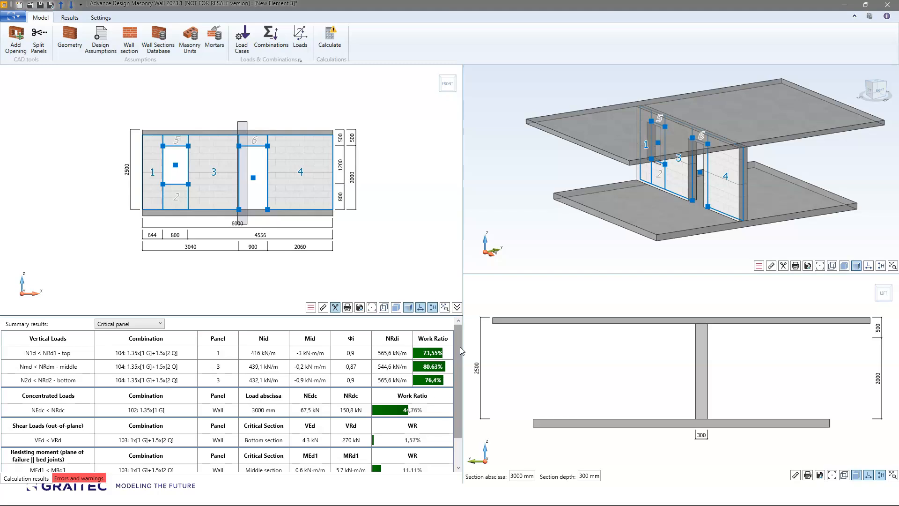
pyautogui.click(108, 38)
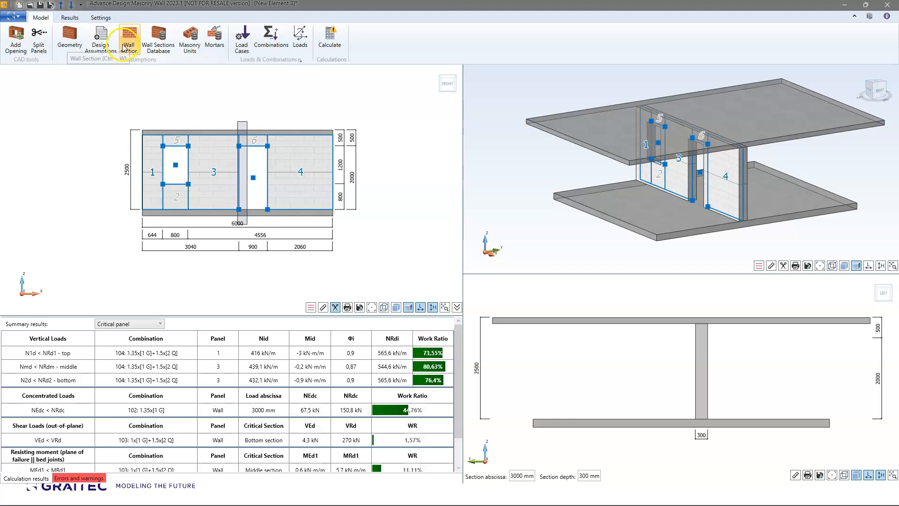
pyautogui.click(176, 165)
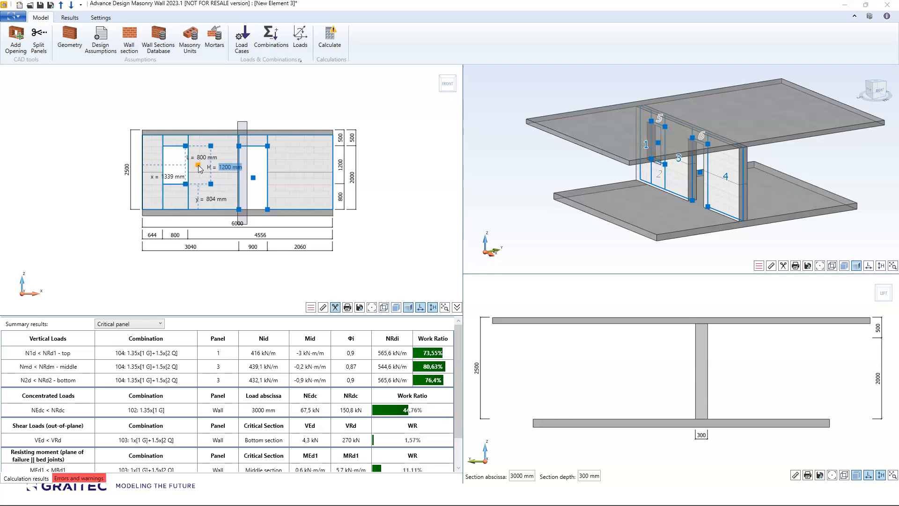
pyautogui.press('Escape')
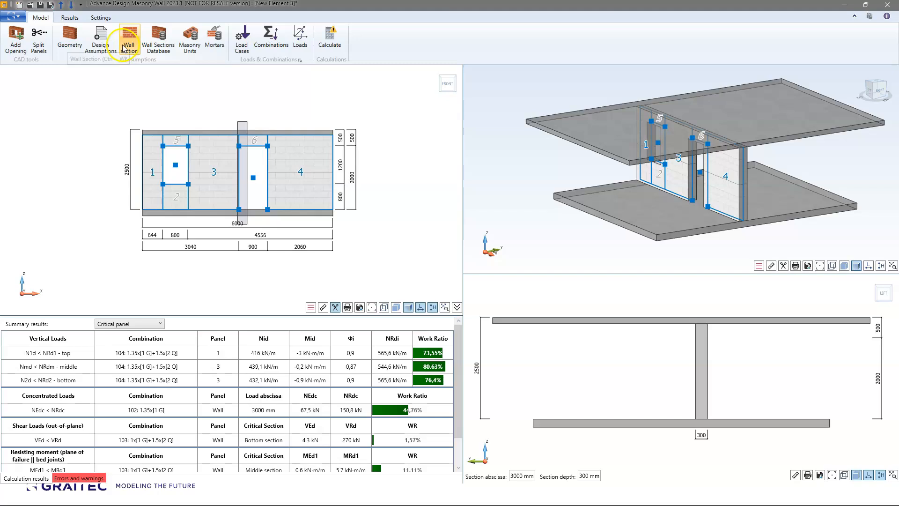
# - Move the window opening to about 351 mm from the wall's left end and recalculate to view the results
pyautogui.click(176, 166)
pyautogui.click(166, 165)
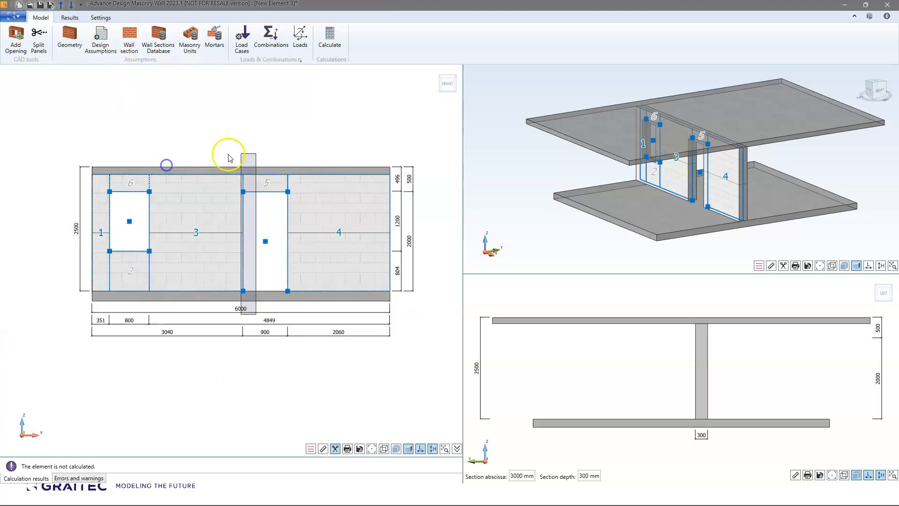
pyautogui.click(330, 35)
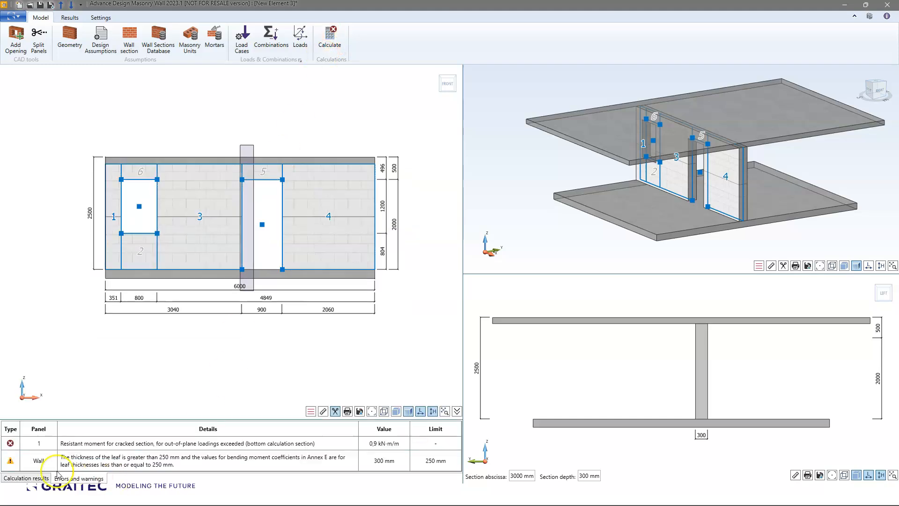
pyautogui.click(35, 478)
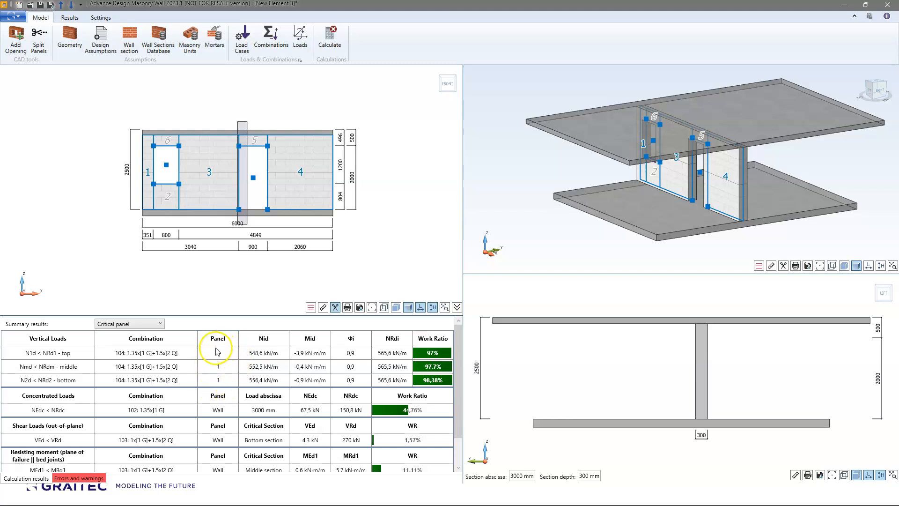
# - Move the window opening to about 1074 mm from the wall's left end and recalculate to view the results
pyautogui.moveTo(168, 165); pyautogui.dragTo(190, 168)
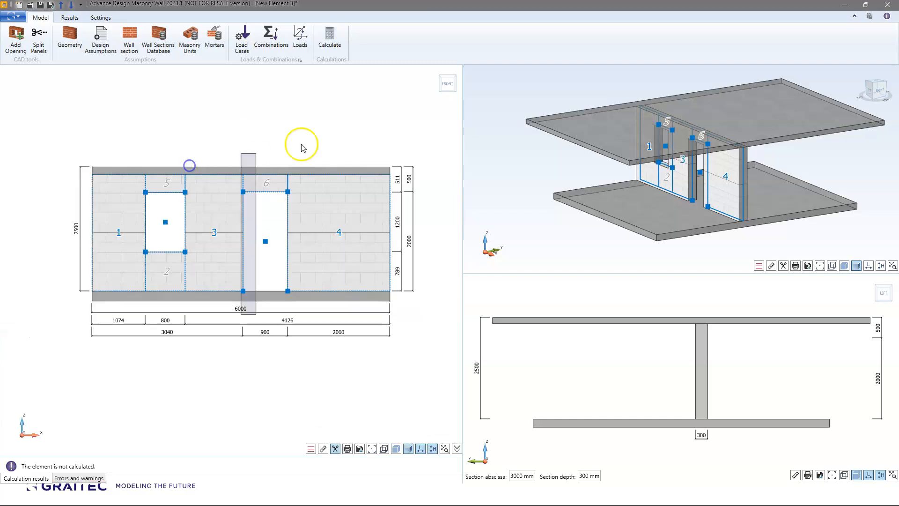
pyautogui.click(330, 43)
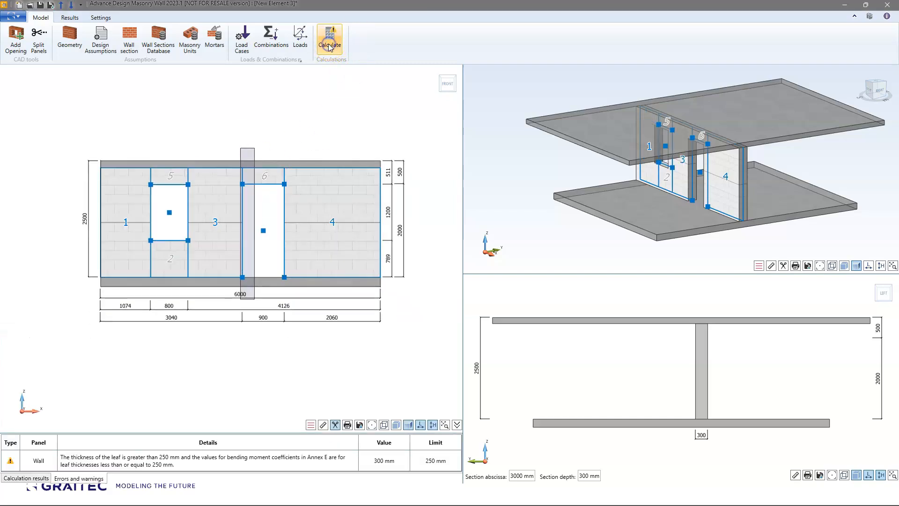
pyautogui.click(32, 477)
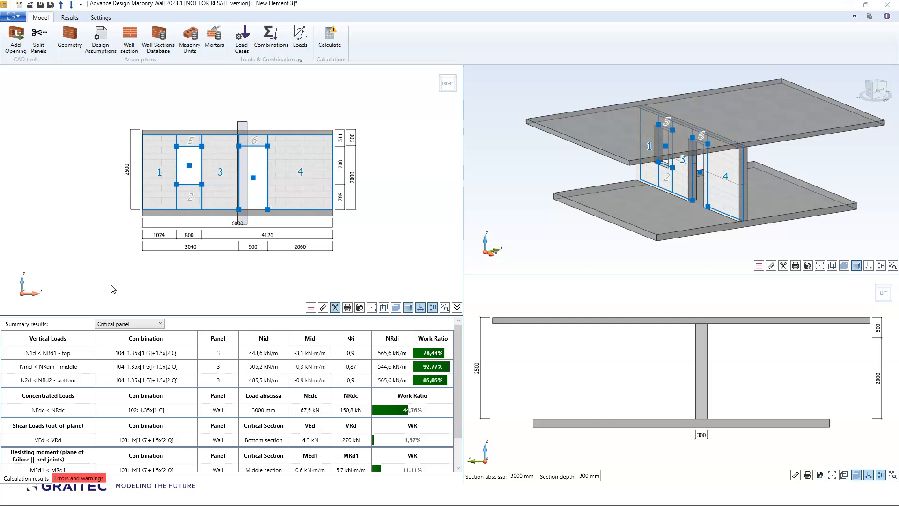
# - Display the leaf stress diagram of the calculated wall
pyautogui.click(75, 19)
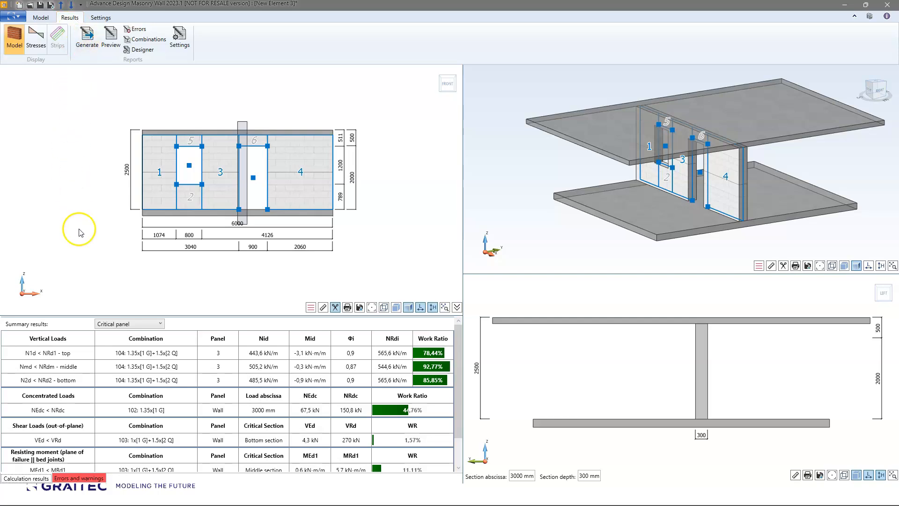
pyautogui.click(32, 42)
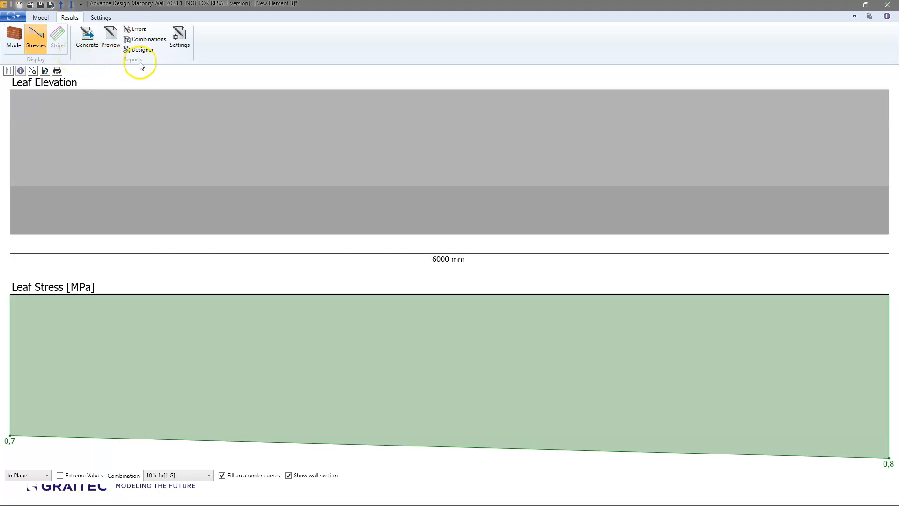
# - Choose Masonry Wall Detailed Report as the report template and confirm the report settings
pyautogui.click(179, 37)
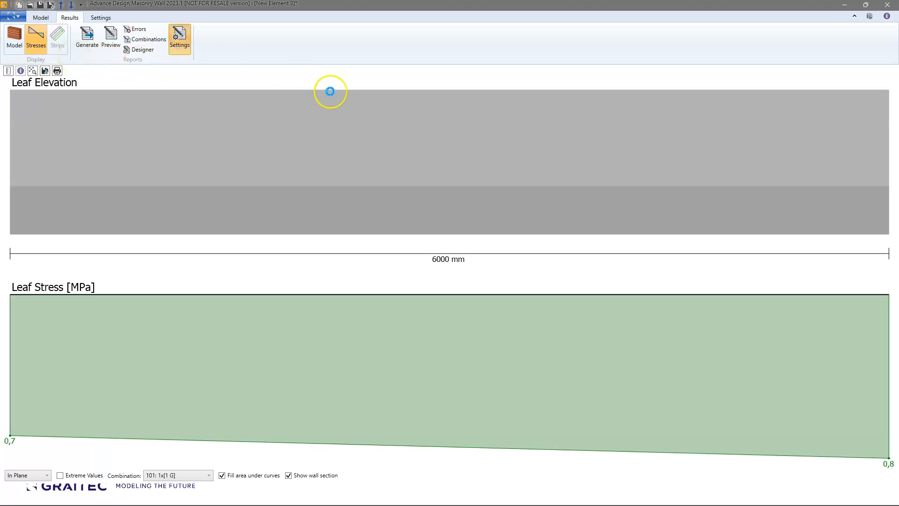
pyautogui.click(361, 126)
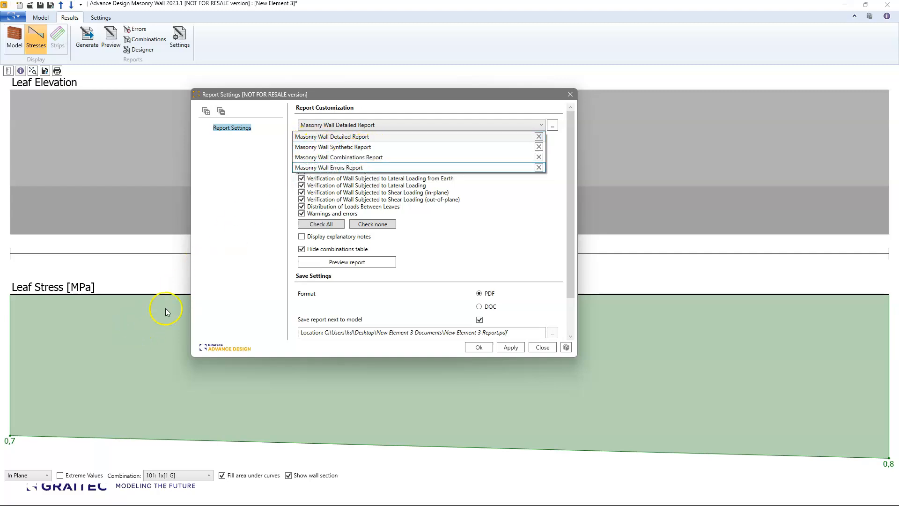
pyautogui.click(342, 136)
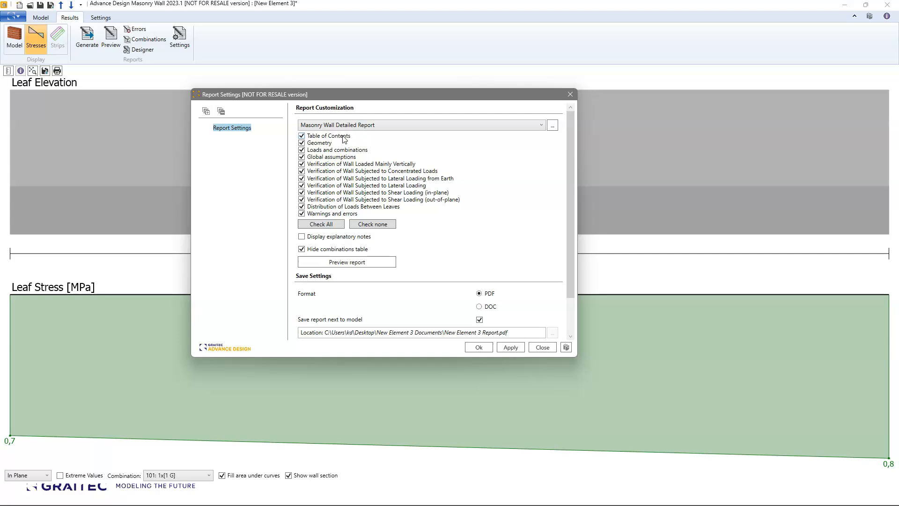
pyautogui.click(484, 350)
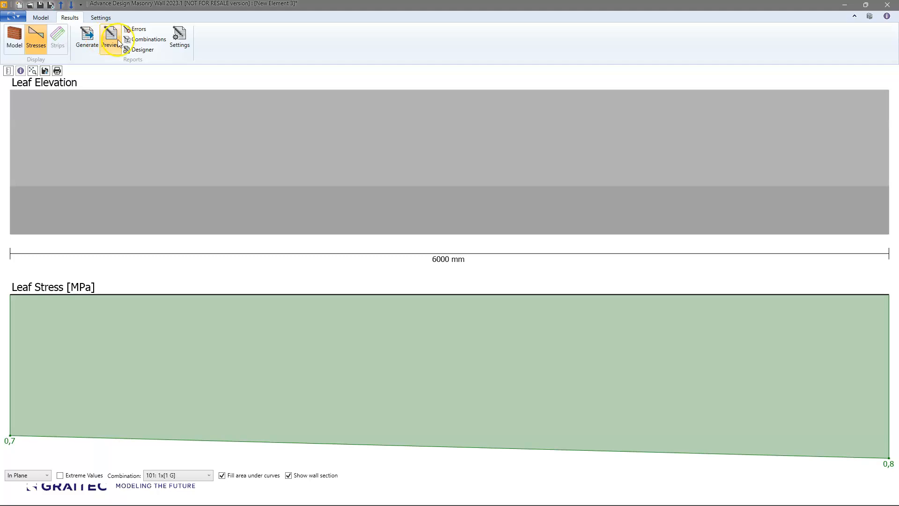
# - Generate the Masonry Wall Detailed Report and review its table of contents and geometry description
pyautogui.click(89, 41)
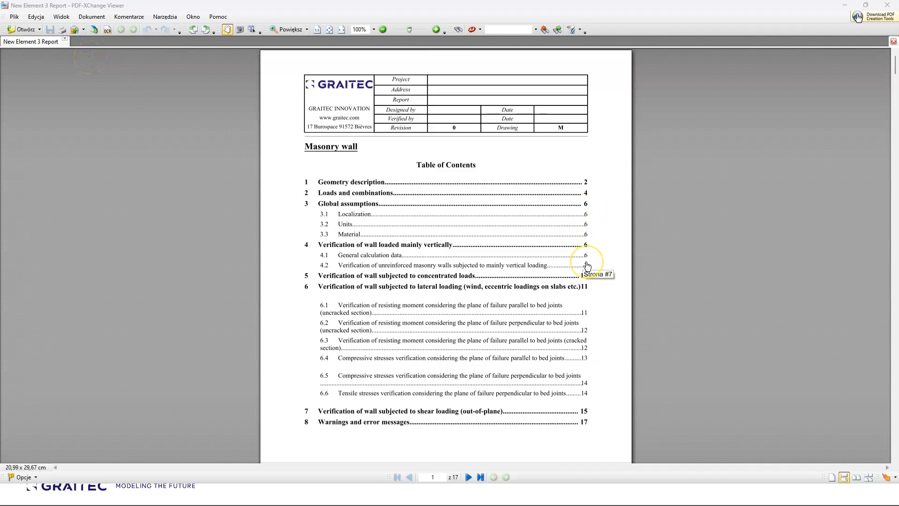
pyautogui.scroll(-1, 602, 201)
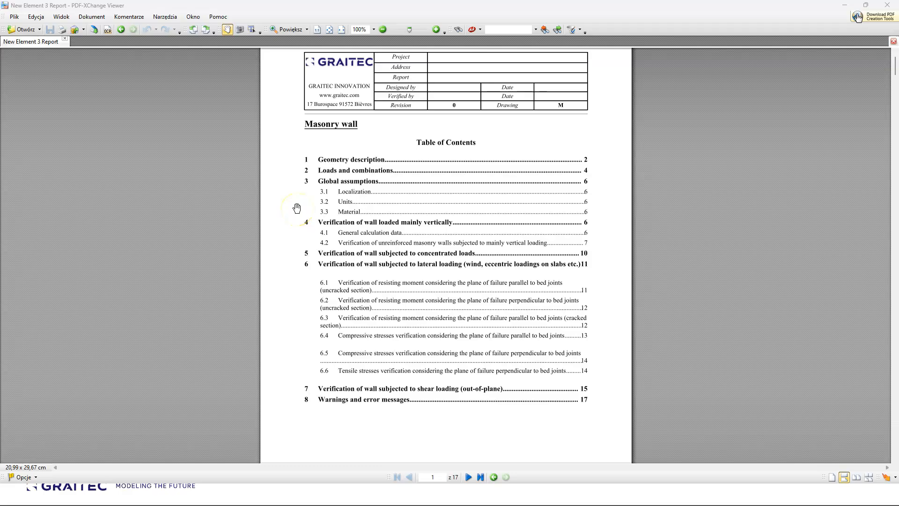
pyautogui.scroll(-10, 297, 207)
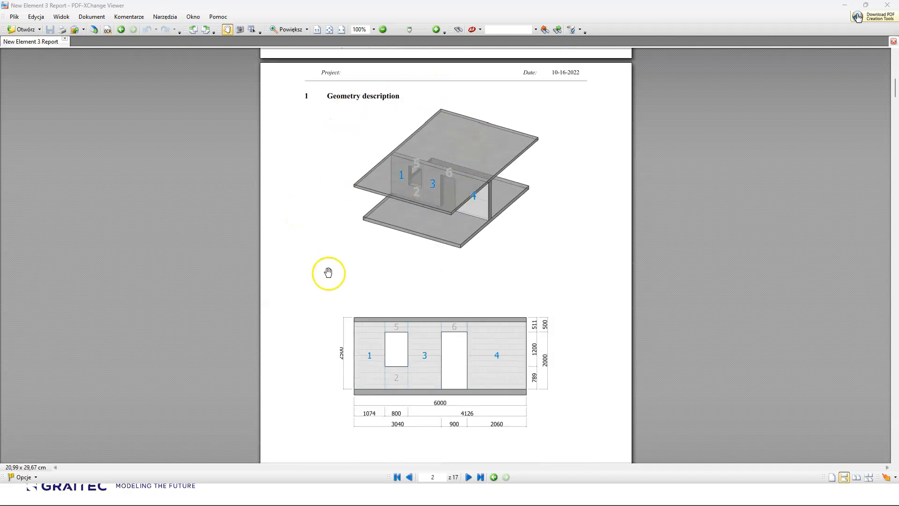
pyautogui.scroll(-3, 361, 160)
pyautogui.scroll(-12, 359, 191)
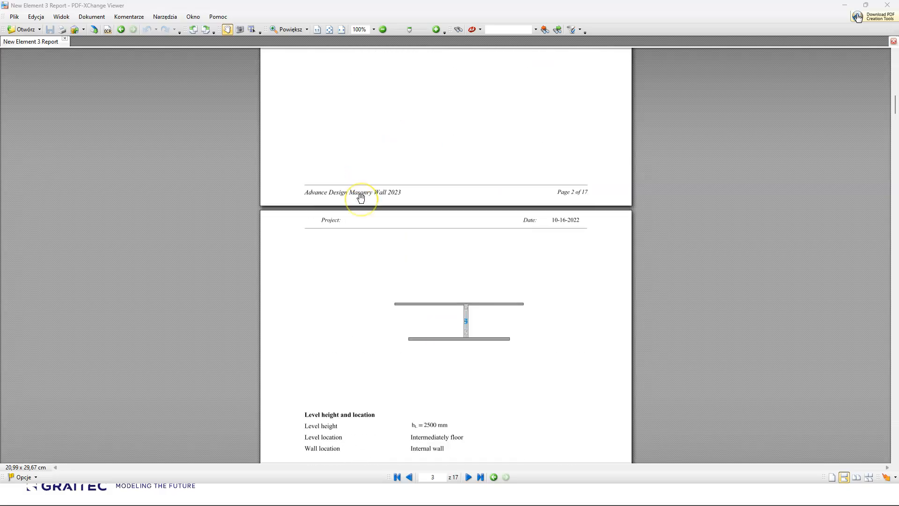
pyautogui.scroll(-9, 360, 199)
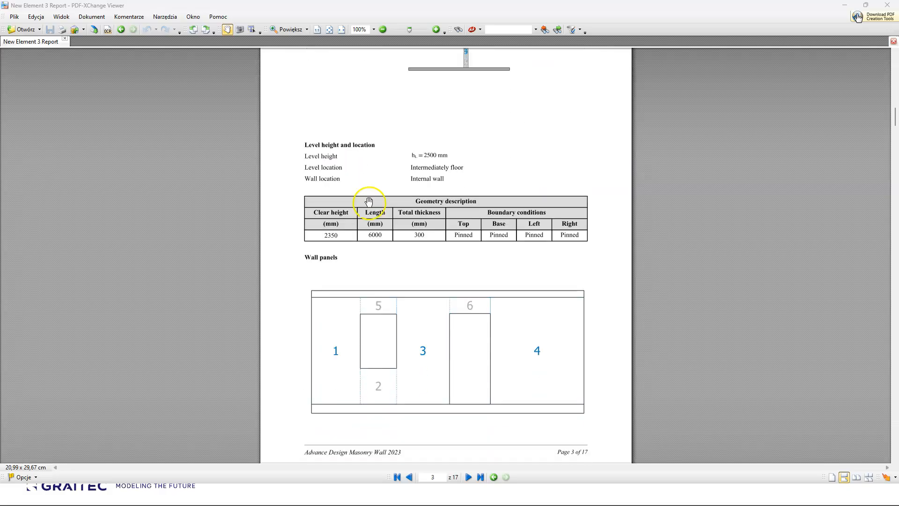
# - Examine the report's wall section and material data, load tables and global assumptions with the partial factors
pyautogui.scroll(-8, 412, 204)
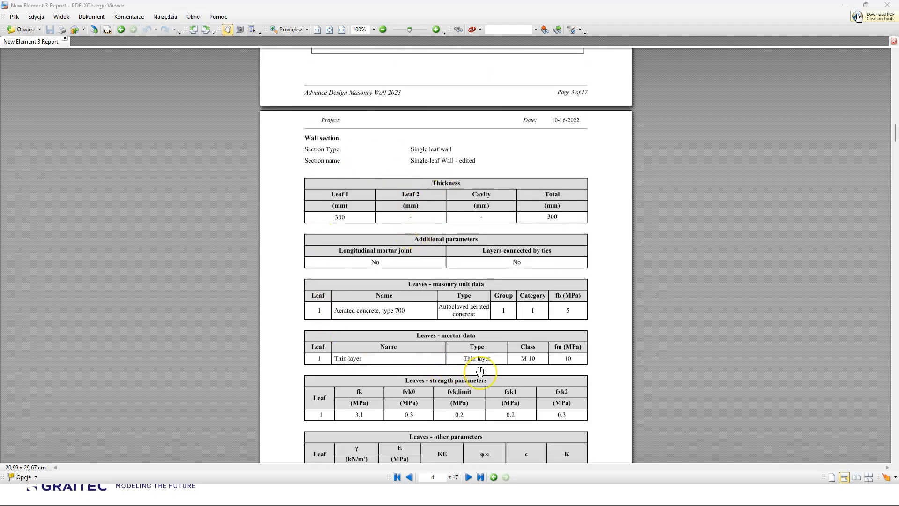
pyautogui.scroll(-2, 468, 365)
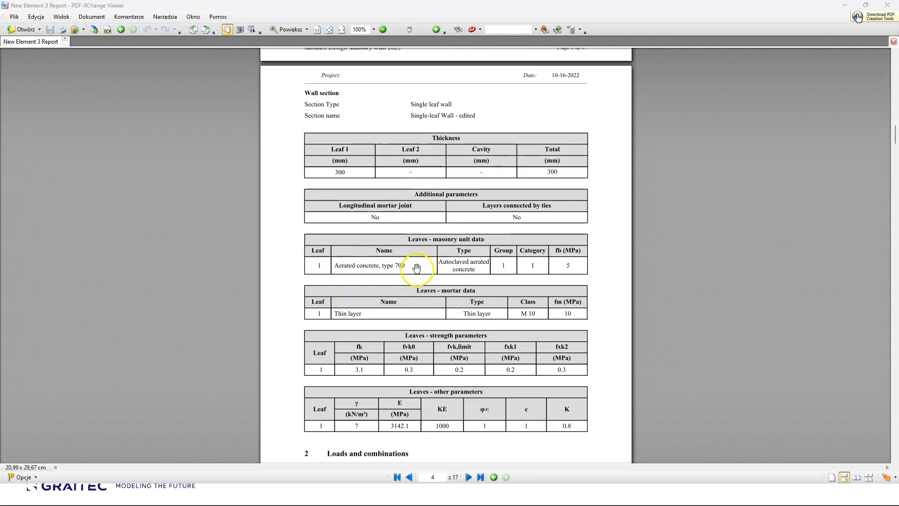
pyautogui.scroll(-4, 380, 280)
pyautogui.scroll(-10, 380, 280)
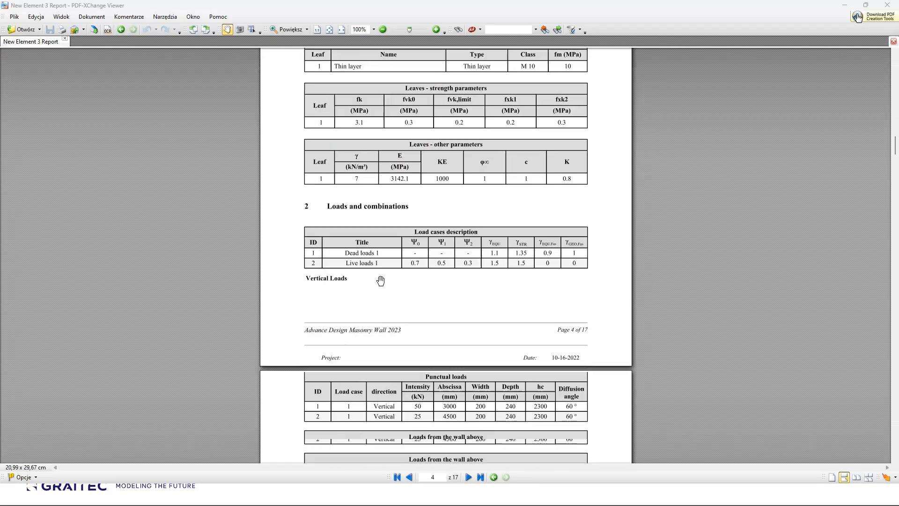
pyautogui.scroll(-20, 384, 274)
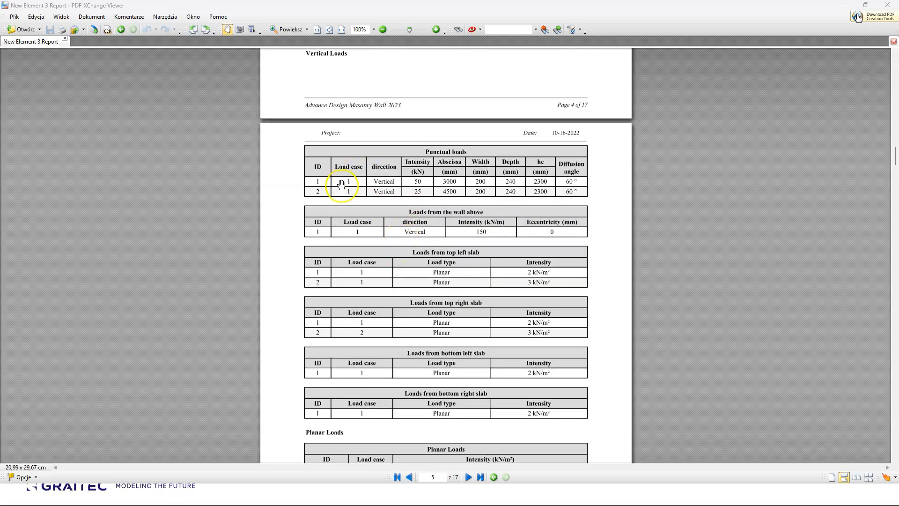
pyautogui.scroll(-20, 331, 286)
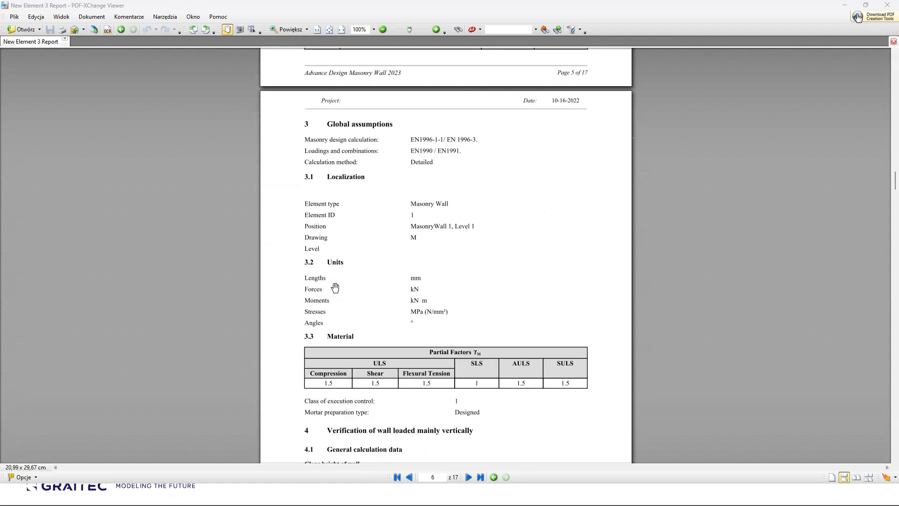
pyautogui.scroll(-2, 338, 283)
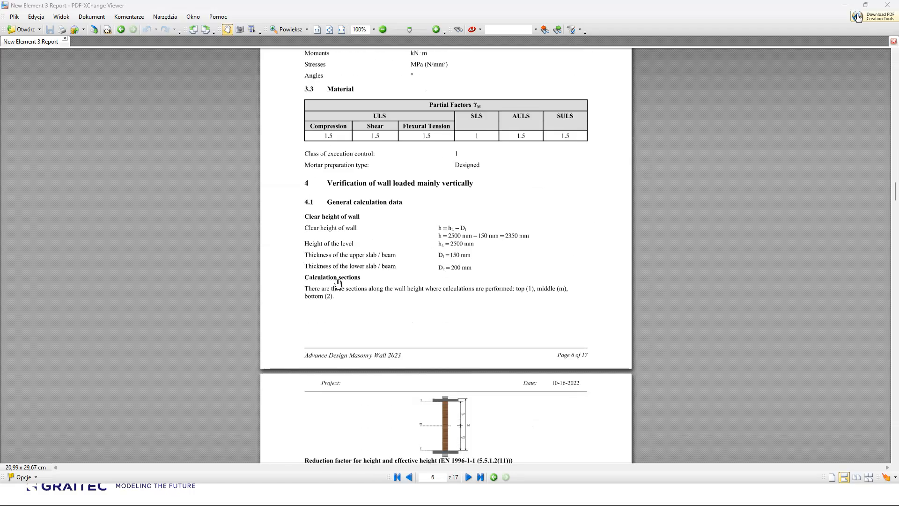
pyautogui.scroll(2, 338, 283)
pyautogui.scroll(-6, 338, 282)
pyautogui.scroll(7, 338, 284)
pyautogui.scroll(5, 338, 284)
pyautogui.scroll(-2, 338, 281)
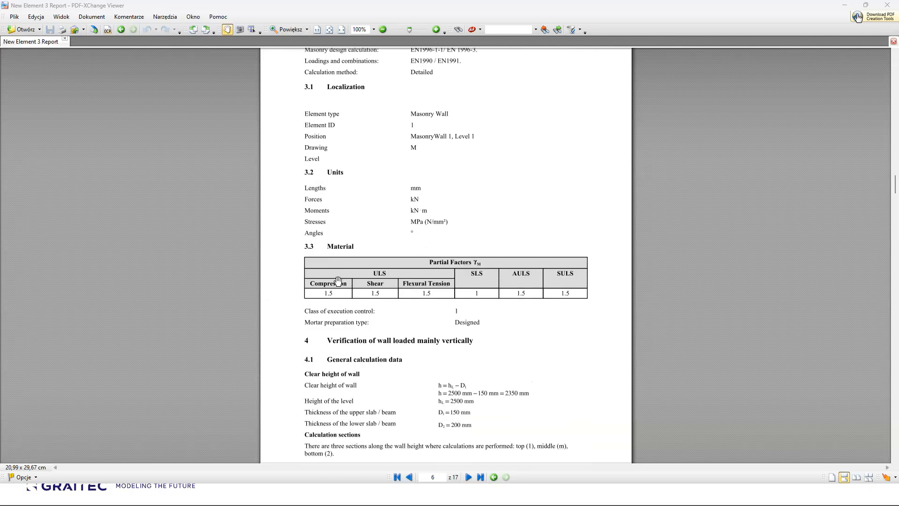
# - Examine the effective height, slenderness and vertical load resistance verification, including the detailed calculation for the top of the wall
pyautogui.scroll(-20, 337, 280)
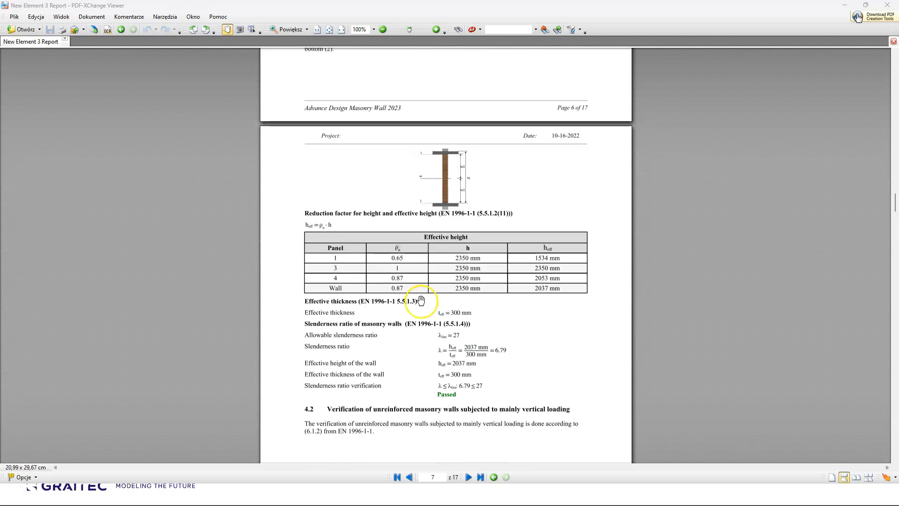
pyautogui.click(491, 287)
pyautogui.scroll(-9, 491, 287)
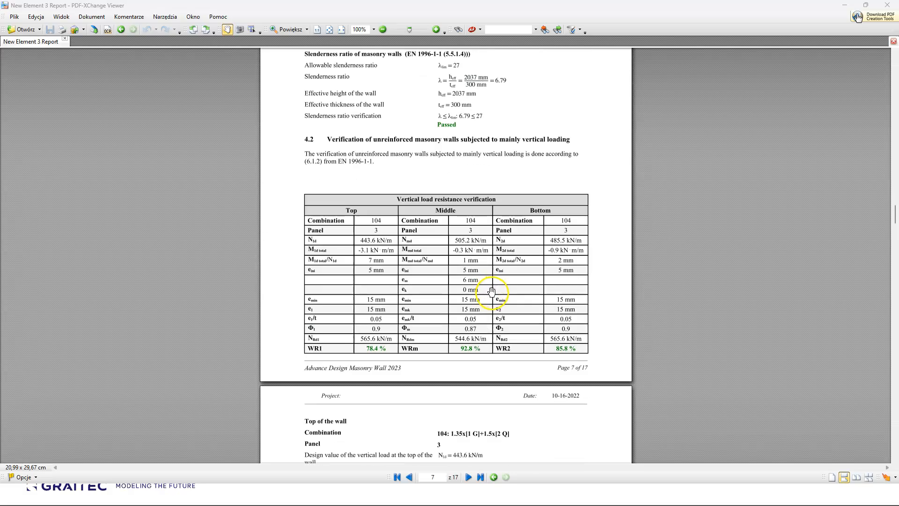
pyautogui.scroll(-4, 492, 298)
pyautogui.scroll(-4, 491, 298)
pyautogui.scroll(-2, 492, 298)
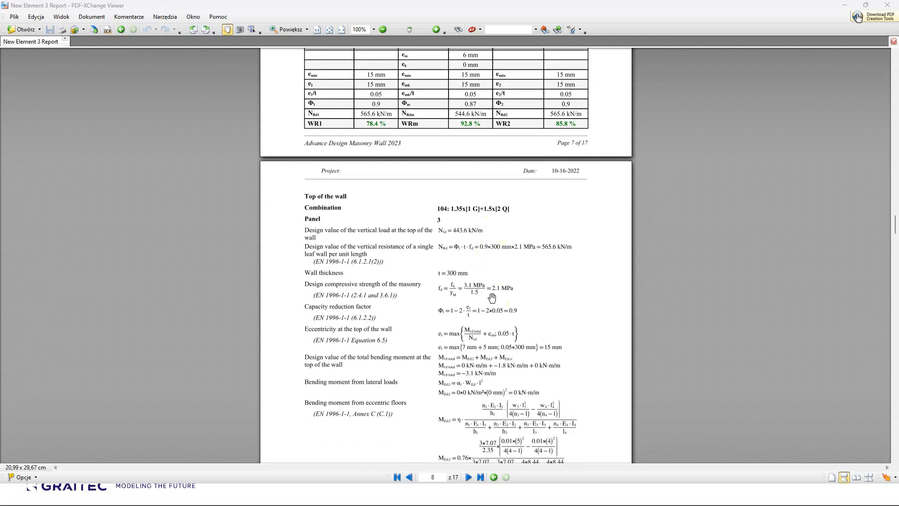
pyautogui.scroll(-4, 445, 403)
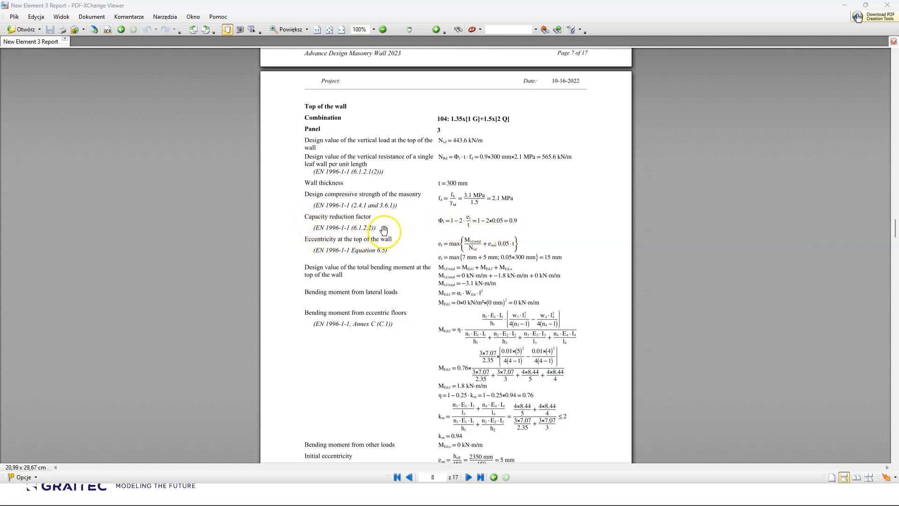
pyautogui.scroll(-3, 383, 261)
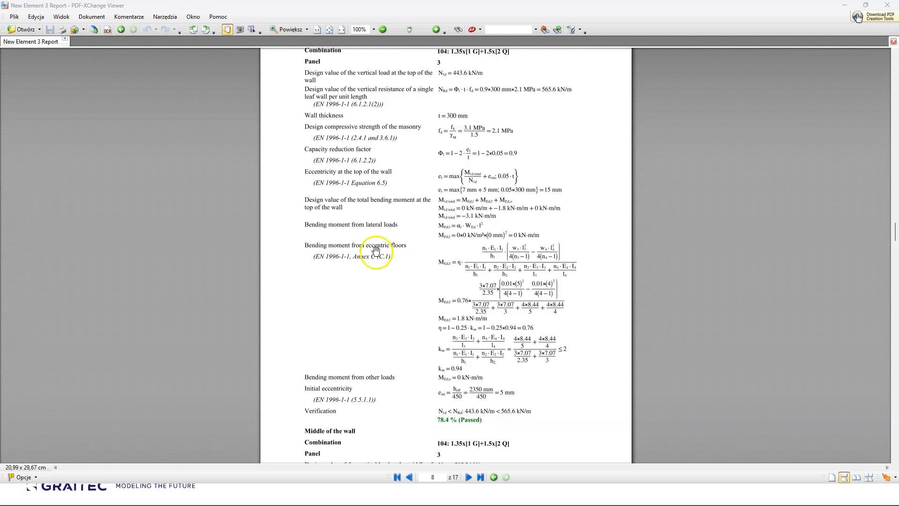
# - Examine the lateral loading chapter, covering the resisting moment checks for uncracked and cracked sections and the compressive stress verification
pyautogui.moveTo(894, 231); pyautogui.dragTo(846, 318)
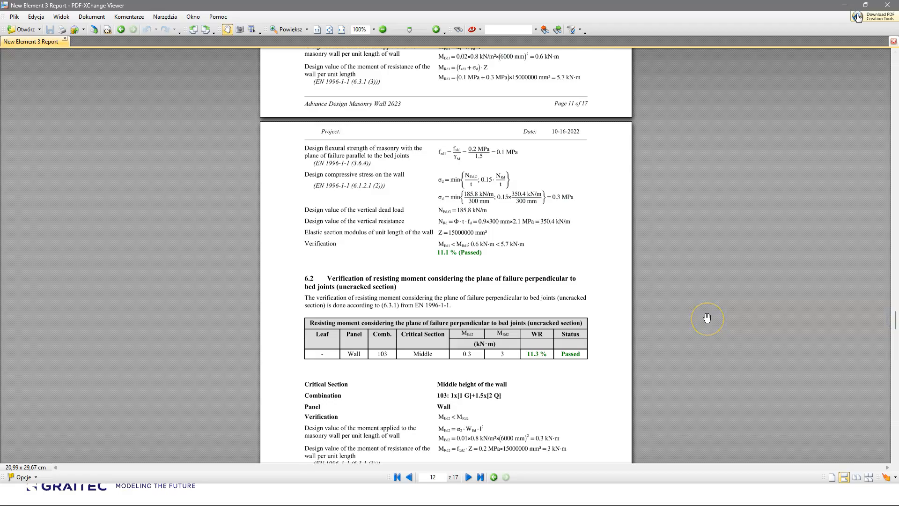
pyautogui.scroll(-3, 705, 319)
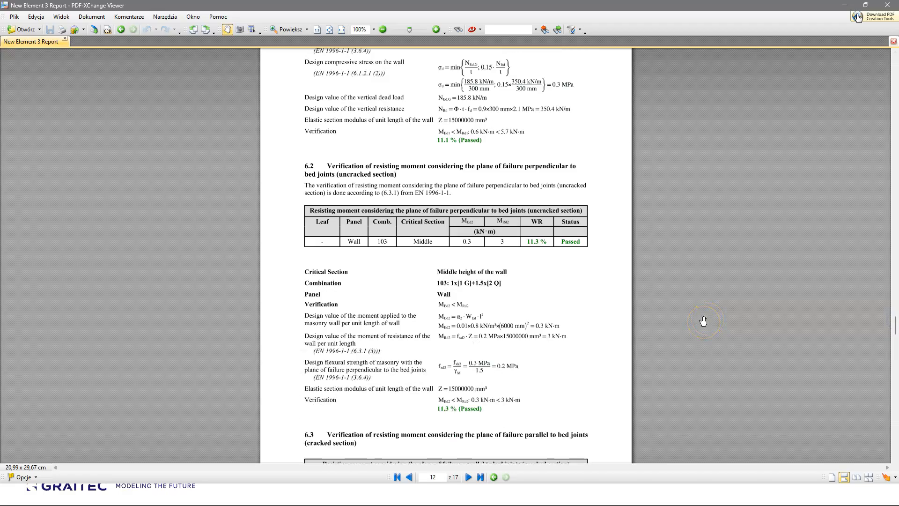
pyautogui.scroll(-7, 703, 321)
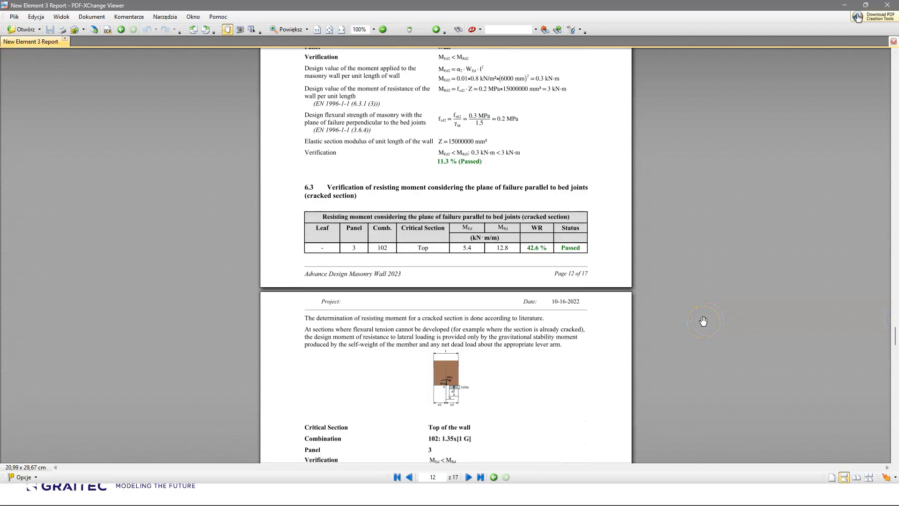
pyautogui.scroll(-2, 703, 321)
pyautogui.scroll(-3, 703, 321)
pyautogui.click(689, 307)
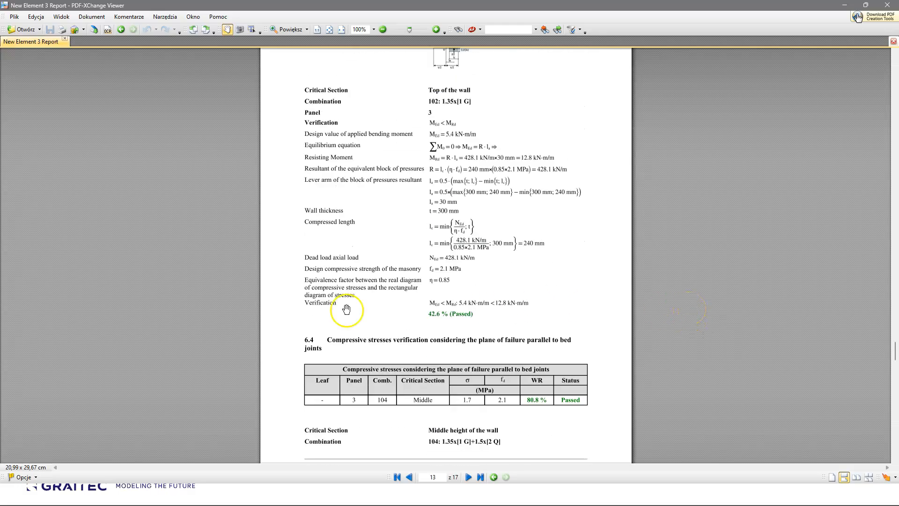
pyautogui.click(11, 497)
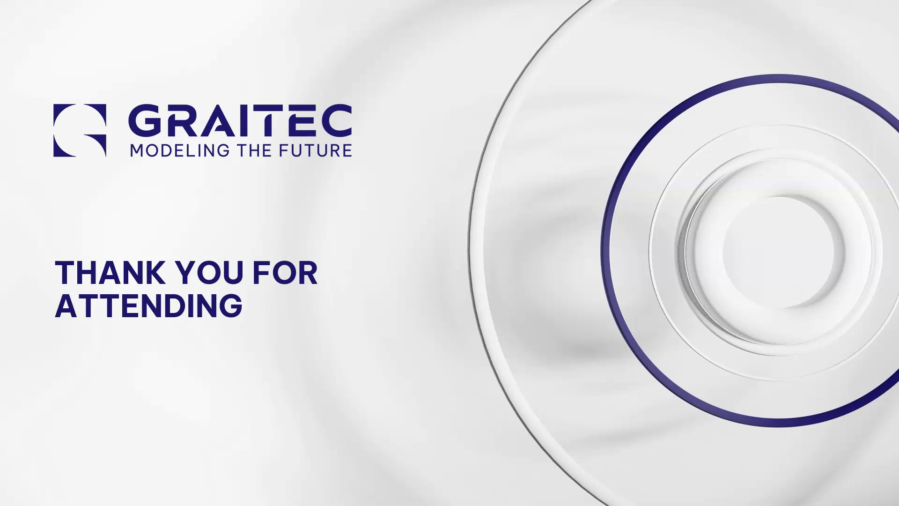